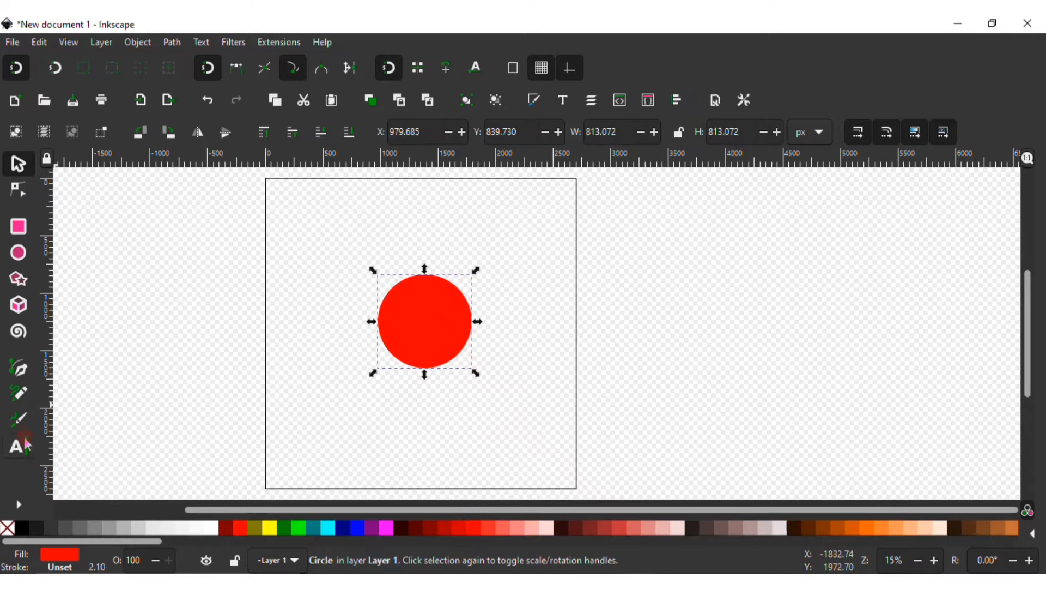
Draw a freehand five-petal flower outline around the red circle with the Pencil tool
left_click(20, 395)
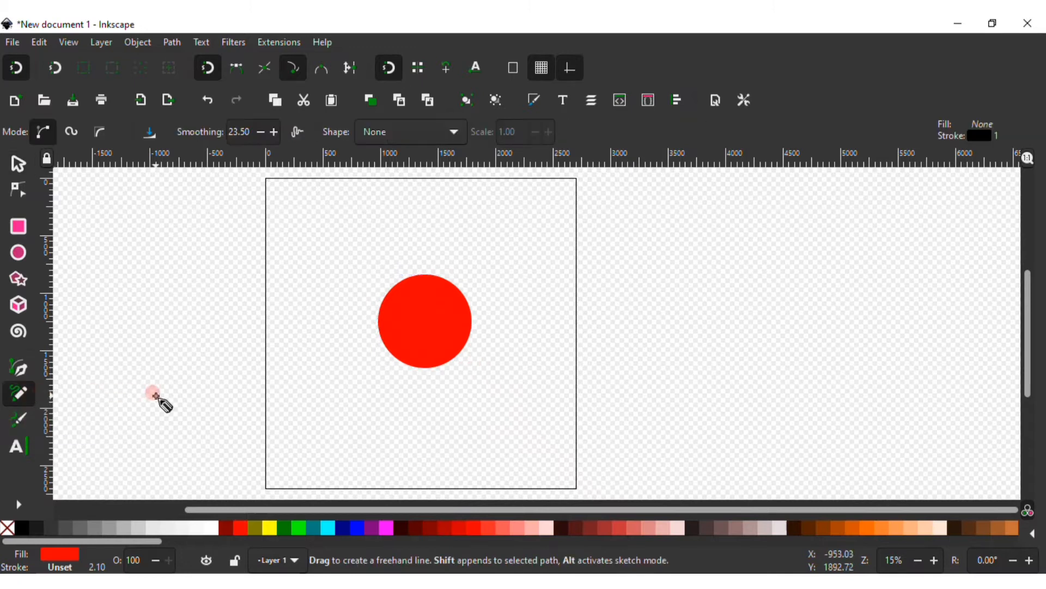
scroll(158, 401, "up", 3)
mouse_move(401, 351)
left_mouse_down()
mouse_move(445, 242)
mouse_move(465, 339)
left_mouse_up()
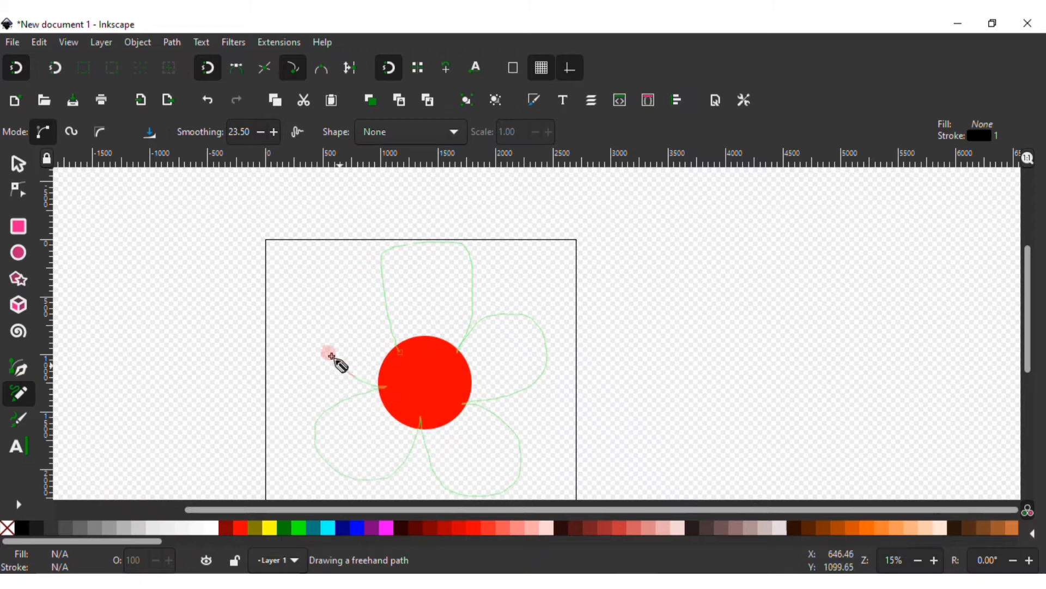
left_click_drag(390, 326, 402, 352)
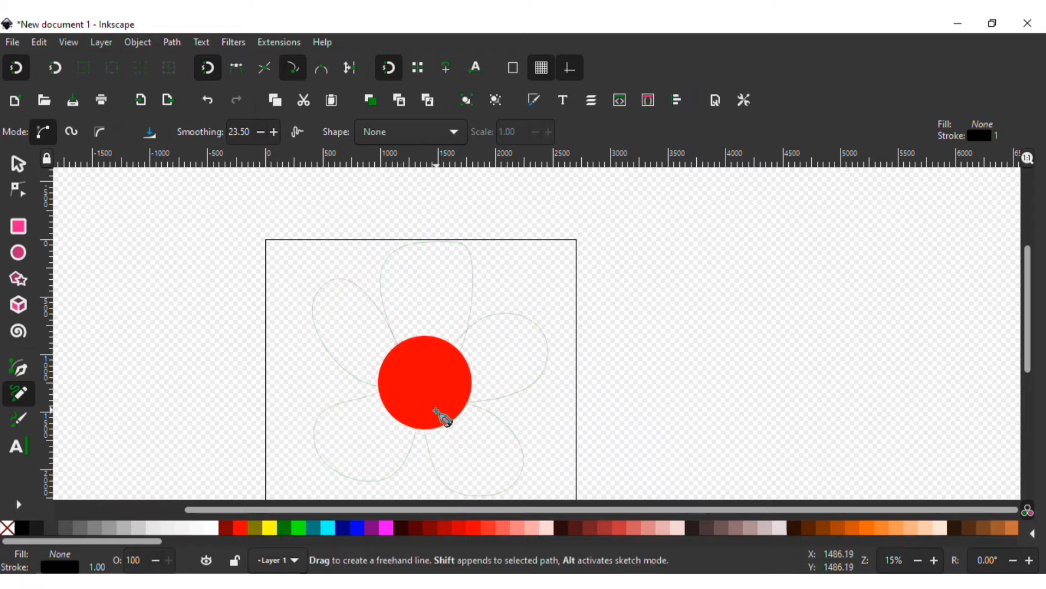
Reshape the left petals of the flower outline by moving nodes and handles
left_click(21, 198)
left_click(387, 386)
double_click(315, 323)
mouse_move(314, 322)
left_mouse_down()
mouse_move(312, 308)
mouse_move(304, 314)
left_mouse_up()
left_click_drag(348, 380, 352, 391)
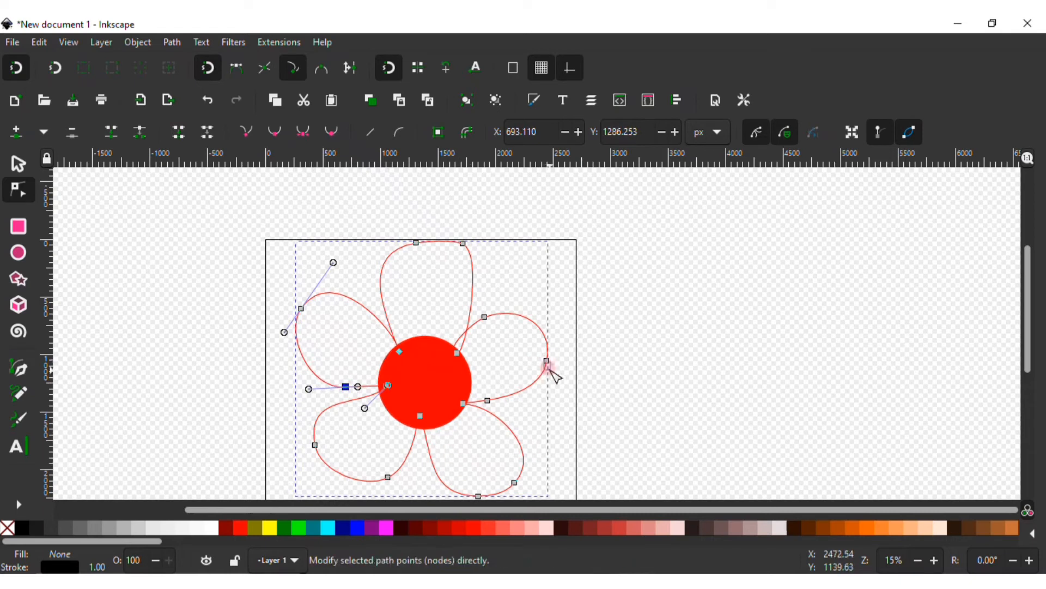
Reshape the top petal by moving its nodes and adjusting handles
left_click(462, 243)
left_click_drag(462, 243, 508, 235)
left_click_drag(467, 353, 436, 342)
left_click_drag(465, 261, 483, 281)
left_click(423, 239)
left_click_drag(539, 252, 522, 255)
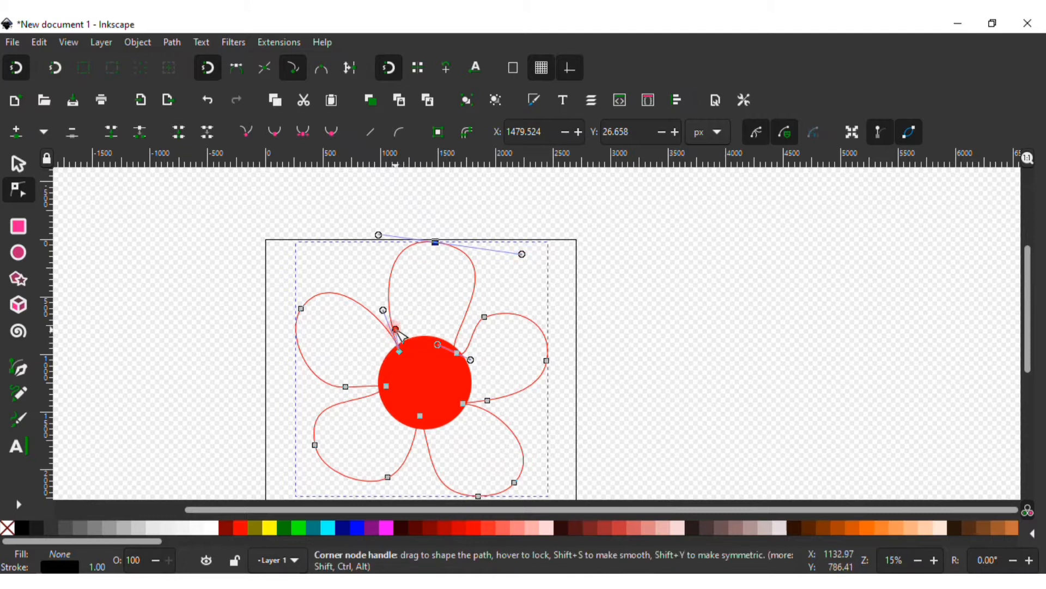
left_click_drag(405, 337, 390, 358)
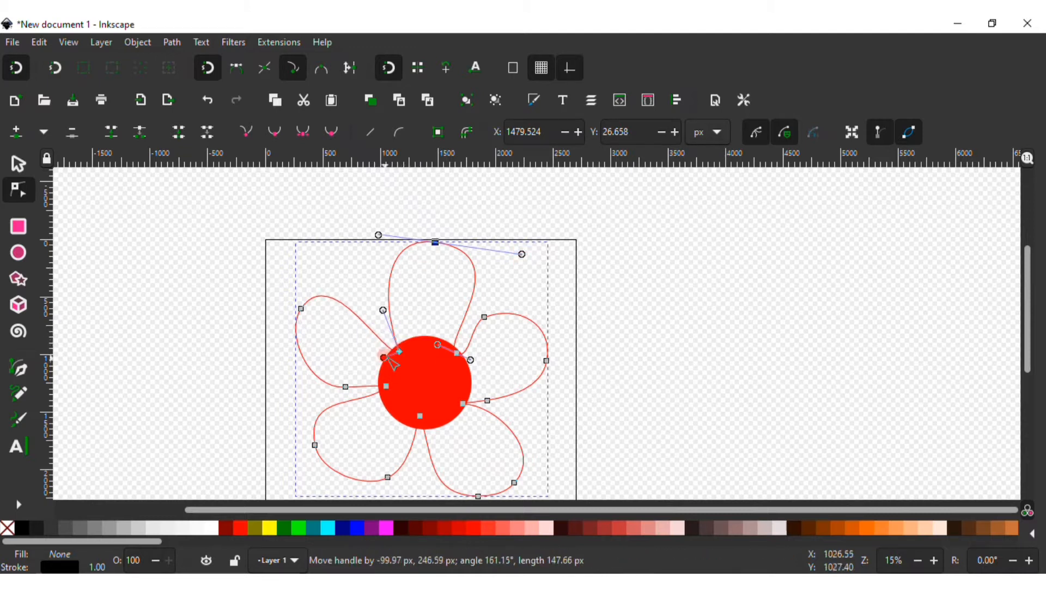
left_click_drag(395, 313, 413, 343)
left_click_drag(435, 242, 353, 246)
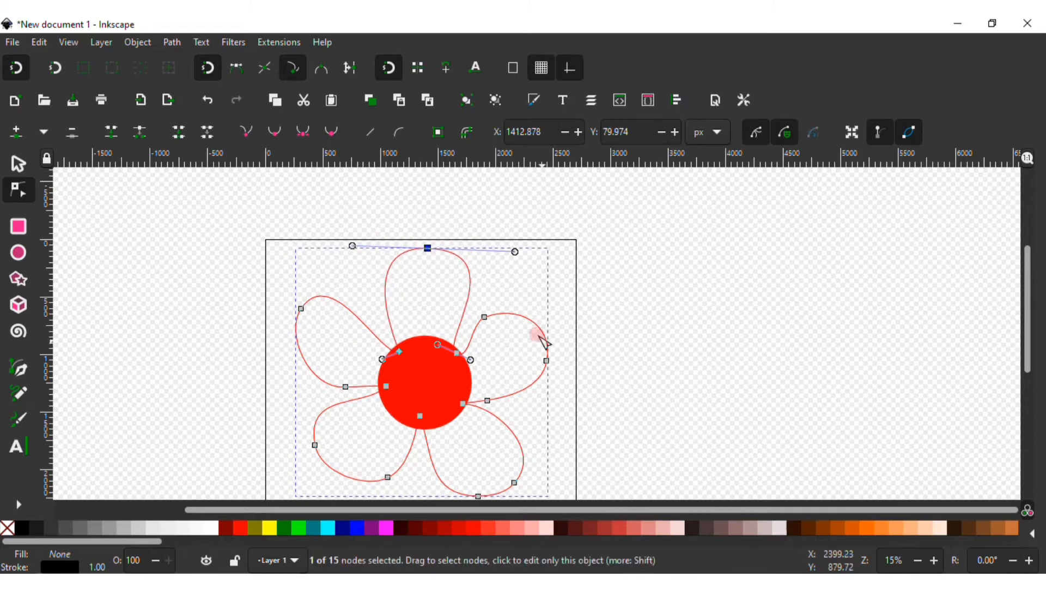
Delete an extra node and reshape the right petals with node and handle adjustments
scroll(535, 307, "down", 2)
left_click(470, 341)
left_click_drag(454, 343, 452, 372)
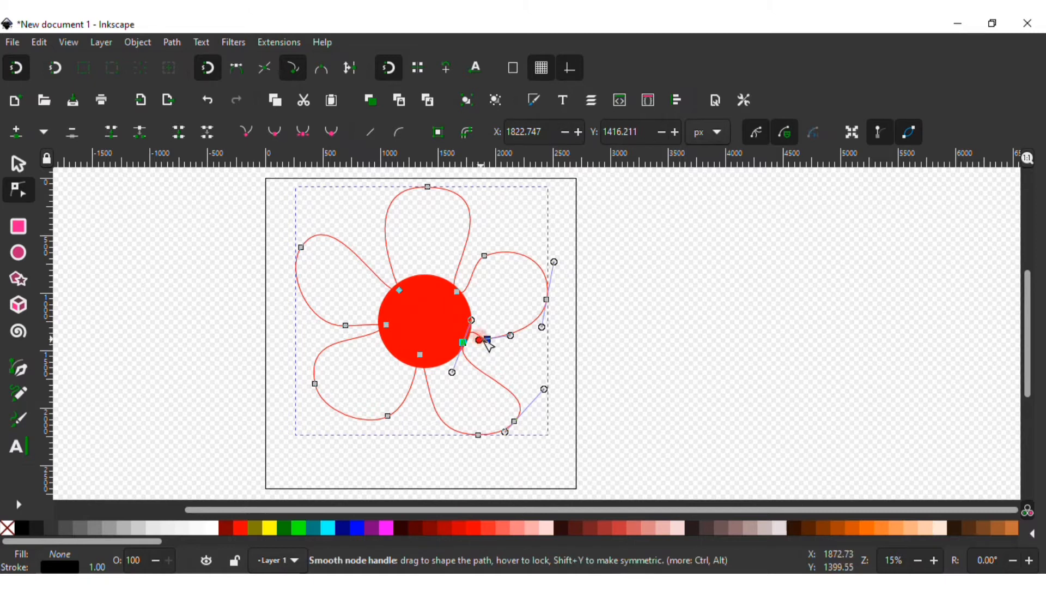
left_click(486, 339)
key("Delete")
left_click_drag(541, 327, 539, 373)
left_click_drag(484, 256, 494, 265)
left_click_drag(546, 299, 554, 301)
left_click_drag(493, 265, 473, 271)
left_click(458, 293)
left_click_drag(469, 362, 477, 353)
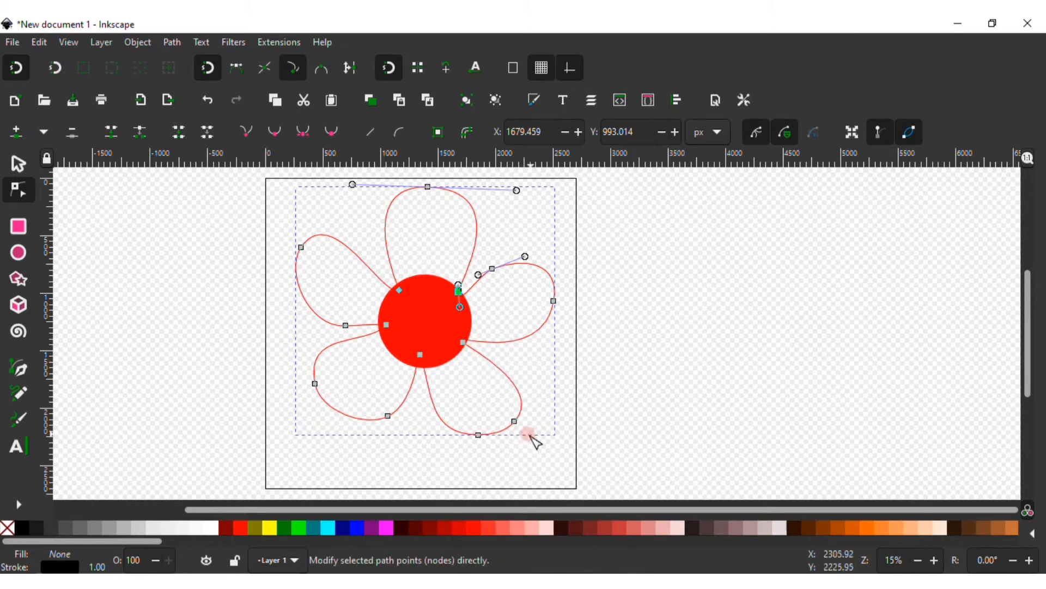
Give the flower outline a light pink flat-colour fill
left_click(19, 164)
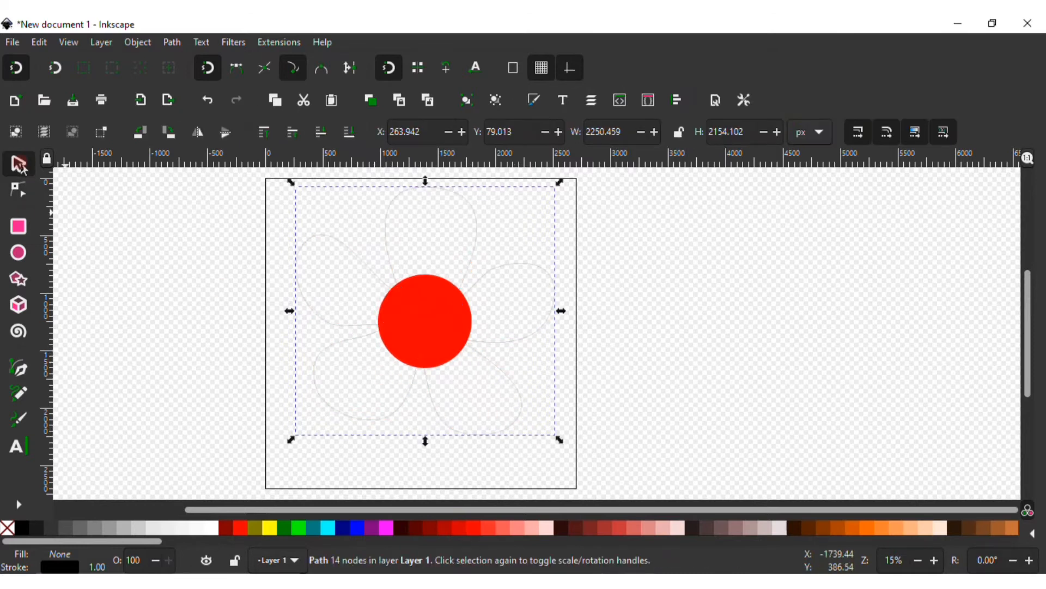
left_click(506, 267)
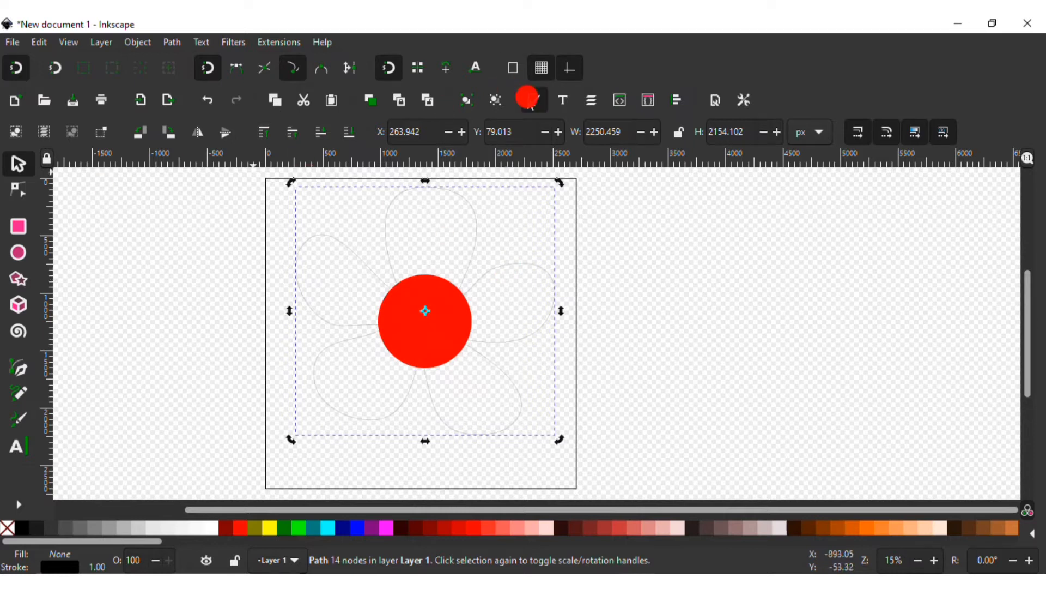
left_click(535, 100)
left_click(785, 129)
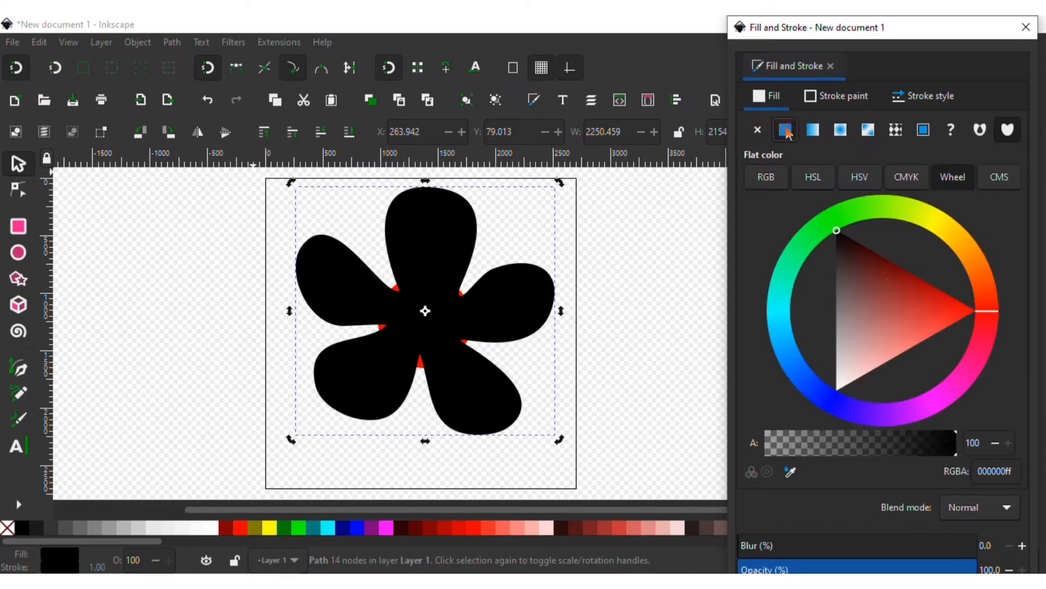
left_click(882, 322)
mouse_move(993, 322)
left_mouse_down()
mouse_move(984, 343)
mouse_move(987, 327)
left_mouse_up()
mouse_move(891, 344)
left_mouse_down()
mouse_move(869, 347)
mouse_move(866, 364)
left_mouse_up()
Remove the flower's stroke and lower it to the bottom behind the red circle
left_click(837, 99)
left_click(349, 132)
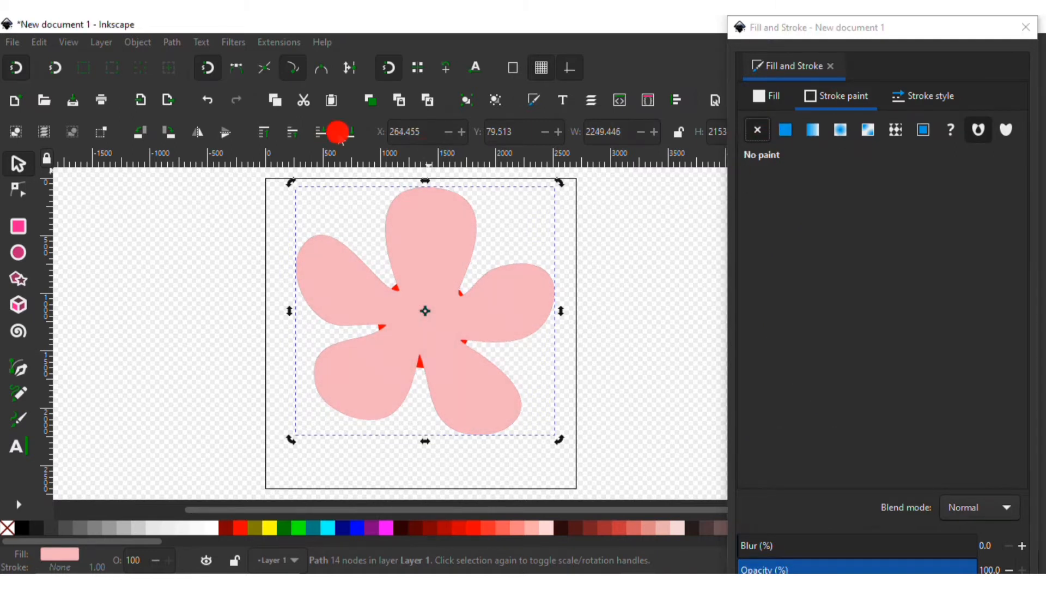
Recolour the centre circle's fill to a dark brownish red
left_click(454, 328)
left_click(767, 96)
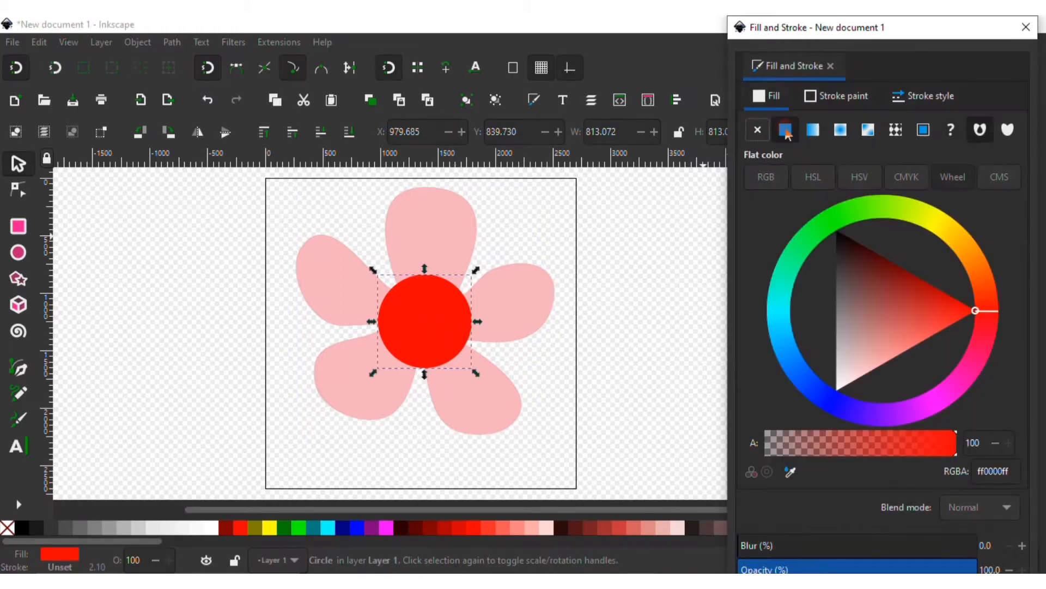
left_click(869, 305)
left_click_drag(871, 302, 881, 297)
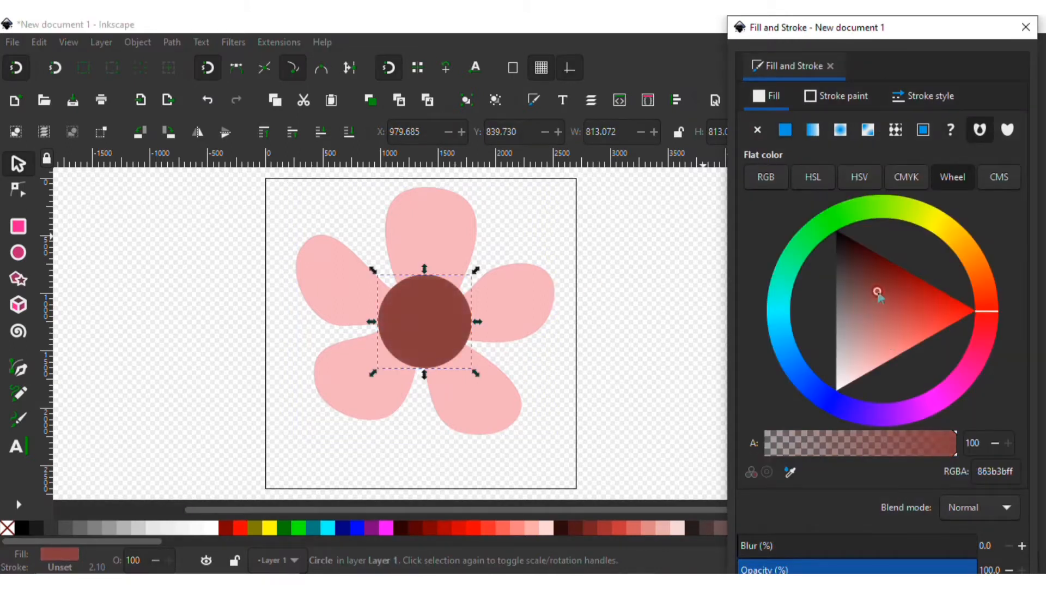
Adjust a left petal's node handle to smooth the petal's curve
left_click(465, 210)
key("n")
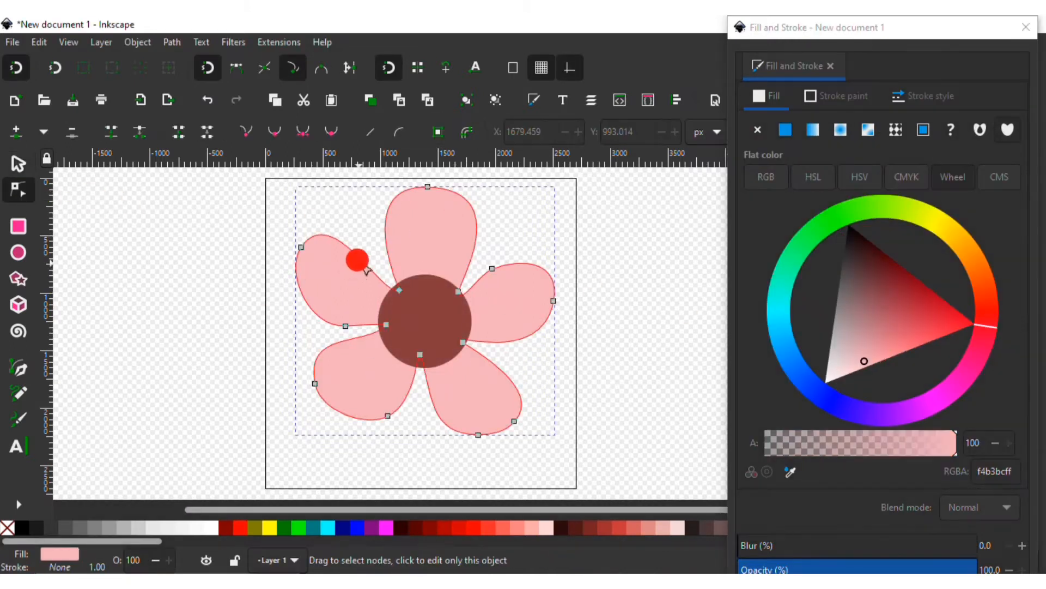
left_click_drag(305, 310, 363, 325)
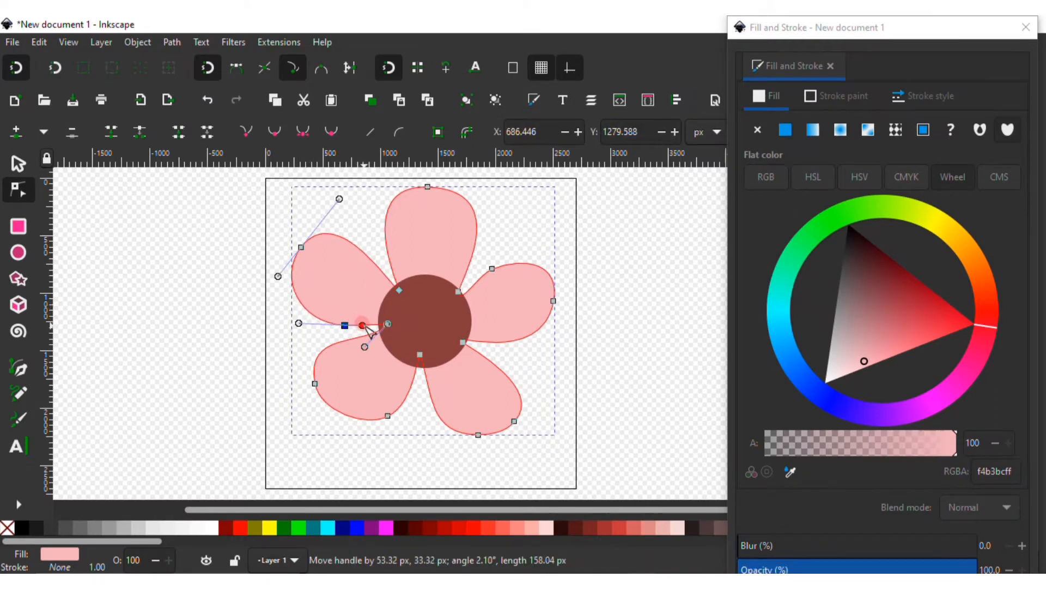
Group the petals and the centre circle together
left_click(19, 164)
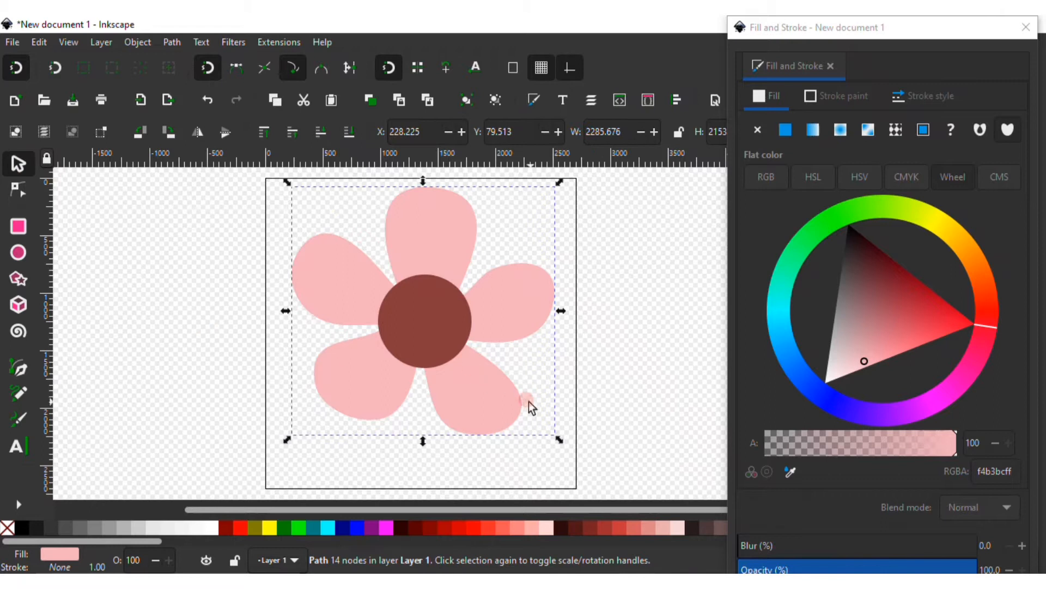
left_click(426, 309, "shift")
key("ctrl+g")
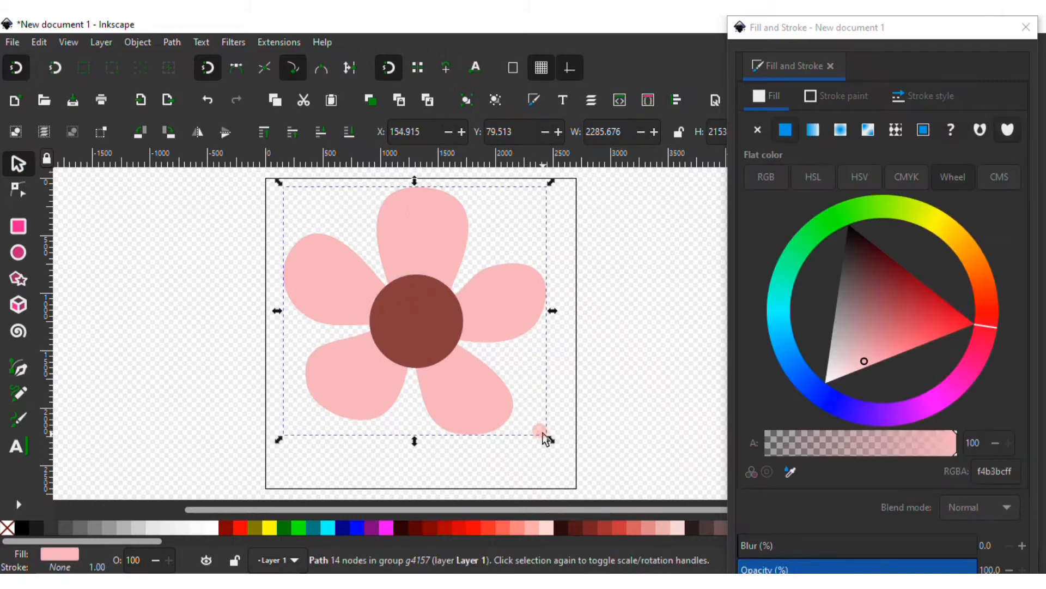
Scale the flower group down and move it to the page's upper-left corner
left_click_drag(549, 438, 450, 353)
left_click(212, 101)
left_click(419, 315)
left_click_drag(551, 439, 394, 305)
left_click(526, 353)
left_click_drag(340, 267, 336, 287)
left_click_drag(384, 309, 322, 230)
Draw a rectangle covering the whole page
left_click(29, 226)
left_click_drag(265, 177, 577, 488)
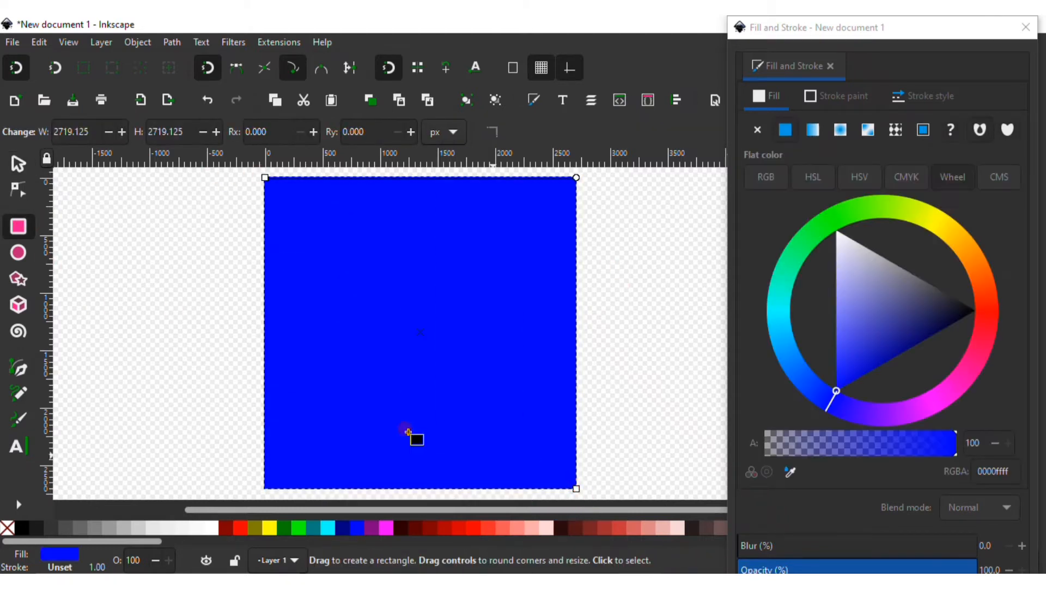
Change the rectangle's fill to a pale greyish blue
left_click(20, 164)
left_click_drag(871, 264, 859, 257)
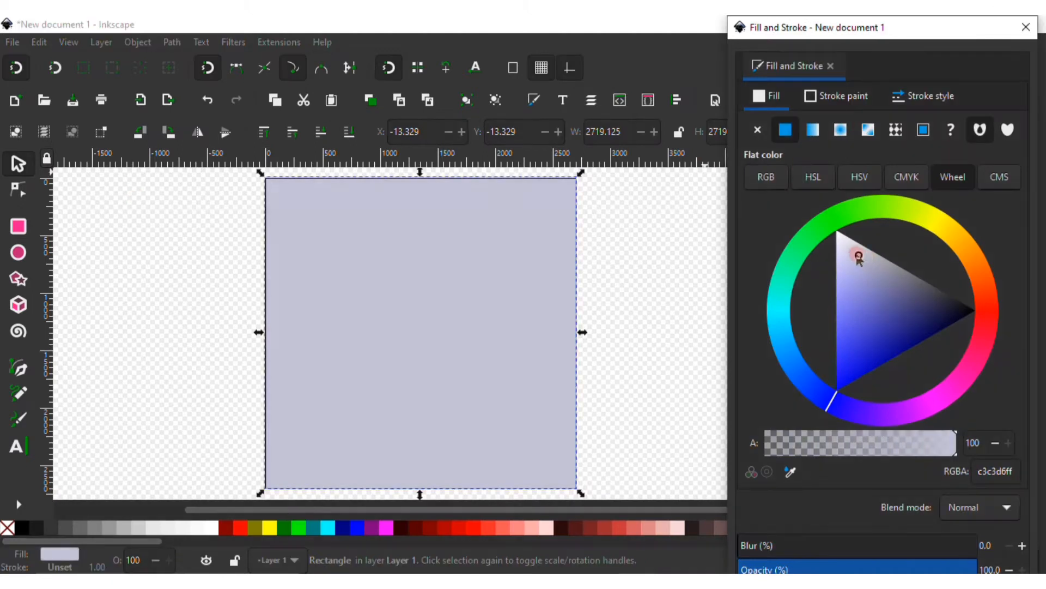
mouse_move(839, 388)
left_mouse_down()
mouse_move(876, 416)
mouse_move(865, 414)
left_mouse_up()
mouse_move(863, 357)
left_mouse_down()
mouse_move(843, 268)
mouse_move(836, 276)
left_mouse_up()
mouse_move(850, 431)
left_mouse_down()
mouse_move(801, 369)
mouse_move(810, 361)
mouse_move(802, 378)
left_mouse_up()
mouse_move(874, 252)
left_mouse_down()
mouse_move(894, 259)
mouse_move(878, 255)
left_mouse_up()
Lower the rectangle to the bottom and darken its fill to a slate blue
left_click(303, 156)
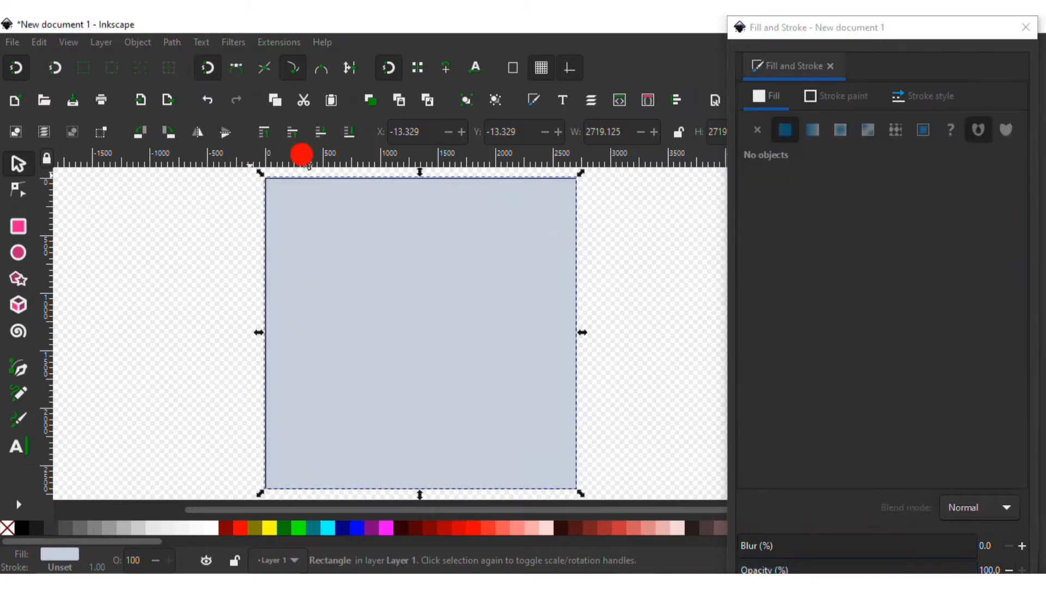
left_click(371, 231)
left_click(349, 132)
left_click_drag(886, 264, 892, 275)
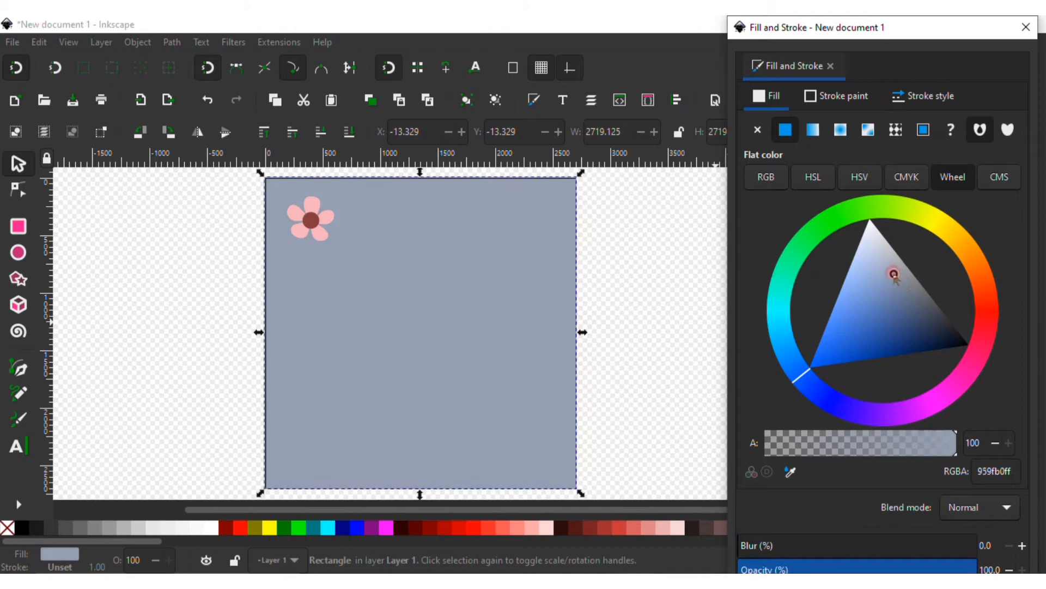
left_click(192, 299)
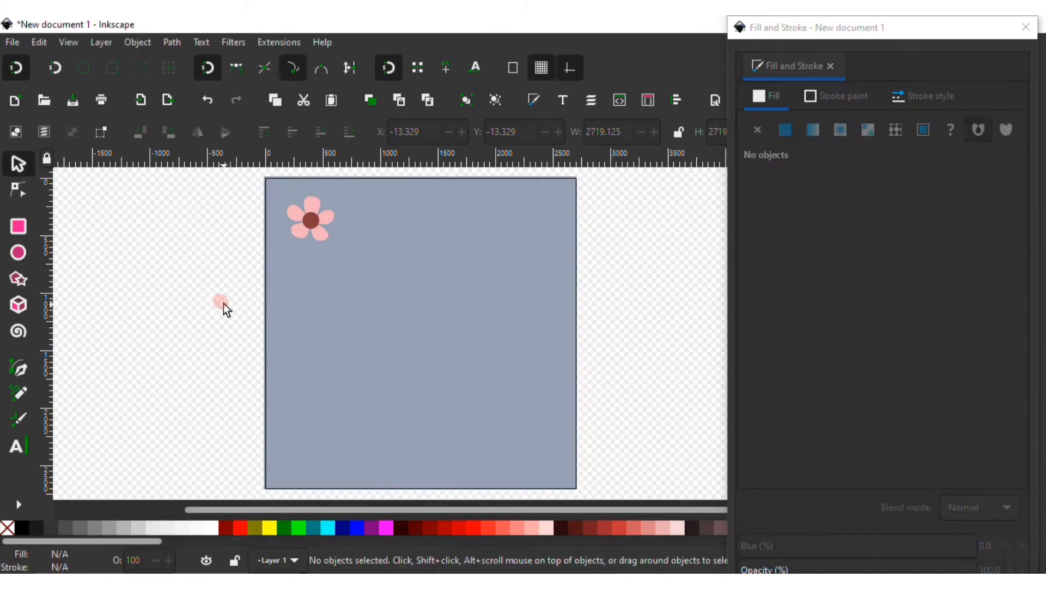
left_click(18, 393)
mouse_move(376, 367)
left_mouse_down()
mouse_move(408, 312)
mouse_move(443, 287)
left_mouse_up()
left_click_drag(379, 366, 379, 364)
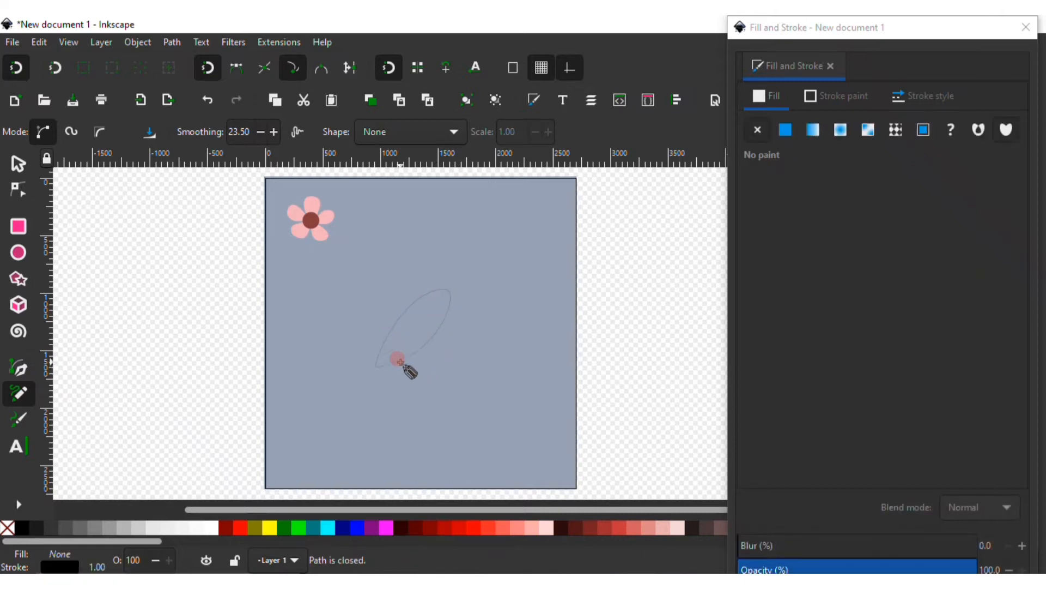
key("ctrl+z")
Draw a closed leaf shape from two curved segments with the Pen tool
key("b")
left_click(363, 391)
mouse_move(407, 276)
left_mouse_down()
mouse_move(453, 252)
mouse_move(438, 352)
left_mouse_up()
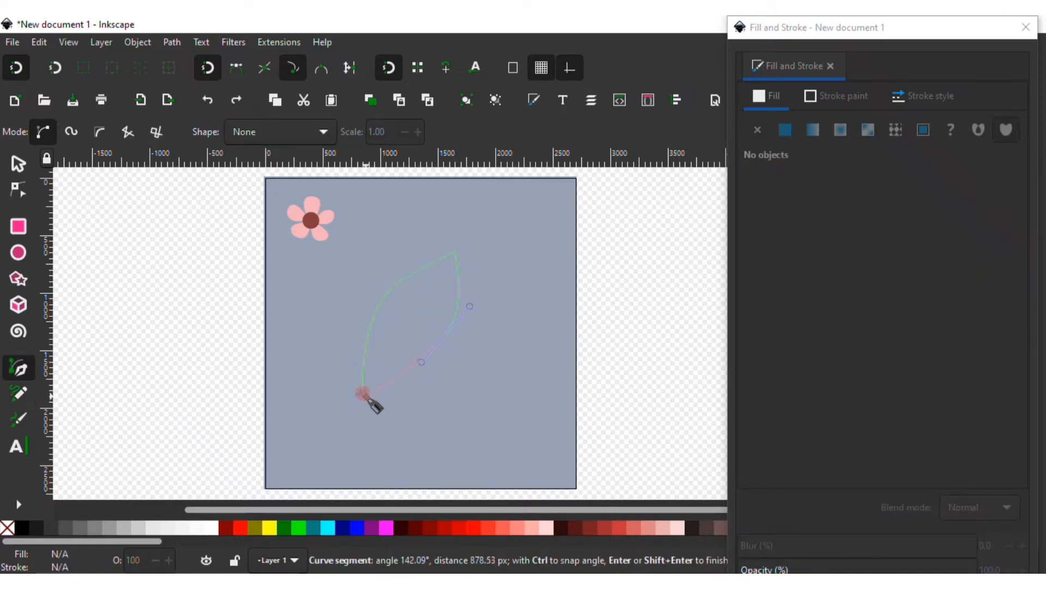
left_click(363, 391)
Fill the leaf with a muted green and close the Fill and Stroke dialog
left_click(785, 129)
mouse_move(888, 313)
left_mouse_down()
mouse_move(898, 341)
mouse_move(888, 349)
left_mouse_up()
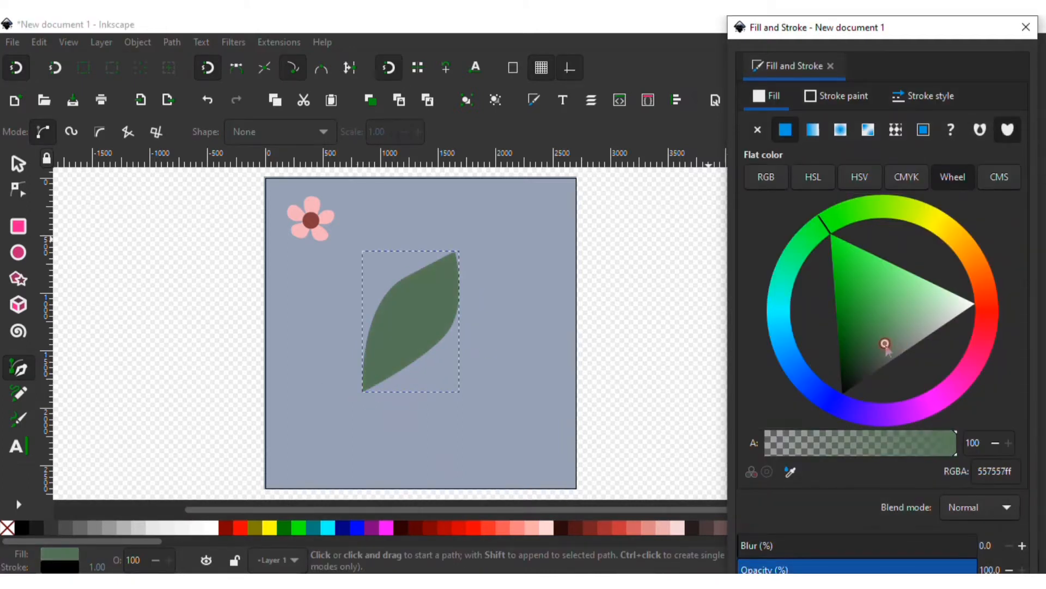
left_click(1026, 26)
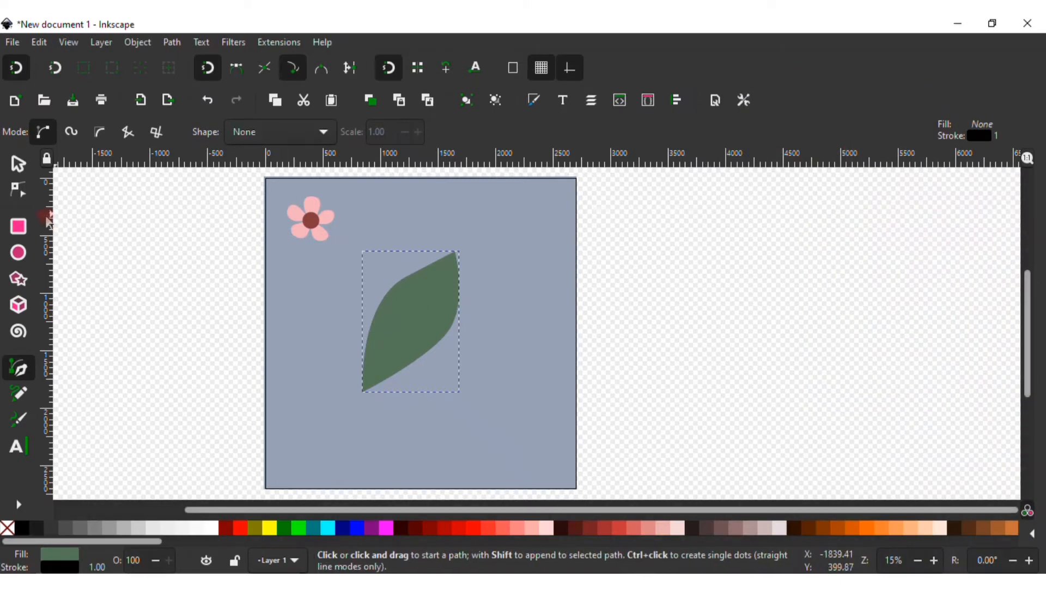
Remove the leaf's stroke
scroll(408, 323, "up", 1)
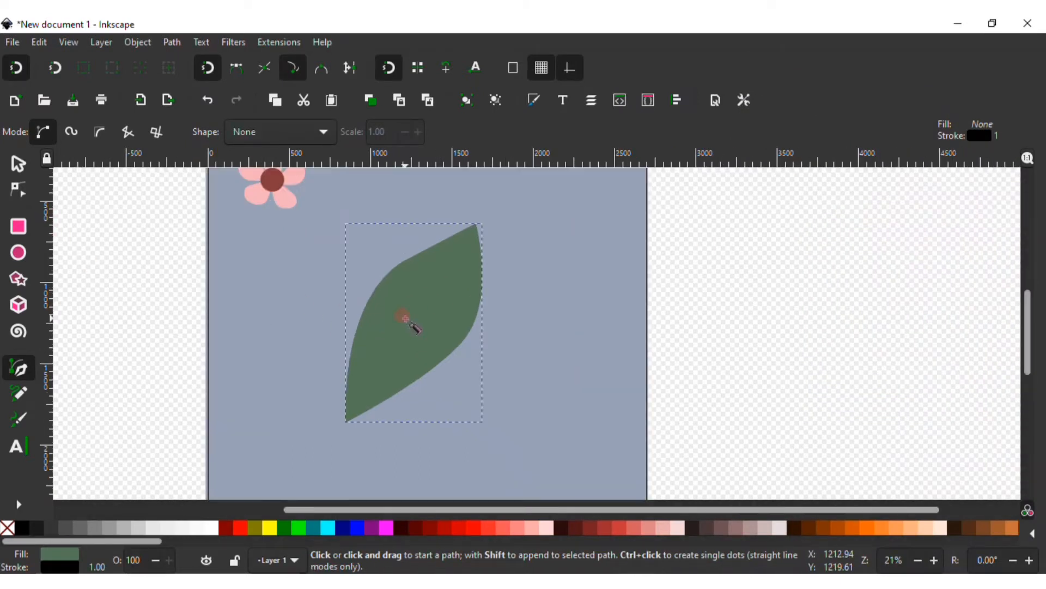
left_click(535, 99)
left_click(837, 95)
left_click(757, 129)
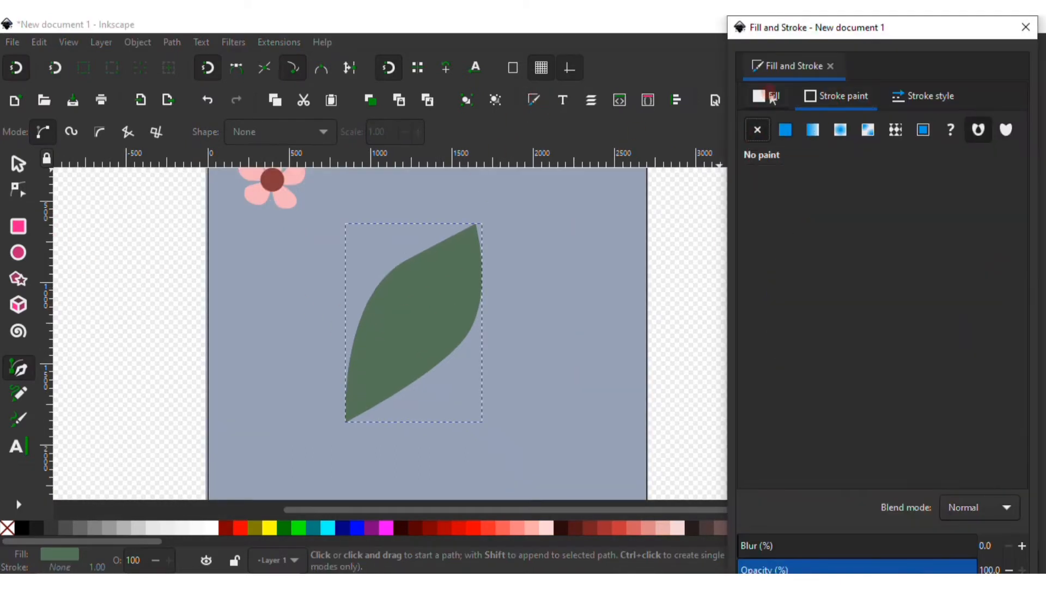
left_click(767, 96)
Draw a curved central vein across the leaf with the Pen tool
left_click(345, 420)
left_click_drag(392, 331, 421, 315)
double_click(463, 250)
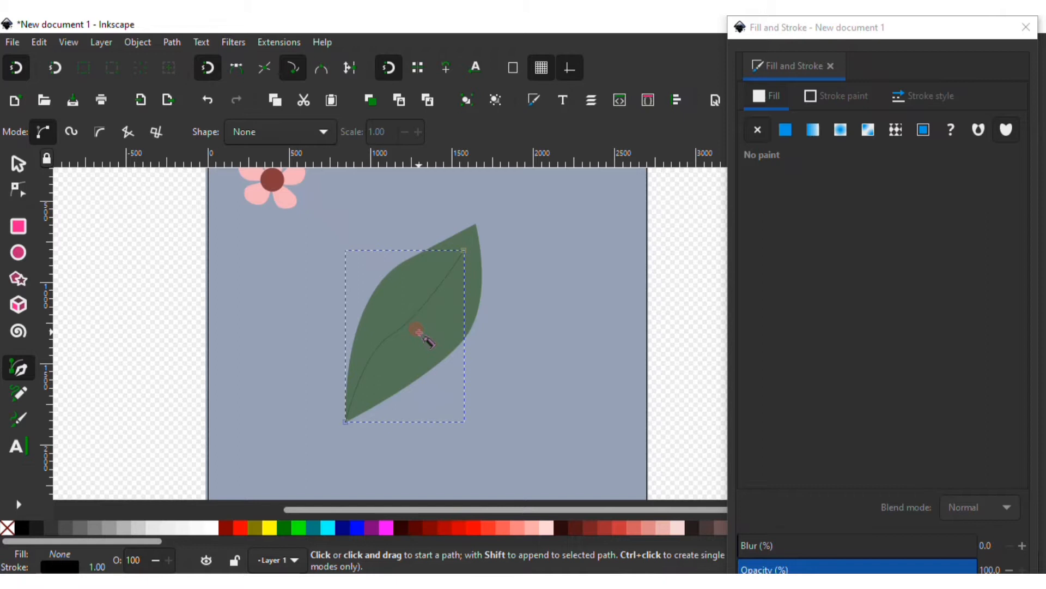
left_click(1027, 27)
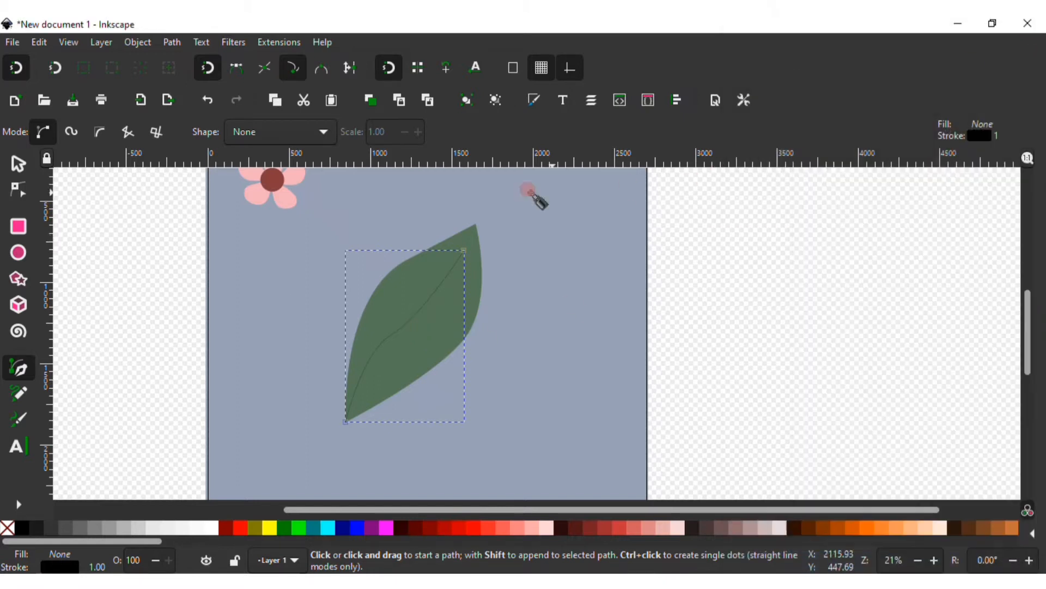
Apply a Power stroke path effect to the central vein
left_click(169, 43)
left_click(214, 400)
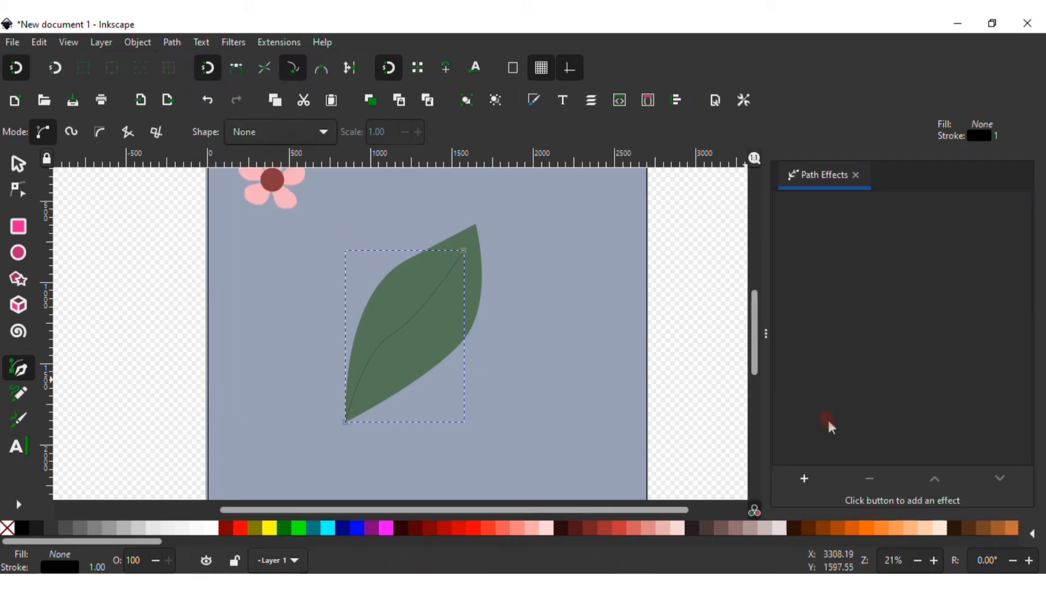
left_click(822, 479)
scroll(717, 313, "down", 5)
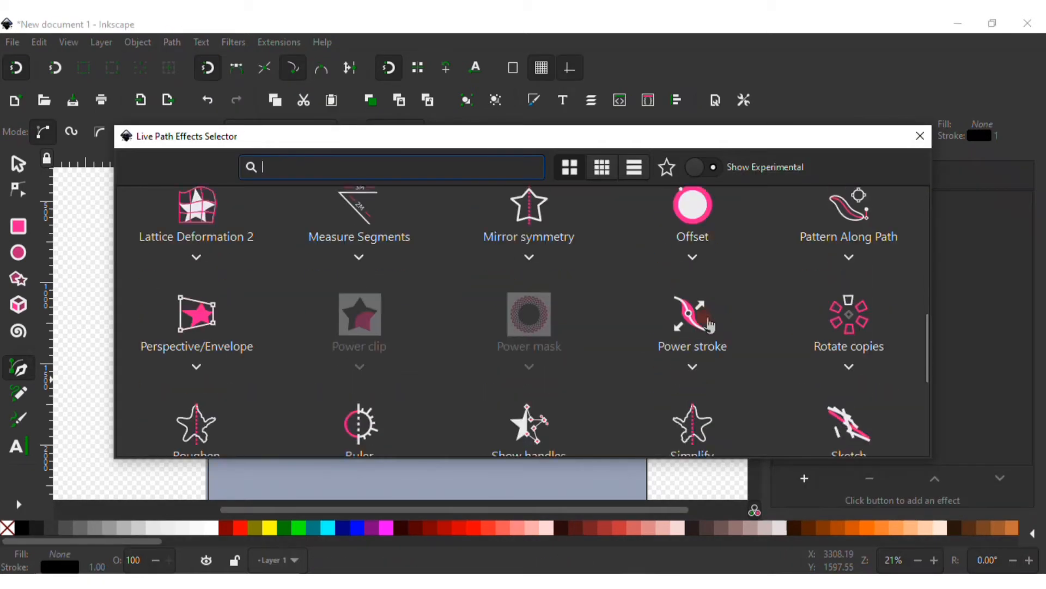
left_click(679, 321)
Thicken the vein's Power stroke near its base by moving its width control point
left_click(33, 194)
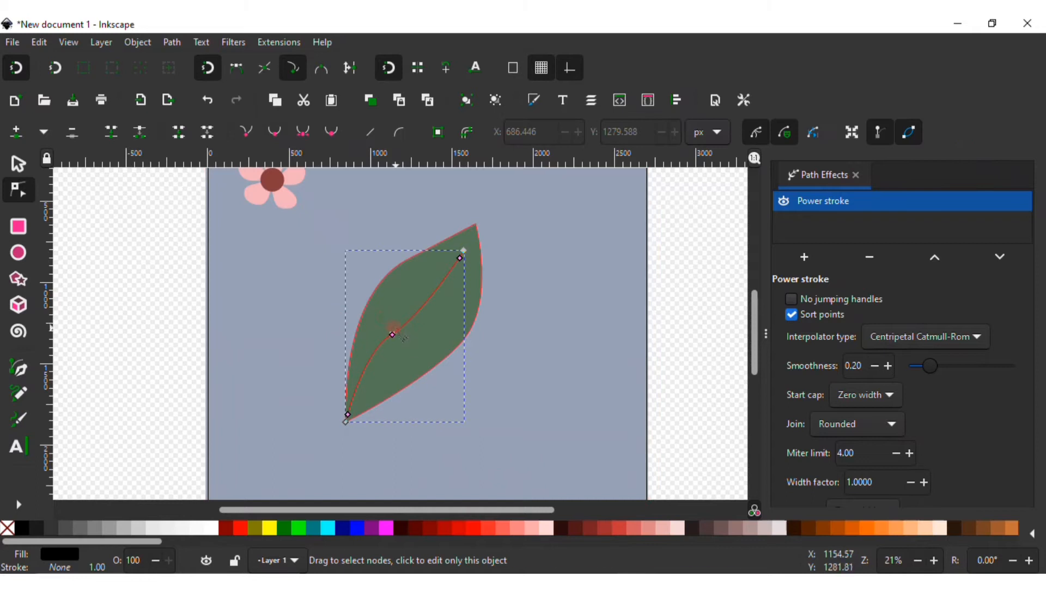
left_click_drag(380, 359, 354, 422)
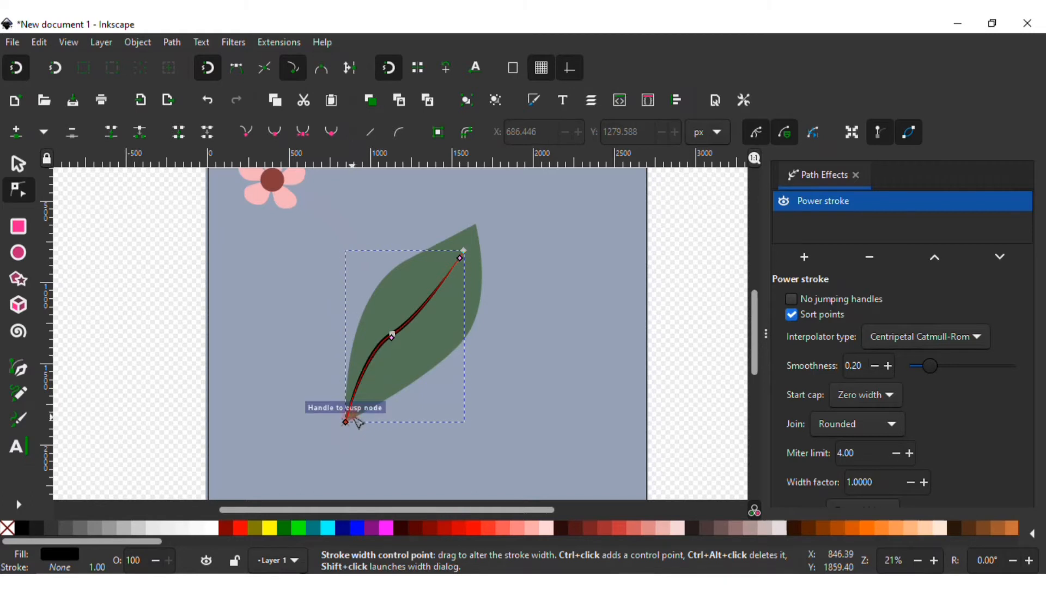
left_click_drag(354, 418, 362, 410)
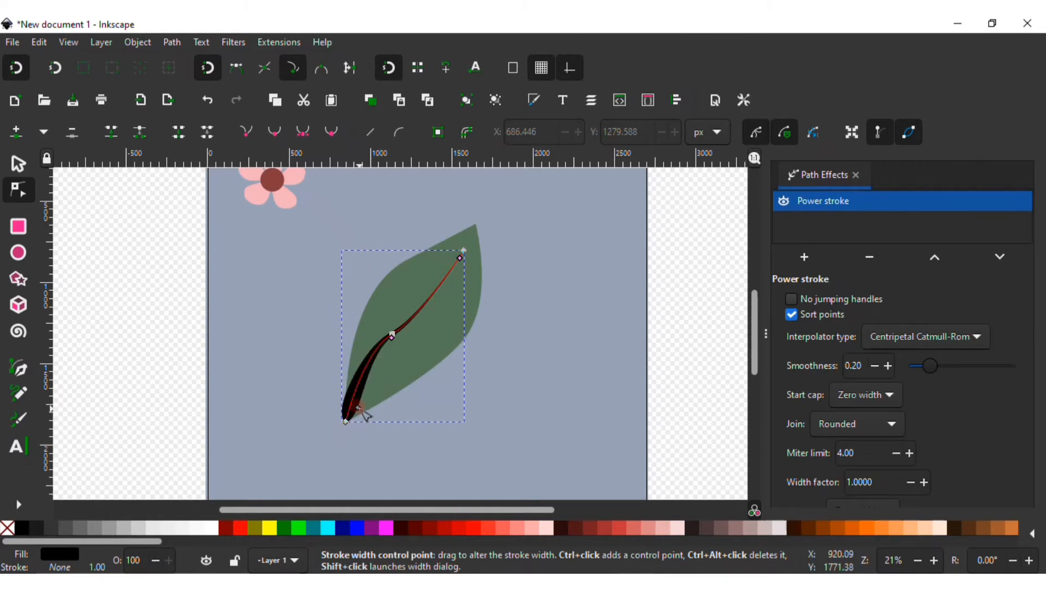
Fill the vein with a darker green, 394d3a, sampled from the leaf and darkened
left_click(18, 163)
left_click(534, 100)
left_click(807, 474)
left_click(461, 309)
left_click_drag(883, 344, 871, 362)
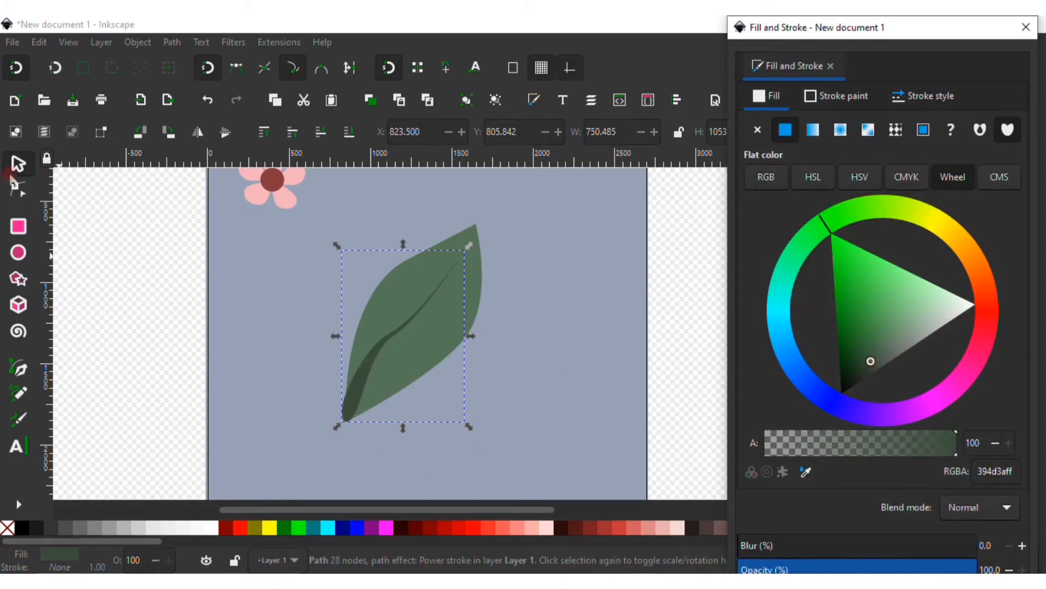
Draw a straight side vein branching from the central vein with the Pen tool
left_click(145, 316)
left_click(25, 375)
left_click(370, 379)
left_click_drag(408, 353, 429, 342)
double_click(434, 335)
Draw two more side veins branching from the central vein with the Pen tool
left_click(409, 321)
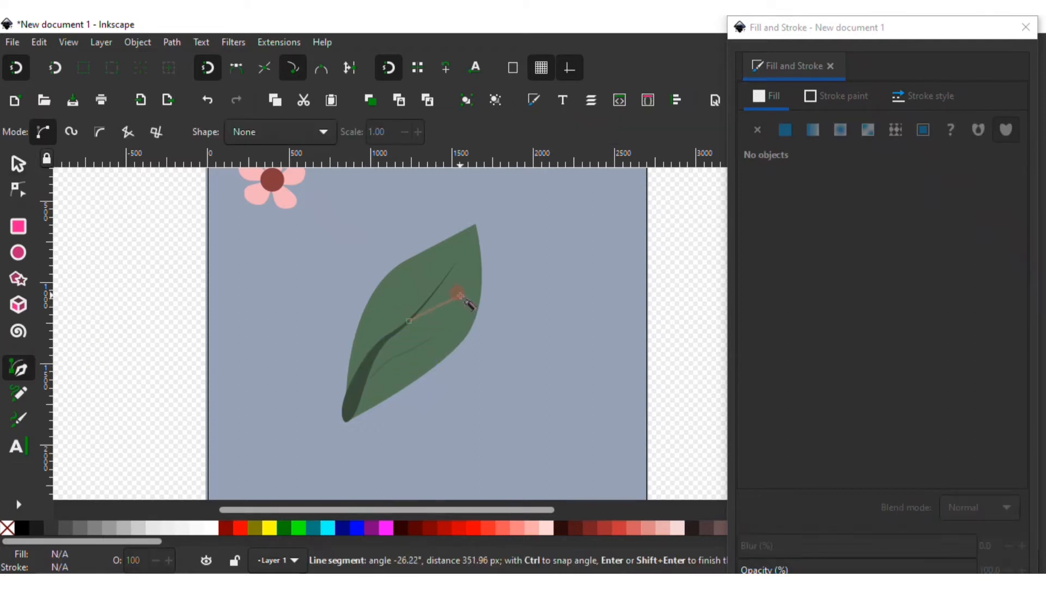
double_click(459, 295)
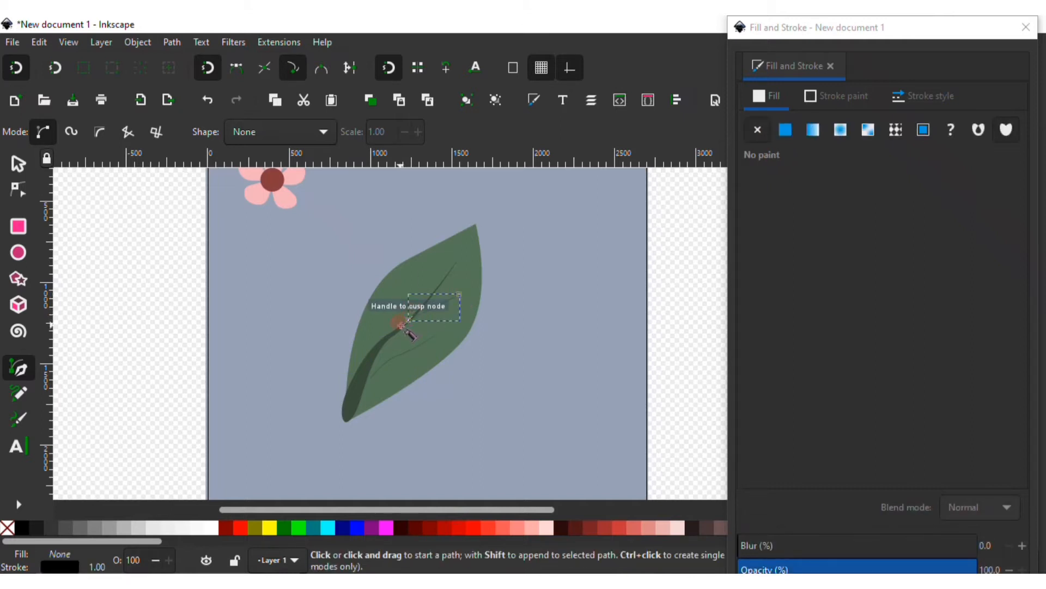
left_click(413, 309)
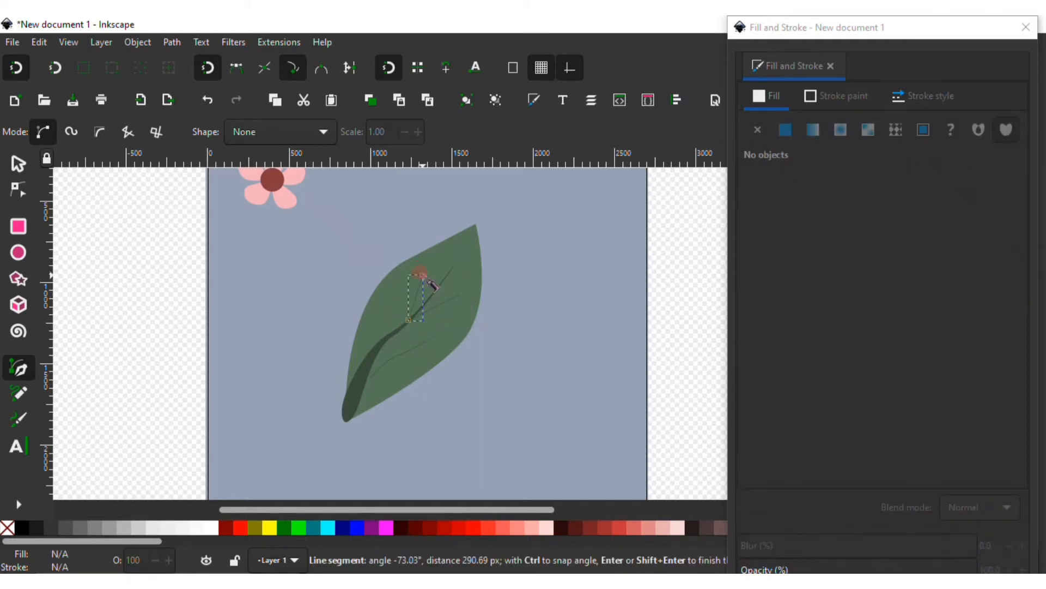
double_click(429, 280)
left_click(359, 364)
key("Escape")
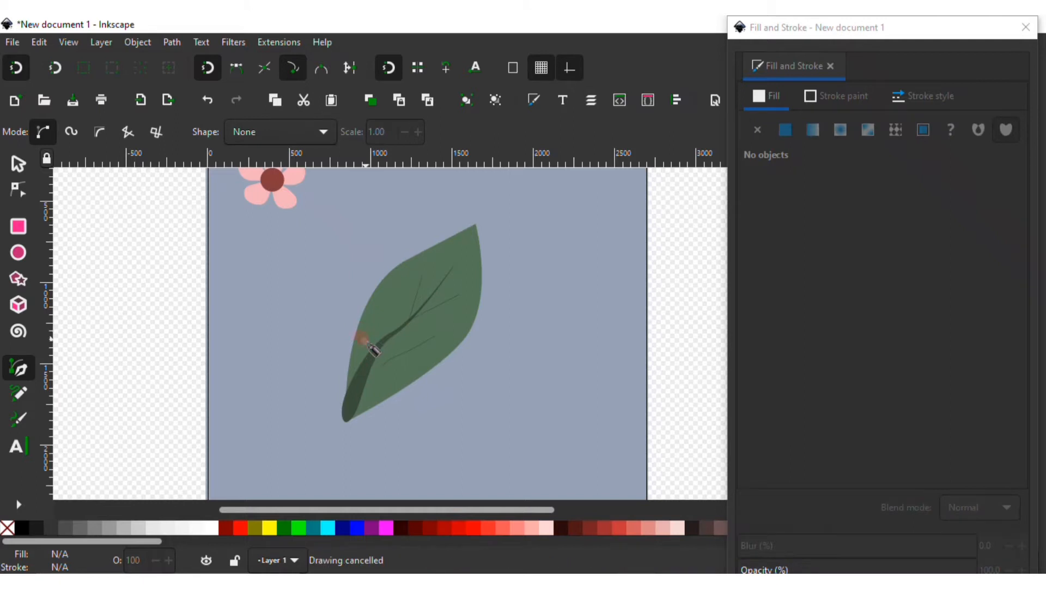
left_click(355, 368)
left_click_drag(362, 342, 366, 336)
key("BackSpace")
key("Escape")
Draw a short side vein near the leaf's base with the Pen tool
left_click(365, 357)
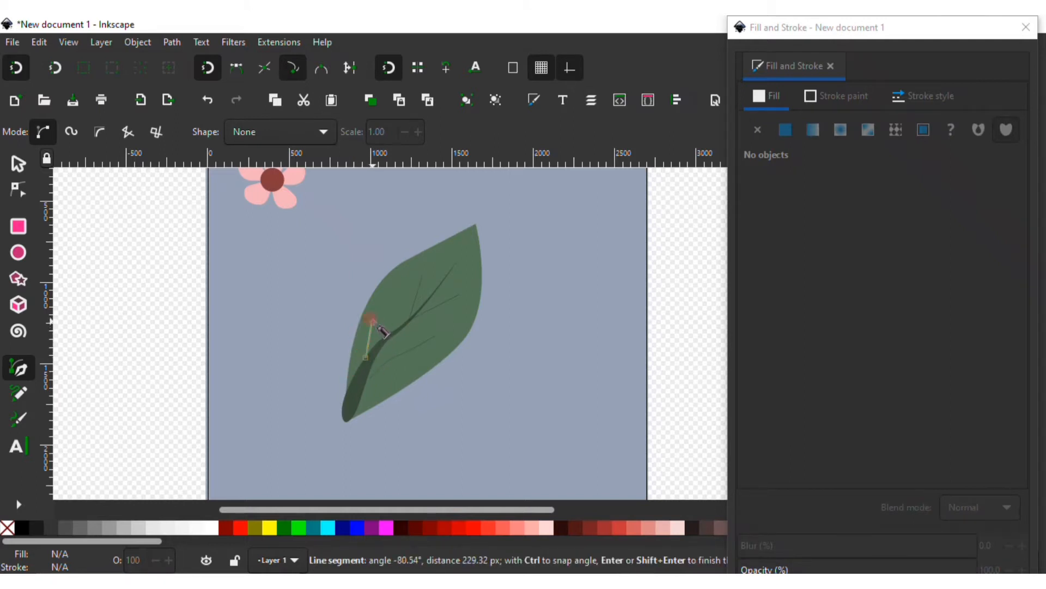
double_click(373, 322)
left_click(19, 164)
Nudge the lowest side vein slightly and close the Fill and Stroke dialog
left_click(409, 347)
left_click(409, 355)
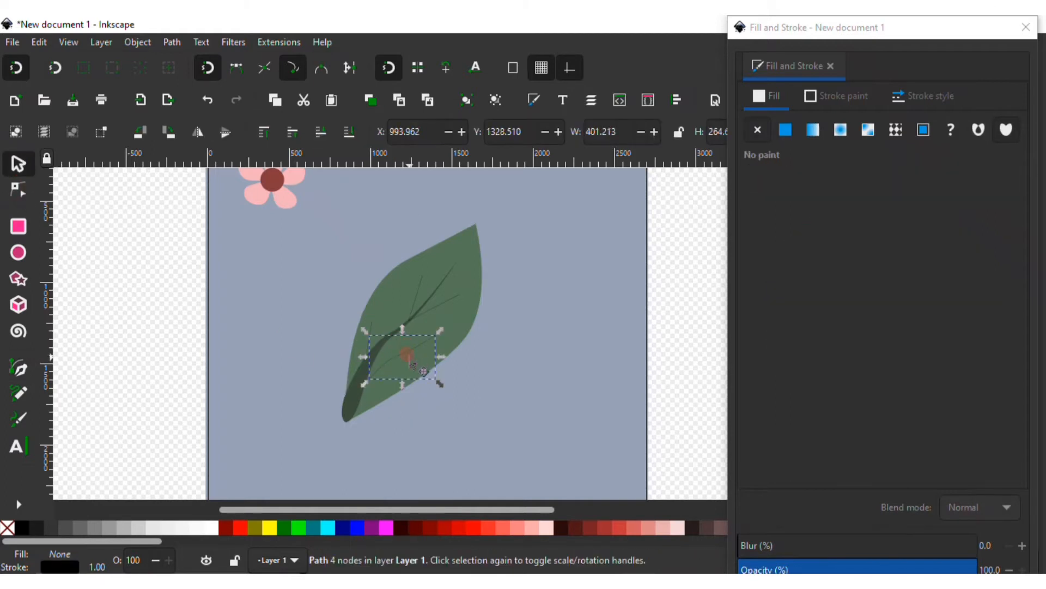
scroll(409, 356, "up", 2)
left_click_drag(409, 349, 399, 353)
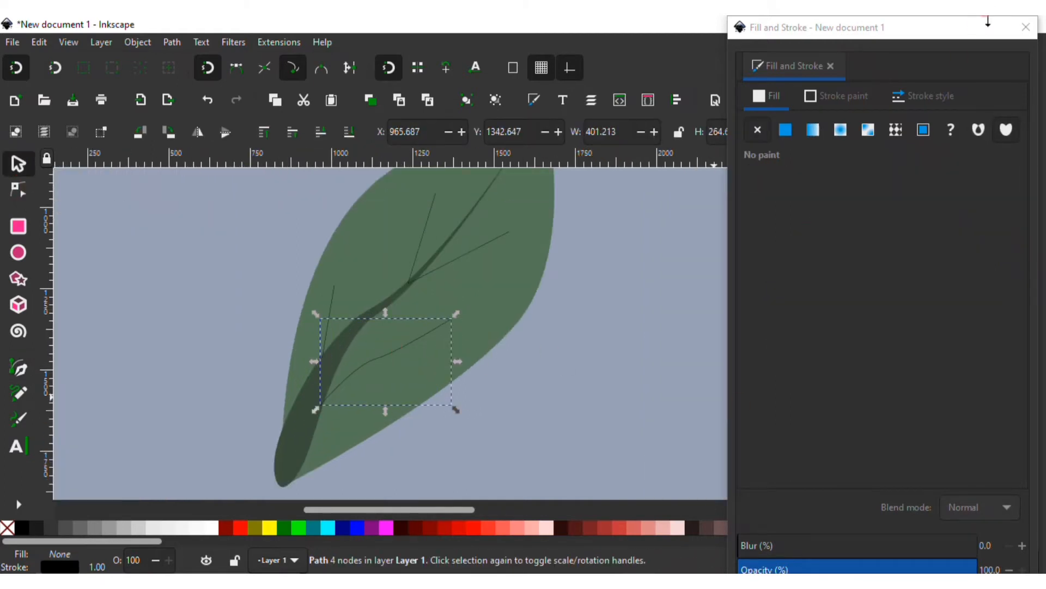
left_click(977, 29)
Apply a Power stroke path effect to the lowest side vein
left_click(172, 42)
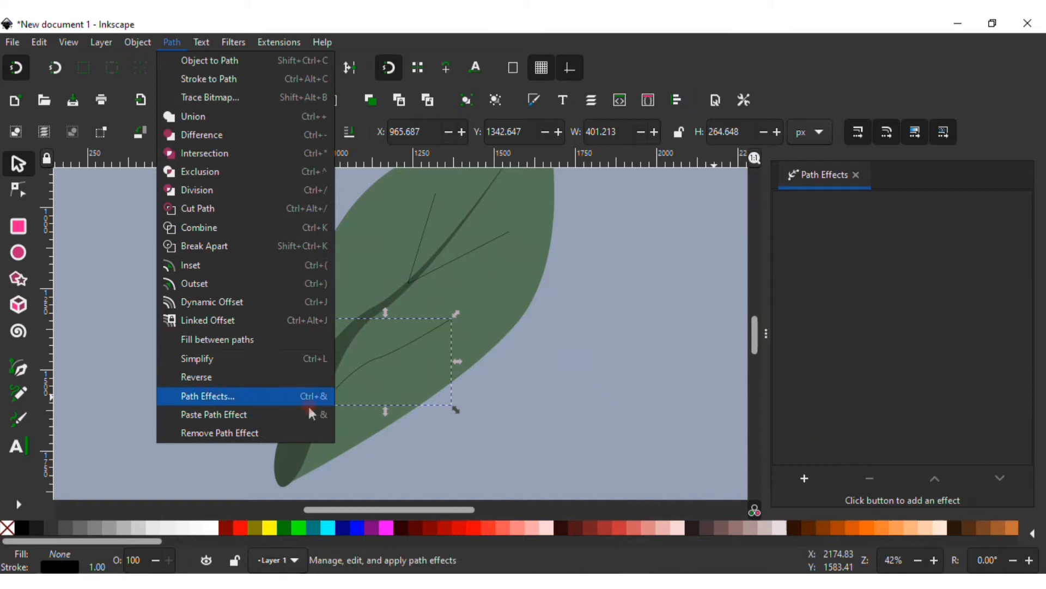
left_click(205, 395)
left_click(807, 479)
left_click(701, 415)
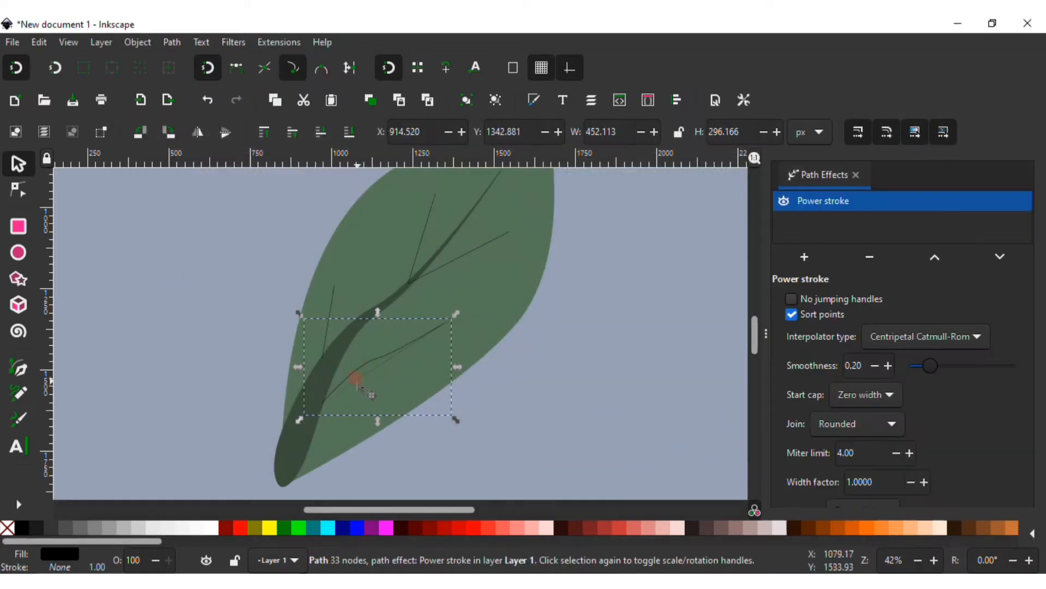
Widen the lowest side vein's Power stroke by adjusting its width control points
left_click(18, 190)
left_click_drag(375, 359, 372, 364)
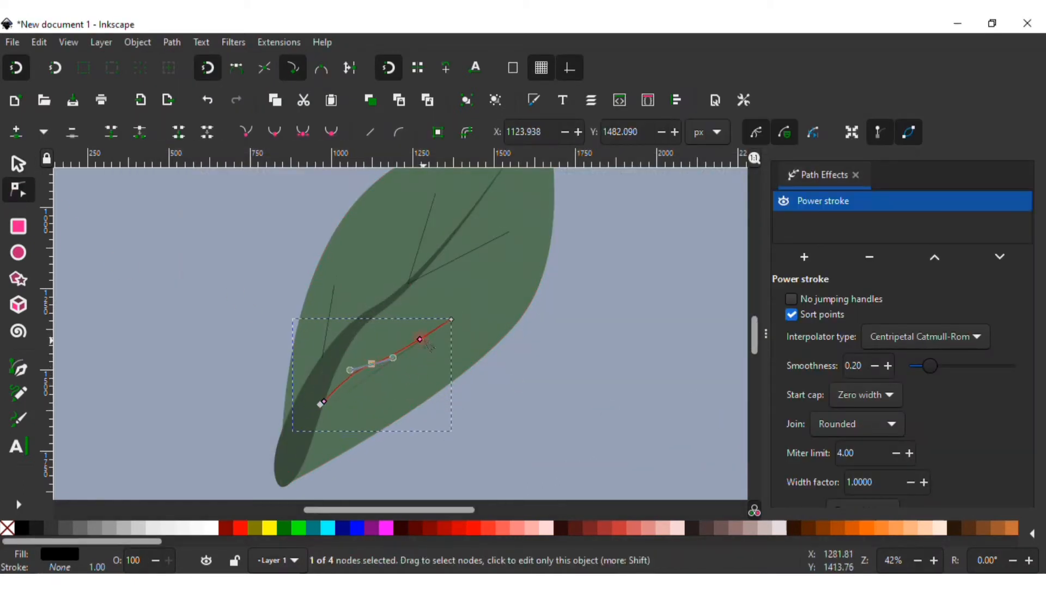
left_click_drag(420, 337, 415, 344)
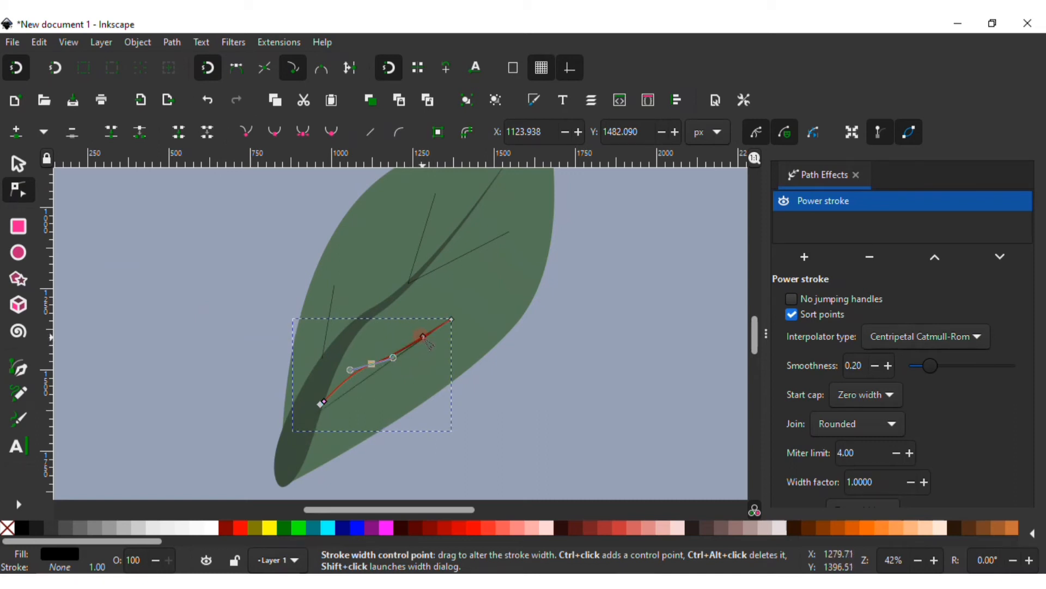
left_click_drag(322, 400, 326, 394)
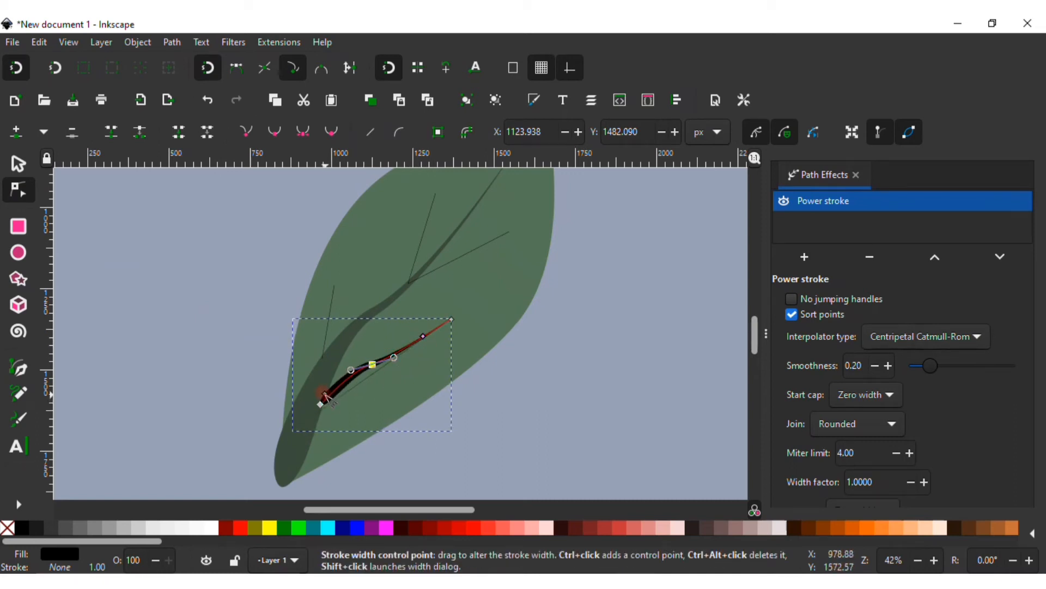
Apply a Power stroke path effect to the near-vertical side vein on the left
left_click(330, 311)
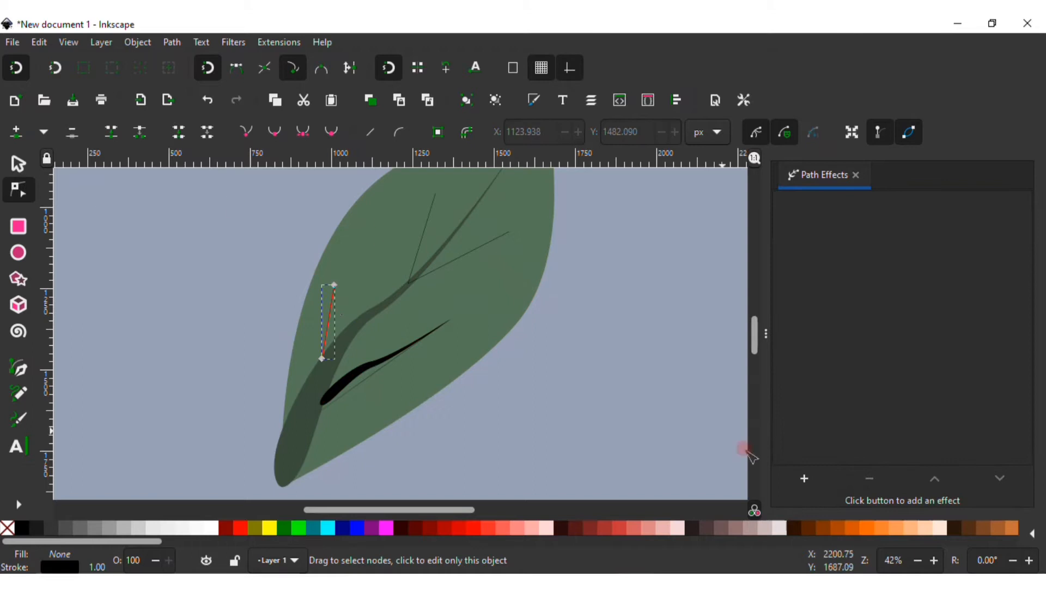
left_click(805, 478)
scroll(679, 398, "down", 10)
left_click(526, 385)
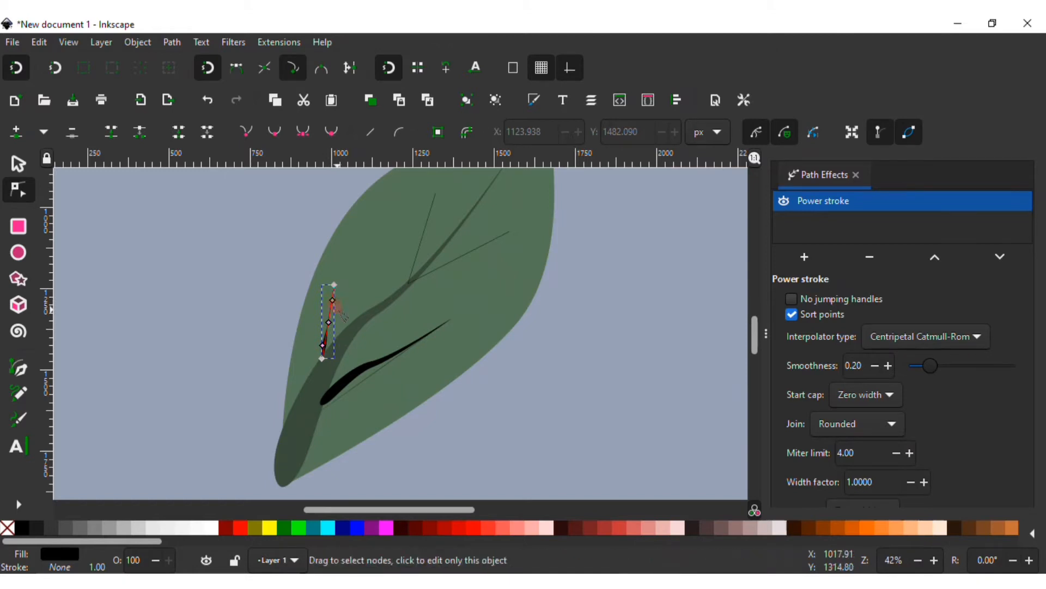
Widen the left side vein's Power stroke at its base
scroll(334, 327, "up", 2, "ctrl")
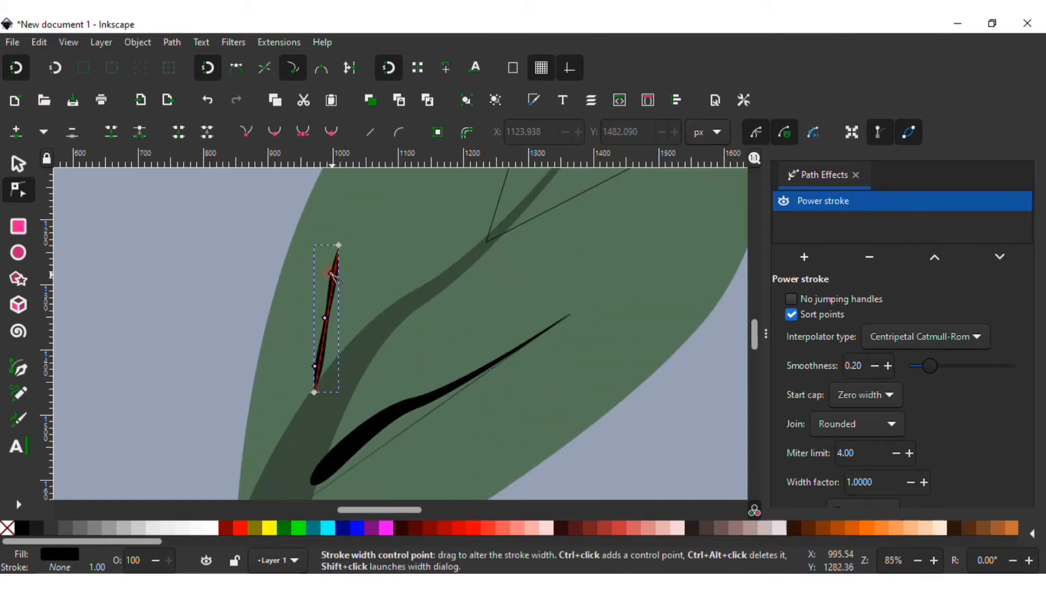
left_click_drag(318, 368, 310, 363)
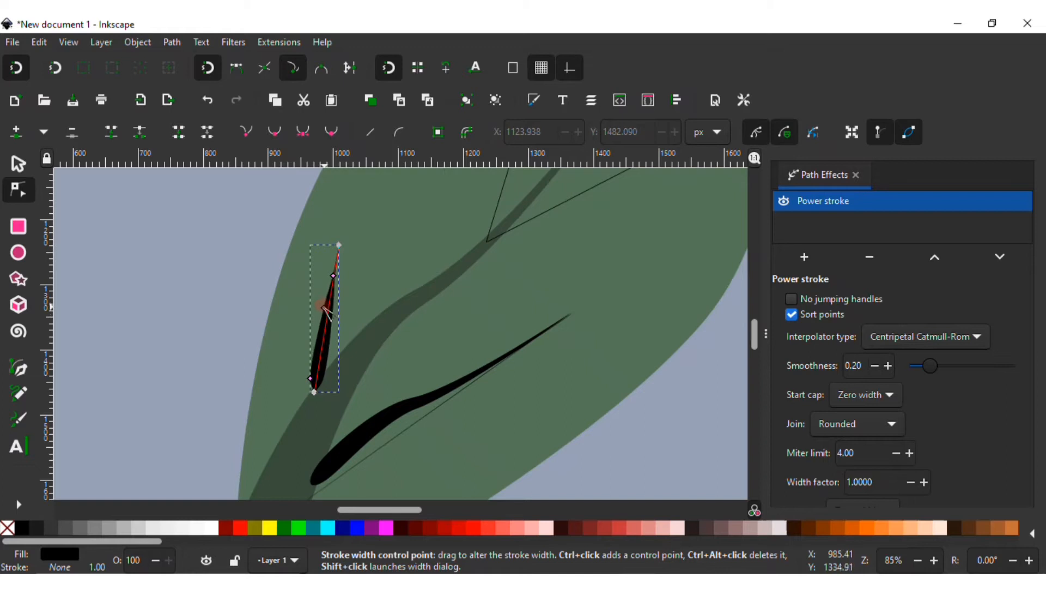
Apply a Power stroke to the upper right side vein and widen its stroke
scroll(600, 327, "up", 5)
left_click(603, 304)
left_click(807, 479)
scroll(620, 362, "down", 3)
left_click(692, 425)
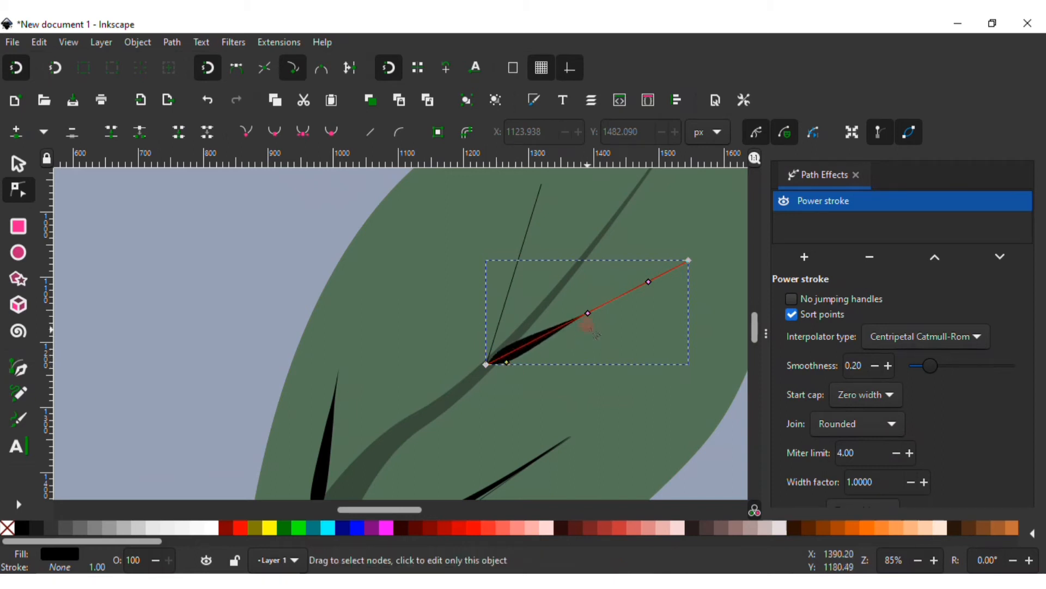
left_click_drag(583, 330, 590, 318)
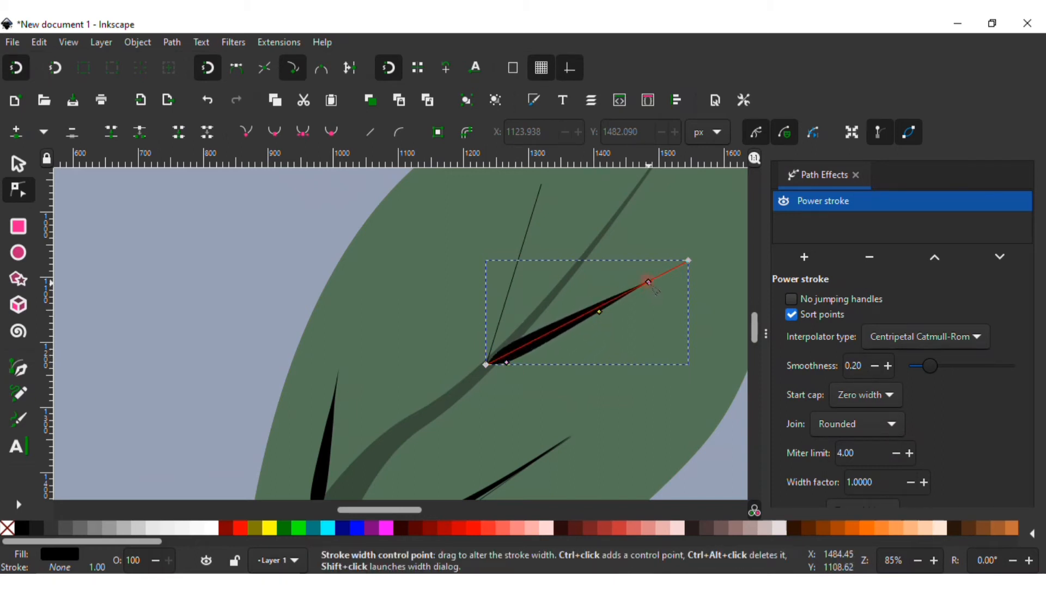
Apply a Power stroke to the upper vertical side vein and widen its stroke
left_click(527, 234)
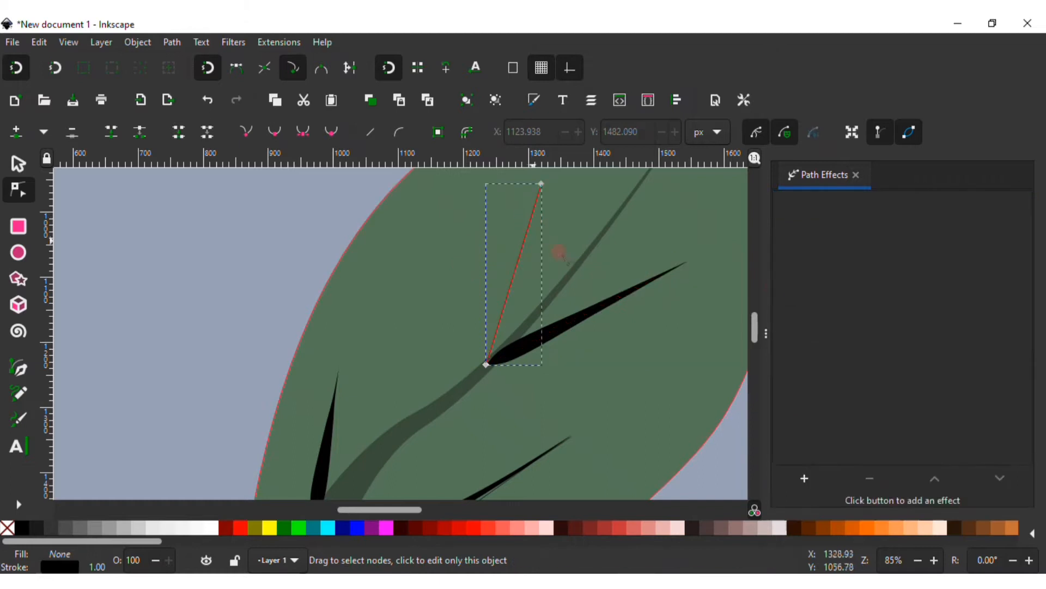
left_click(805, 478)
scroll(676, 343, "down", 2)
scroll(676, 344, "down", 3)
left_click(676, 344)
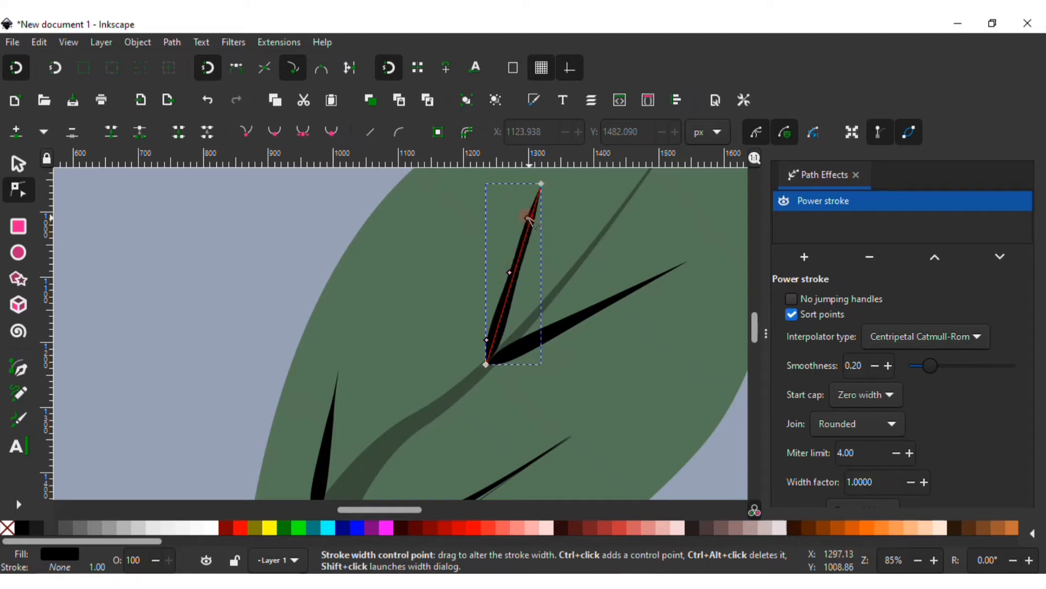
left_click(114, 216)
key("s")
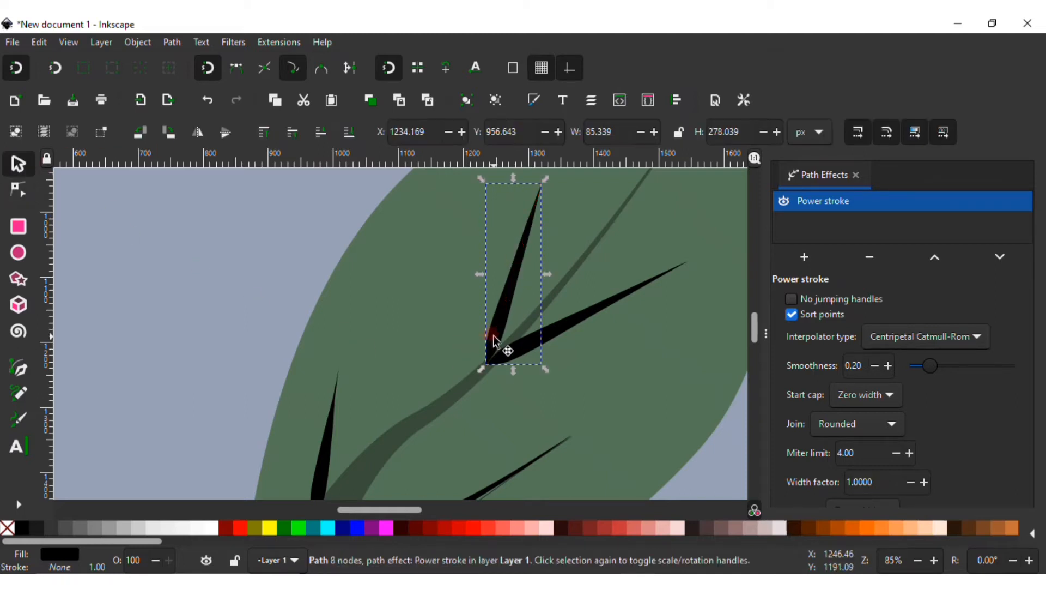
Select all four side veins and fill them with the central vein's dark green using the color picker
scroll(434, 402, "down", 2)
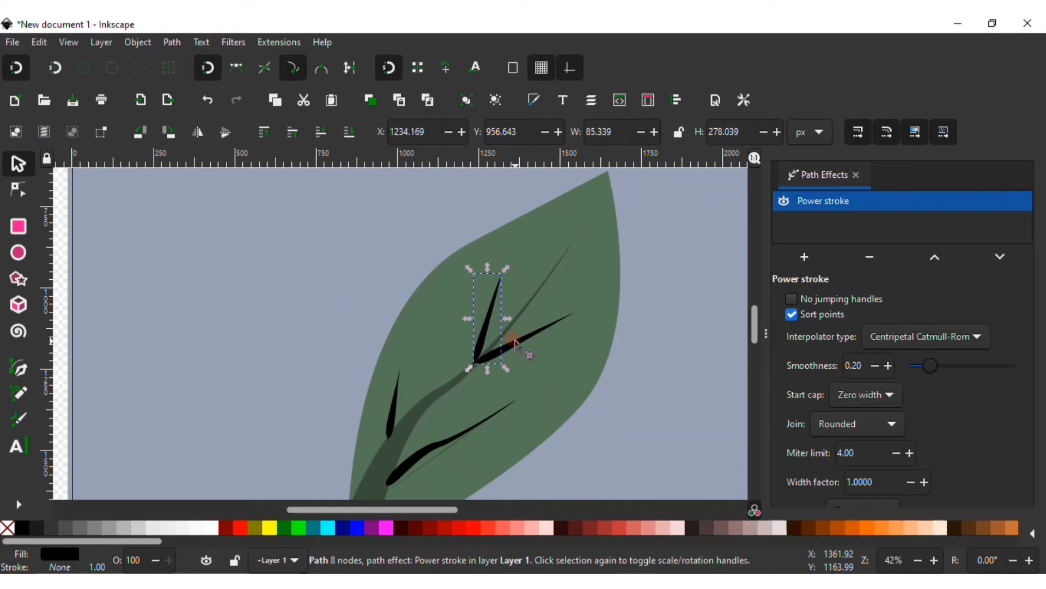
left_click(515, 344, "shift")
left_click(428, 442, "shift")
left_click(392, 380, "shift")
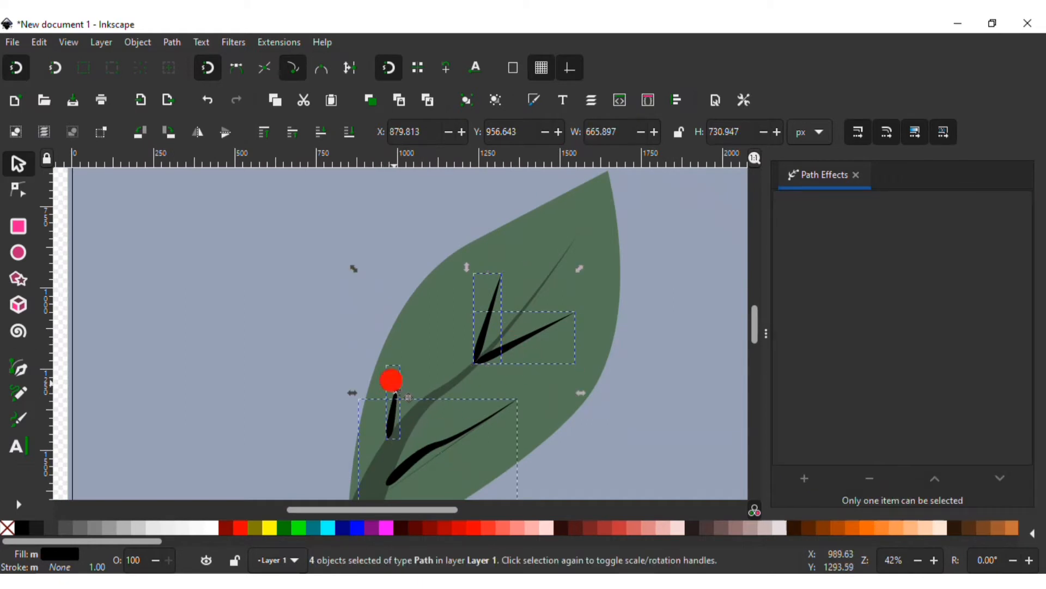
left_click(538, 98)
left_click(806, 471)
left_click(464, 370)
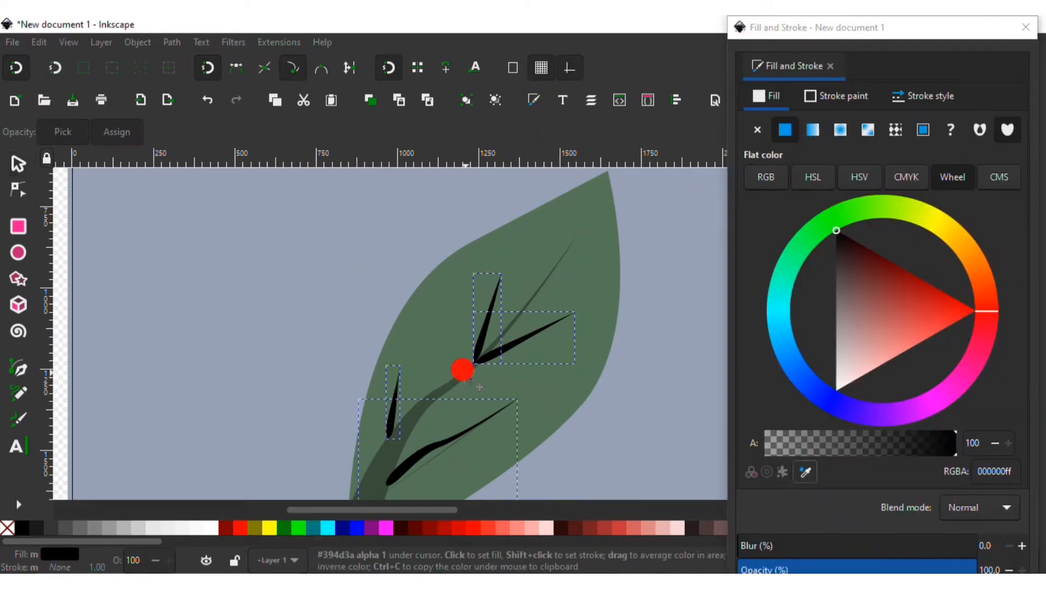
Reposition the side veins so their ends meet the central vein
left_click(599, 374)
scroll(434, 338, "up", 3)
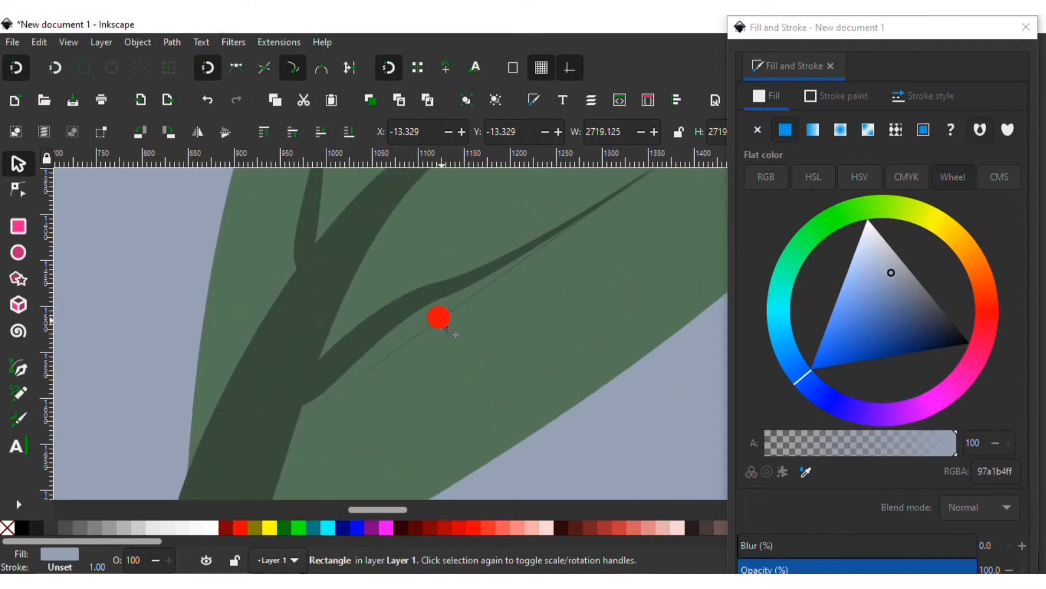
left_click(449, 340)
mouse_move(451, 344)
left_mouse_down()
mouse_move(458, 329)
mouse_move(582, 268)
mouse_move(443, 327)
left_mouse_up()
left_click_drag(309, 236, 309, 247)
scroll(457, 361, "up", 6)
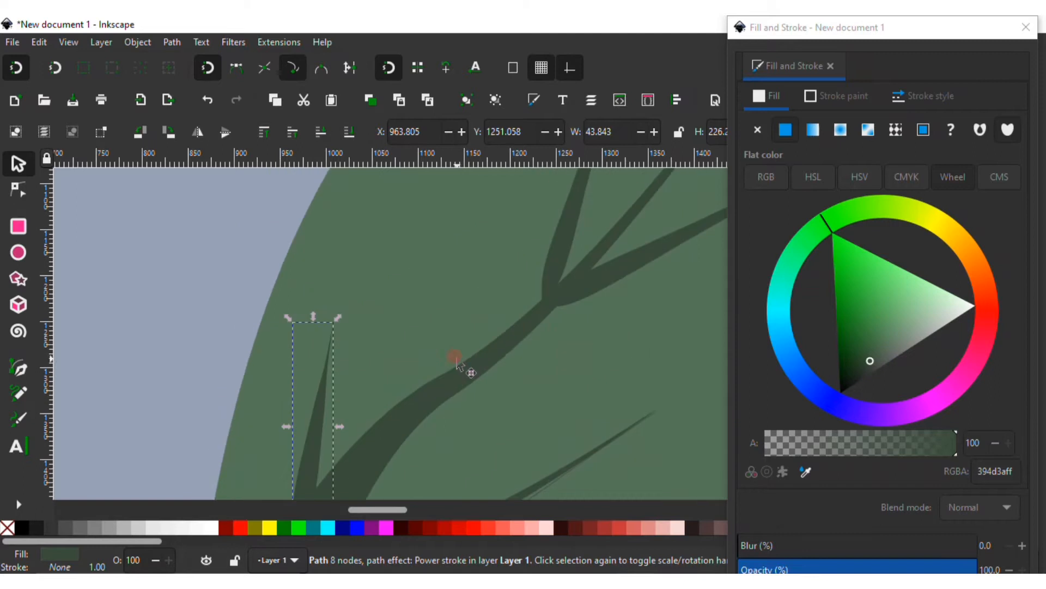
Reshape the lower right side vein by moving its end node and bending its curve so it meets the central vein
scroll(431, 358, "right", 3)
mouse_move(468, 301)
left_mouse_down()
mouse_move(479, 304)
mouse_move(449, 334)
mouse_move(424, 282)
mouse_move(420, 292)
mouse_move(432, 325)
mouse_move(491, 310)
mouse_move(581, 376)
left_mouse_up()
double_click(606, 417)
scroll(596, 402, "down", 5)
scroll(603, 411, "up", 1)
scroll(601, 429, "down", 1)
scroll(600, 431, "up", 3)
left_click(462, 337)
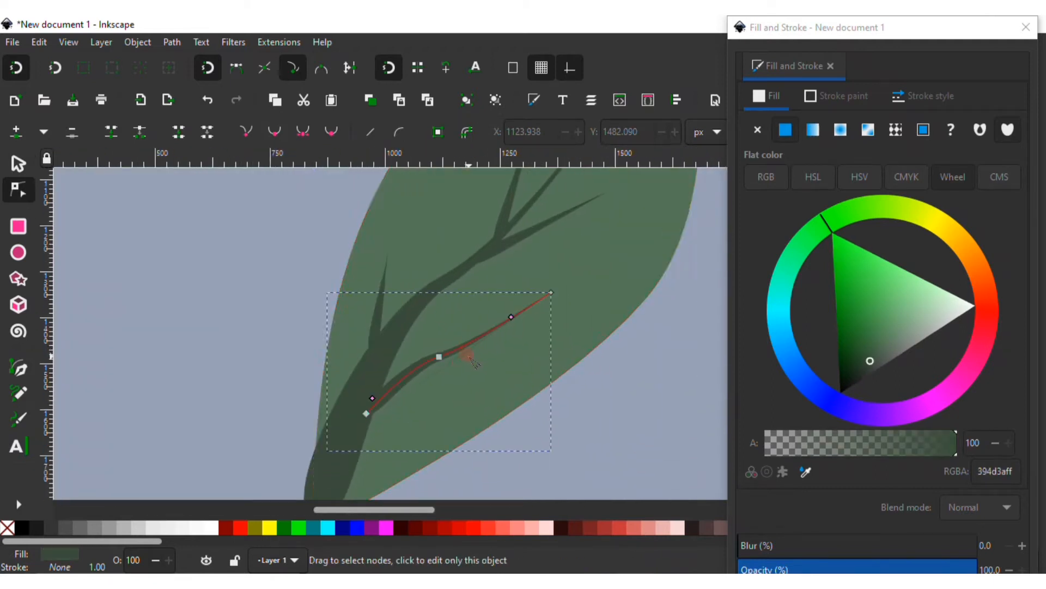
left_click_drag(366, 413, 364, 414)
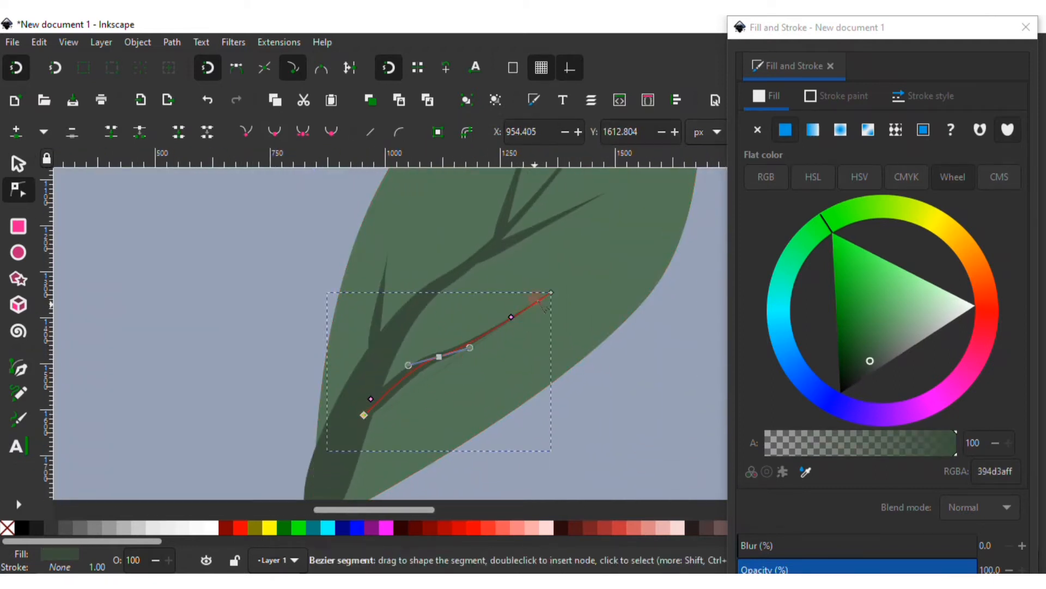
left_click(447, 379)
left_click(440, 356)
left_click_drag(470, 348, 473, 345)
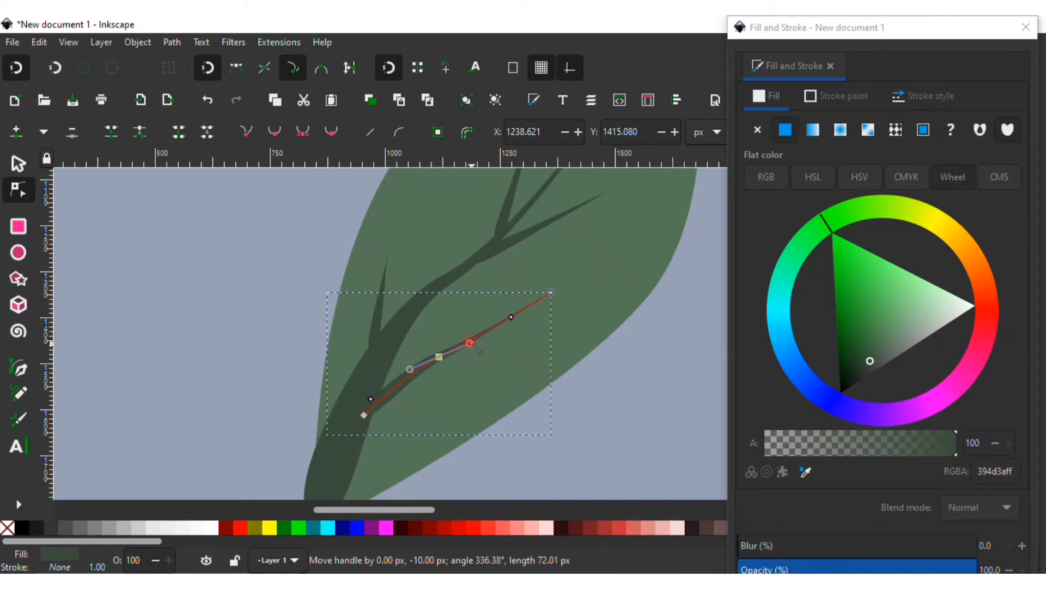
Adjust the Power stroke width of the lower right side vein so it tapers more evenly
left_click(18, 163)
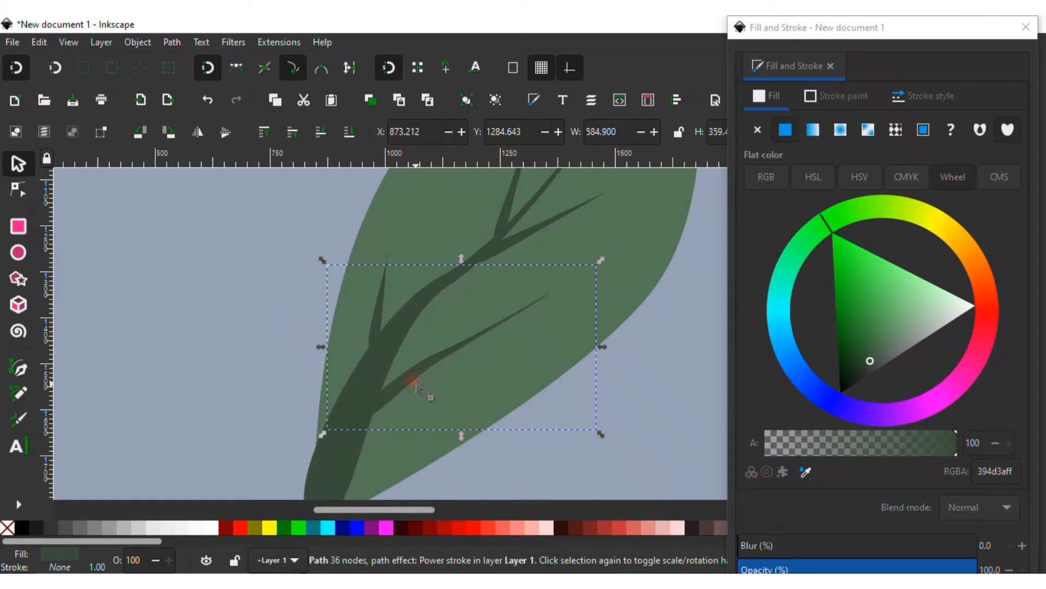
left_click(496, 100)
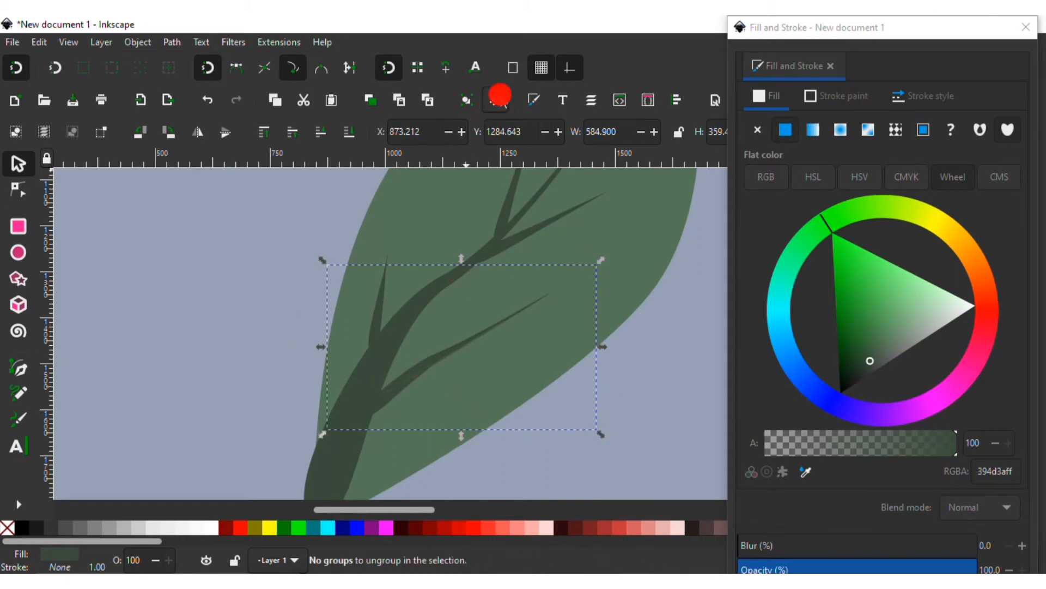
left_click(419, 382)
left_click(405, 365)
left_click(22, 195)
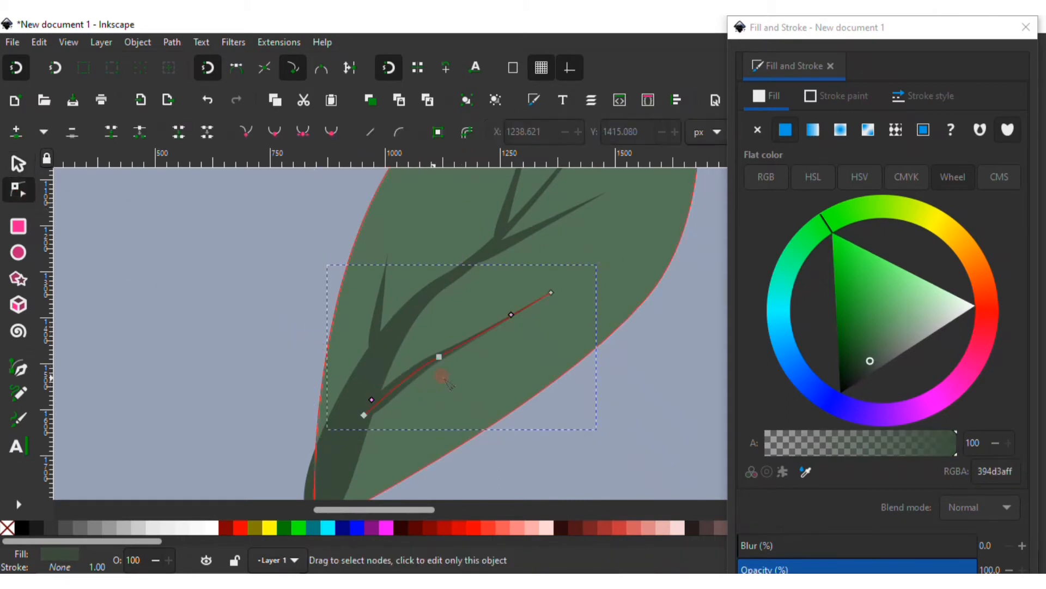
scroll(453, 377, "up", 2)
scroll(452, 377, "up", 1)
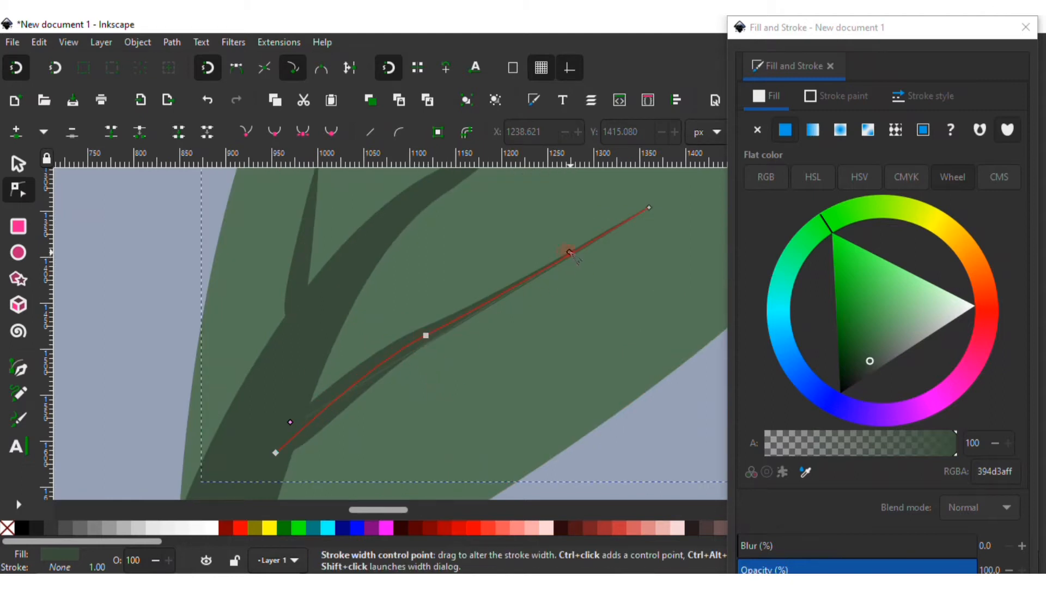
mouse_move(565, 246)
left_mouse_down()
mouse_move(554, 229)
mouse_move(578, 265)
mouse_move(569, 253)
left_mouse_up()
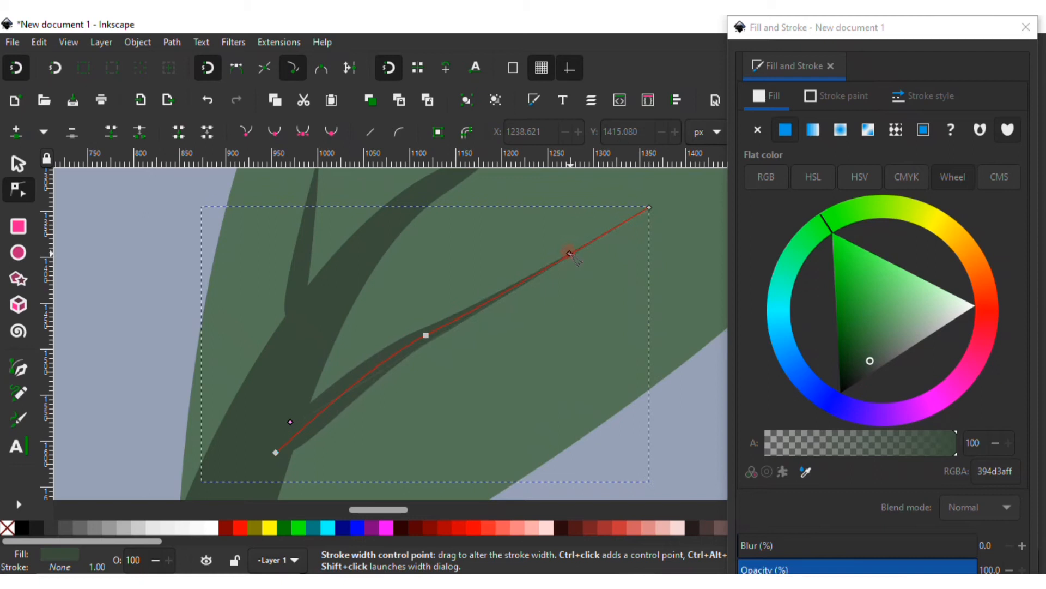
key("s")
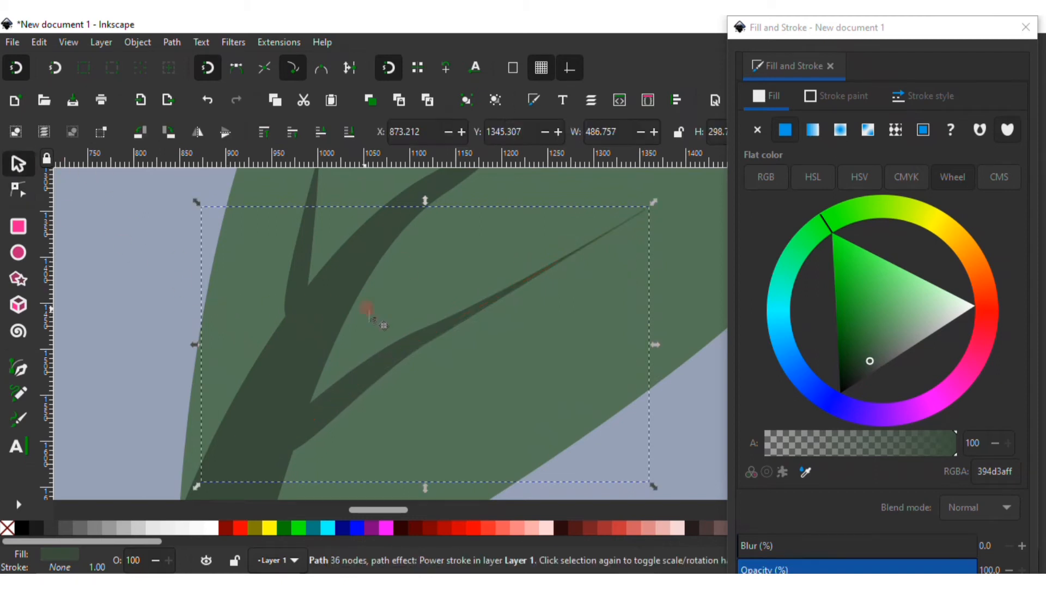
scroll(368, 308, "down", 8)
left_click(481, 282)
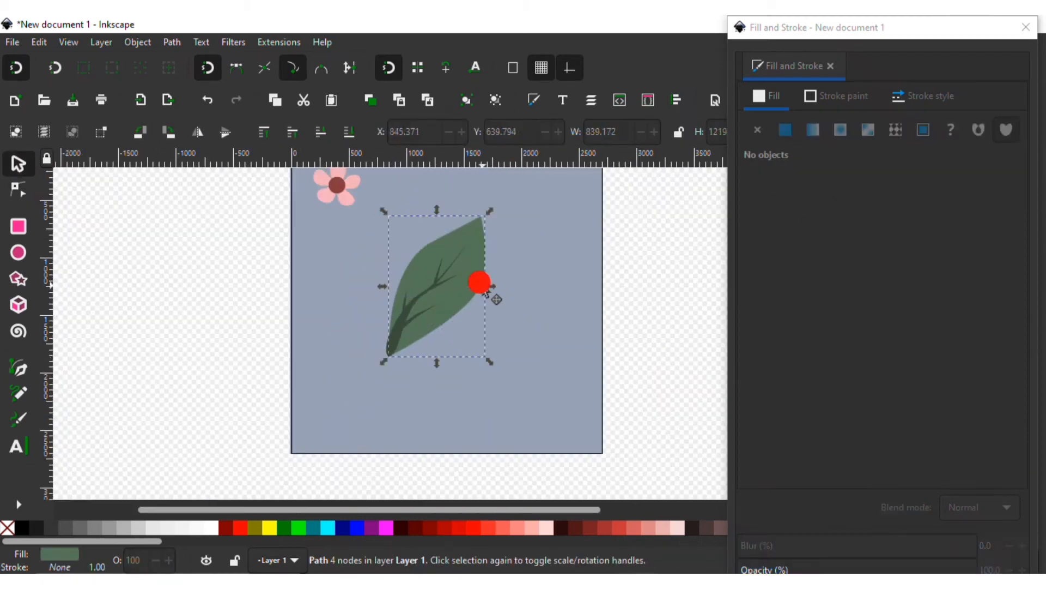
left_click(678, 333)
scroll(507, 340, "up", 1)
scroll(469, 327, "down", 1)
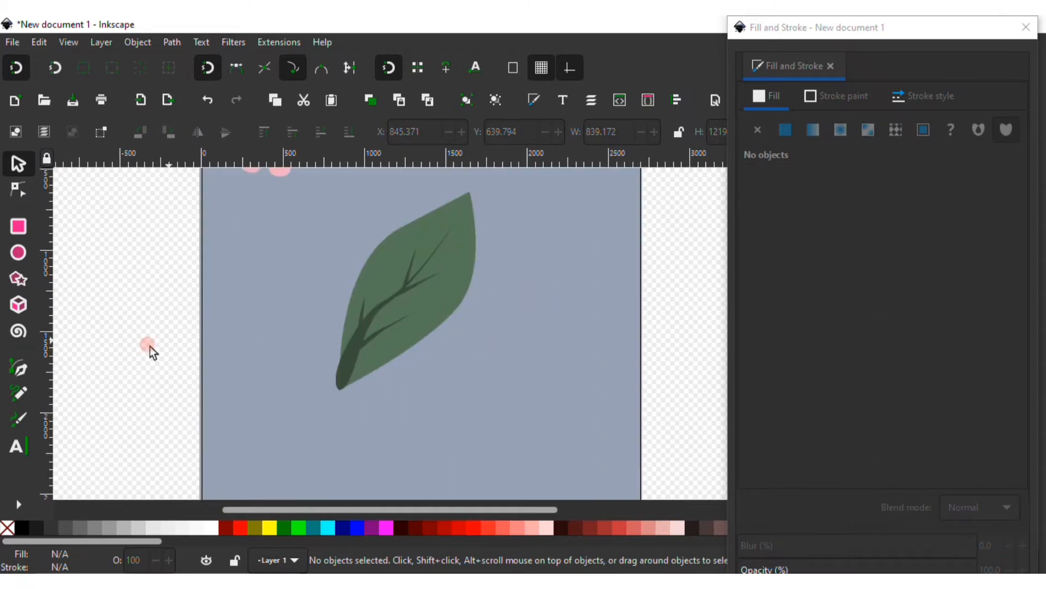
key("p")
left_click(305, 385)
left_click(413, 311)
left_click_drag(453, 282, 478, 276)
key("Delete")
left_click(18, 164)
left_click(308, 381)
key("Delete")
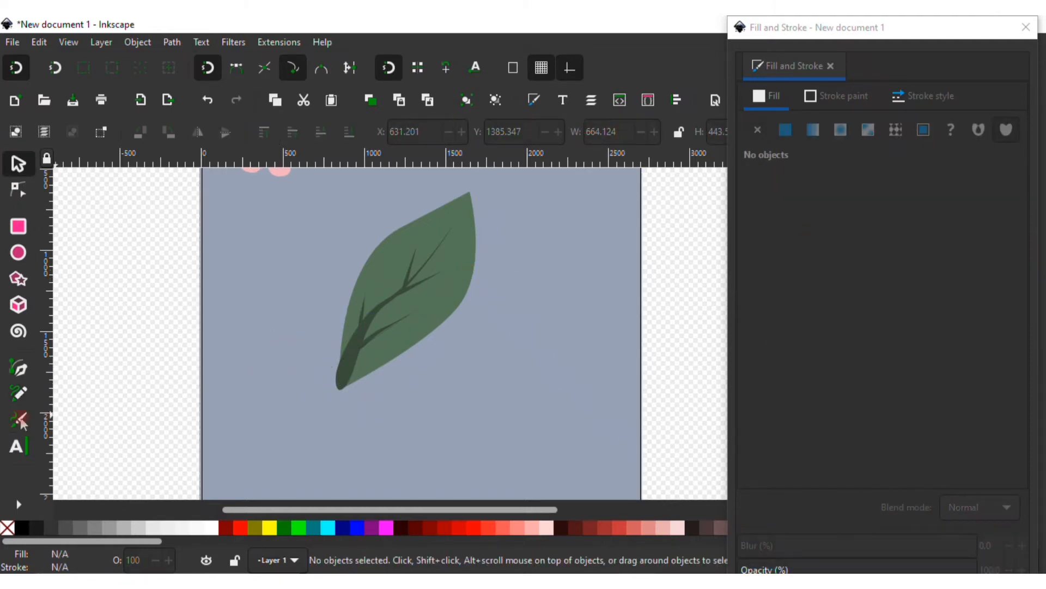
Draw a closed Bezier shape covering the lower half of the leaf, from its base along the lower edge
left_click(19, 369)
left_click(322, 376)
left_click_drag(400, 299, 478, 284)
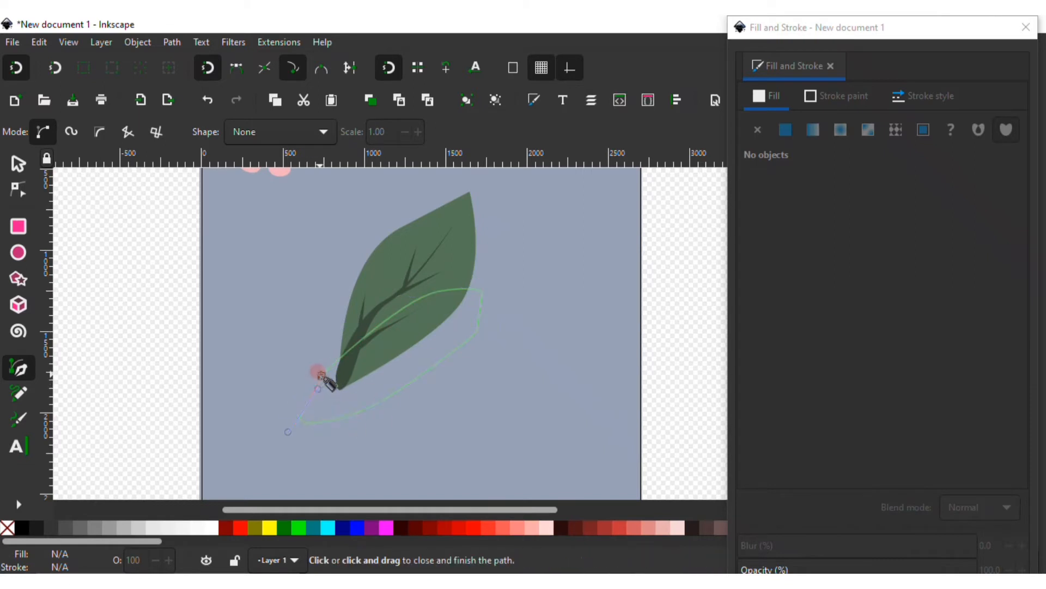
left_click(321, 375)
left_click(18, 165)
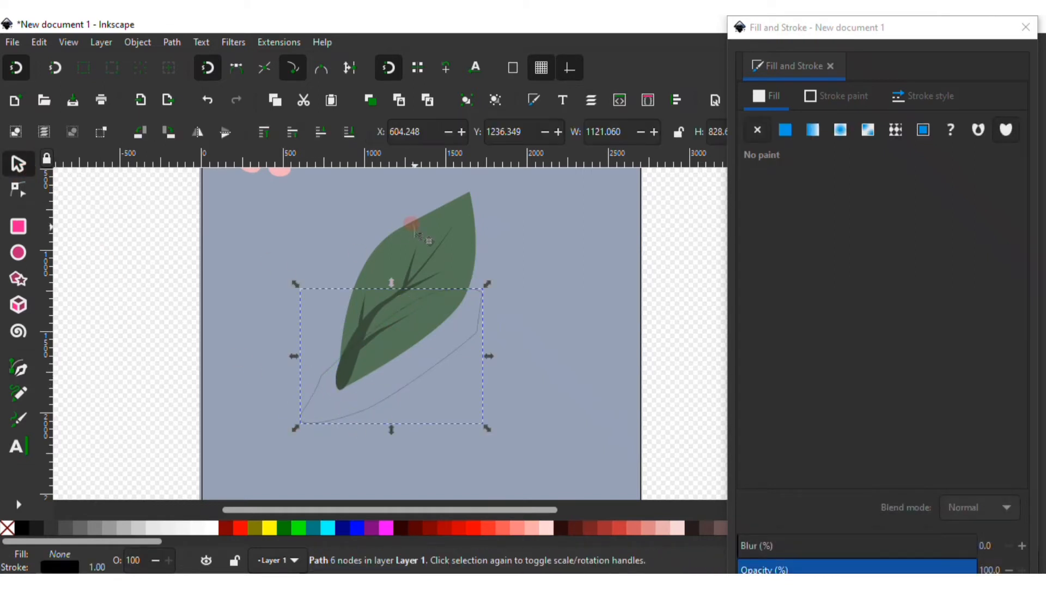
Select the new shape together with the leaf and intersect them to clip it to the leaf
left_click(455, 281)
left_click(489, 315, "shift")
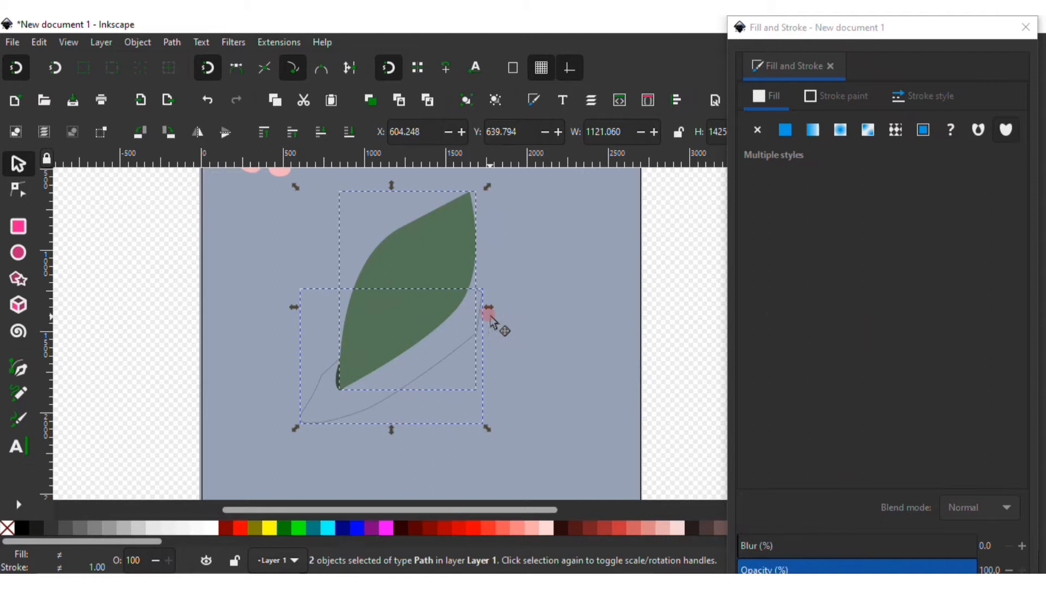
left_click(168, 43)
left_click(206, 148)
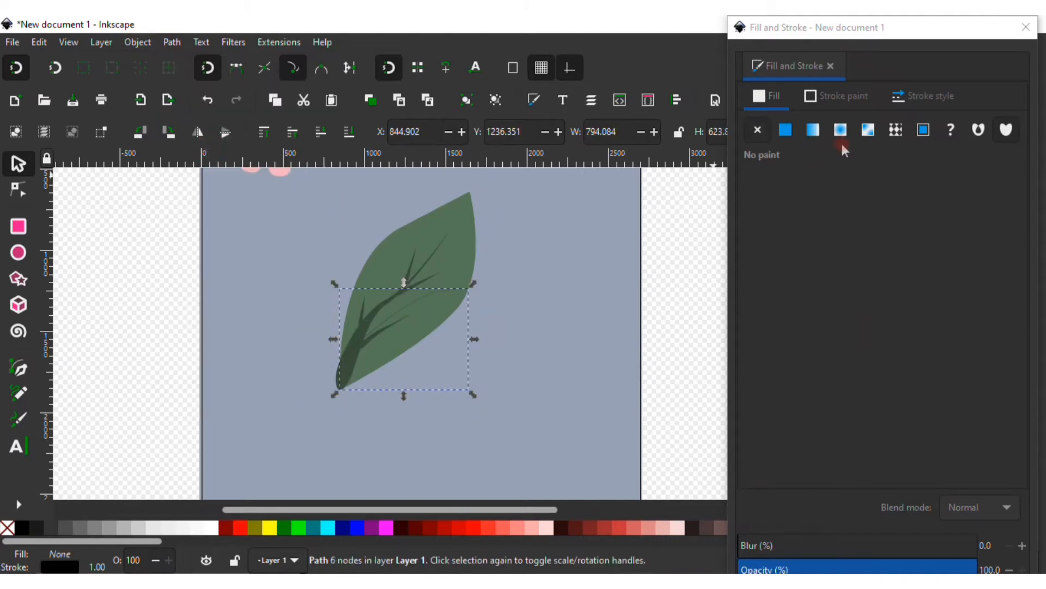
Remove the clipped shape's stroke and fill it with the leaf's green picked by the dropper, lightness 36
left_click(839, 100)
left_click(758, 130)
left_click(770, 97)
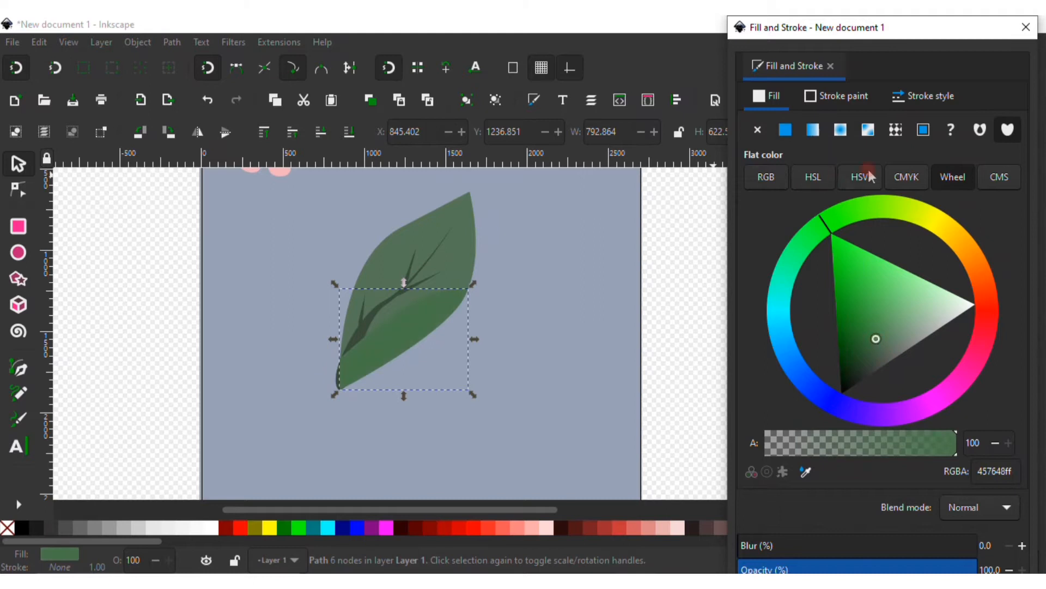
left_click(767, 177)
left_click(814, 178)
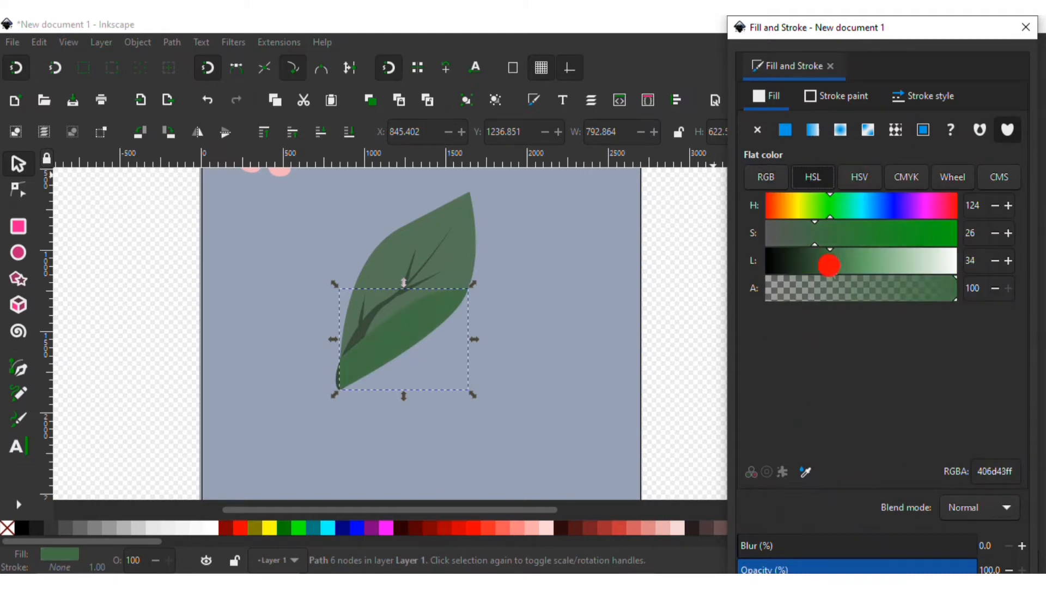
left_click(799, 473)
left_click(460, 250)
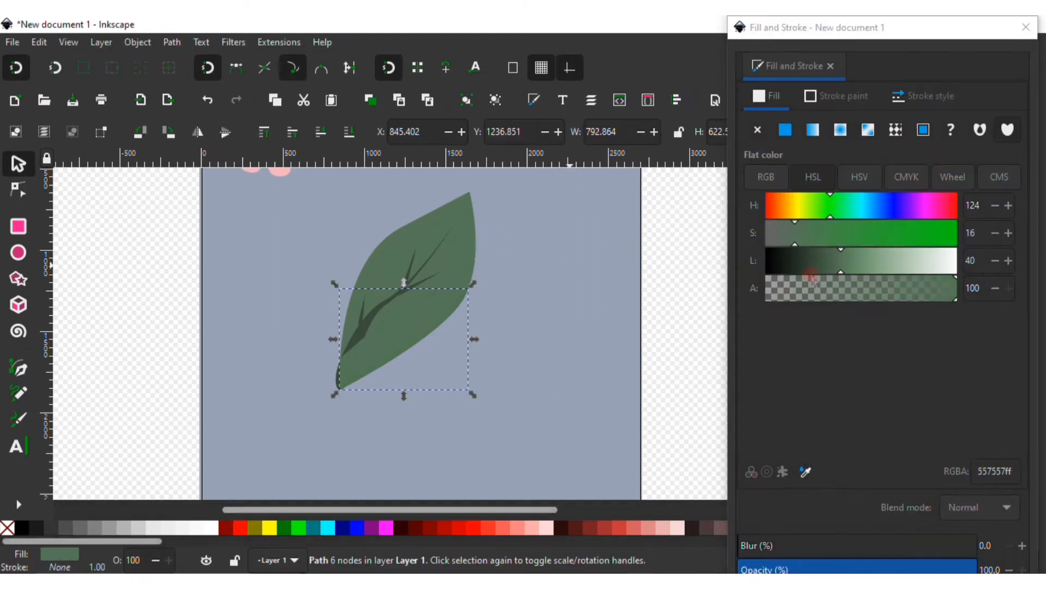
left_click(834, 274)
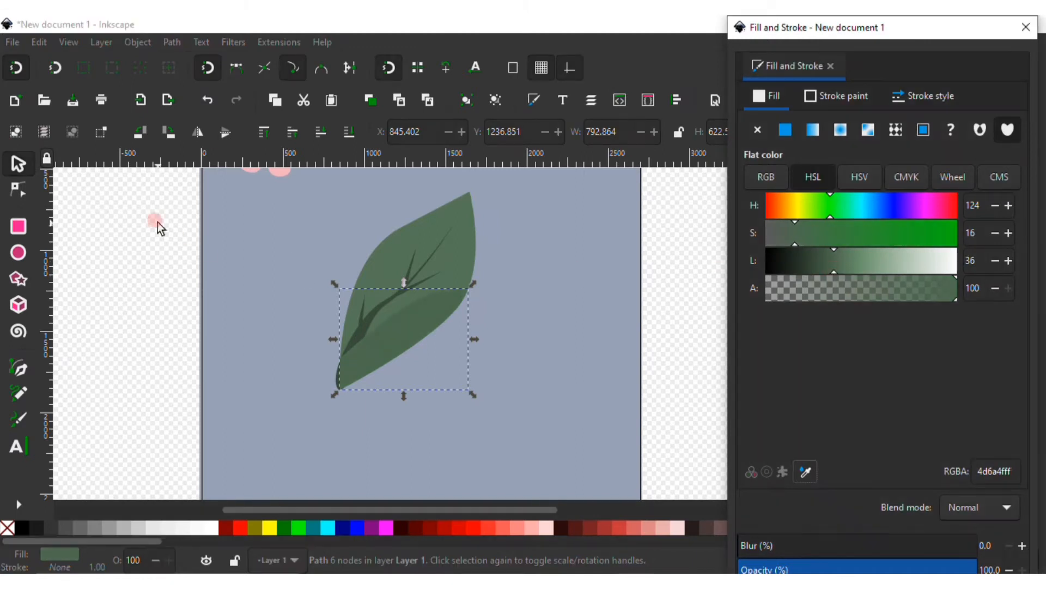
Lower the shading shape beneath the veins and nudge one of its nodes
left_click(335, 137)
left_click(295, 138)
scroll(619, 308, "up", 3)
left_click(482, 391)
left_click(417, 391)
key("n")
mouse_move(446, 355)
left_mouse_down()
mouse_move(434, 357)
mouse_move(446, 350)
left_mouse_up()
left_click(20, 165)
left_click(191, 280)
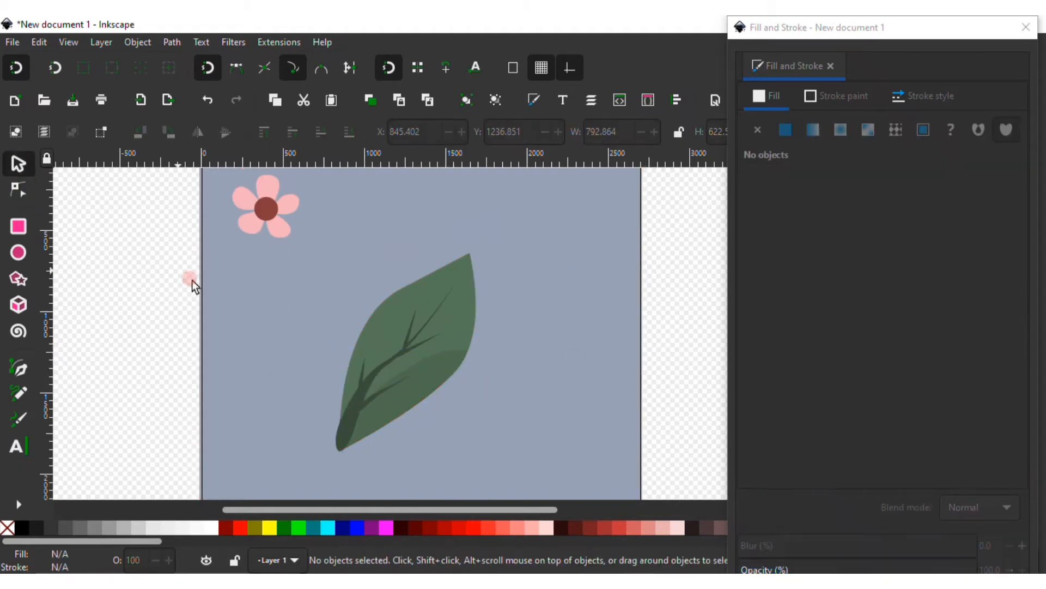
Draw a second closed shape along the leaf's lower edge and intersect it with the shading shape
left_click(19, 368)
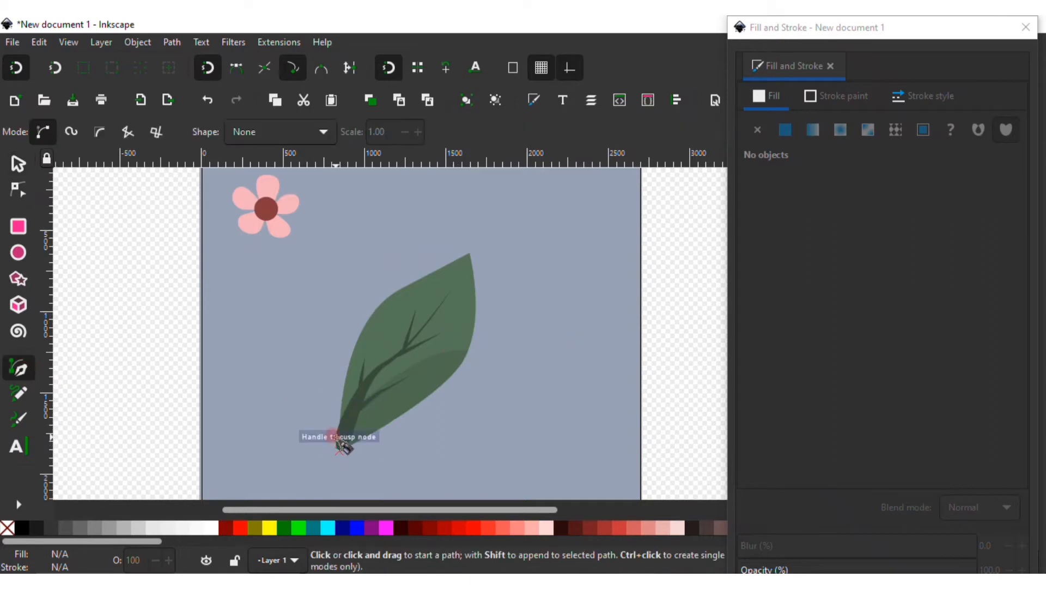
left_click(335, 436)
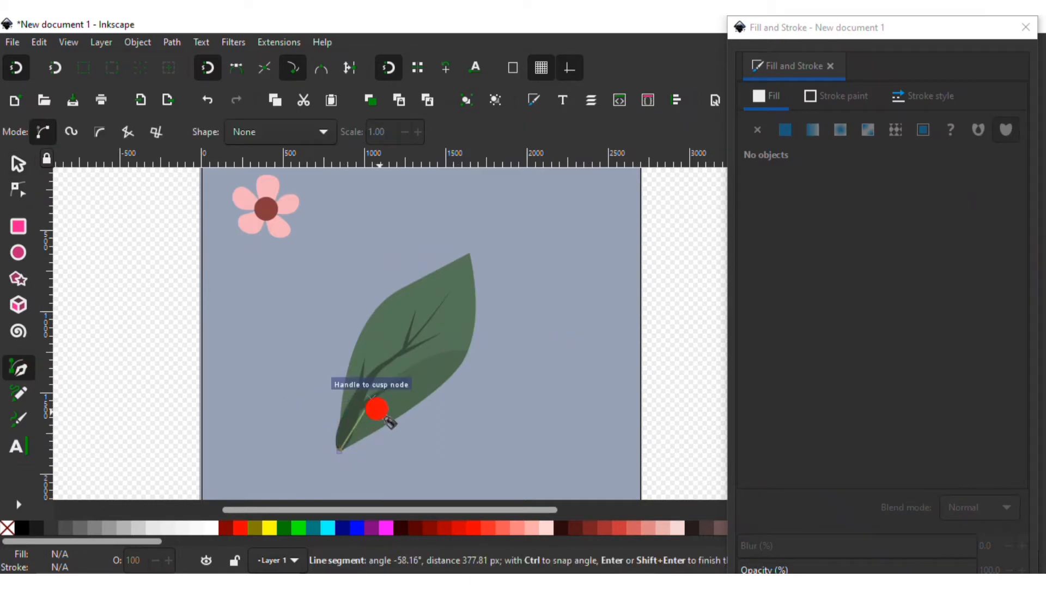
left_click_drag(460, 404, 436, 427)
left_click(340, 449)
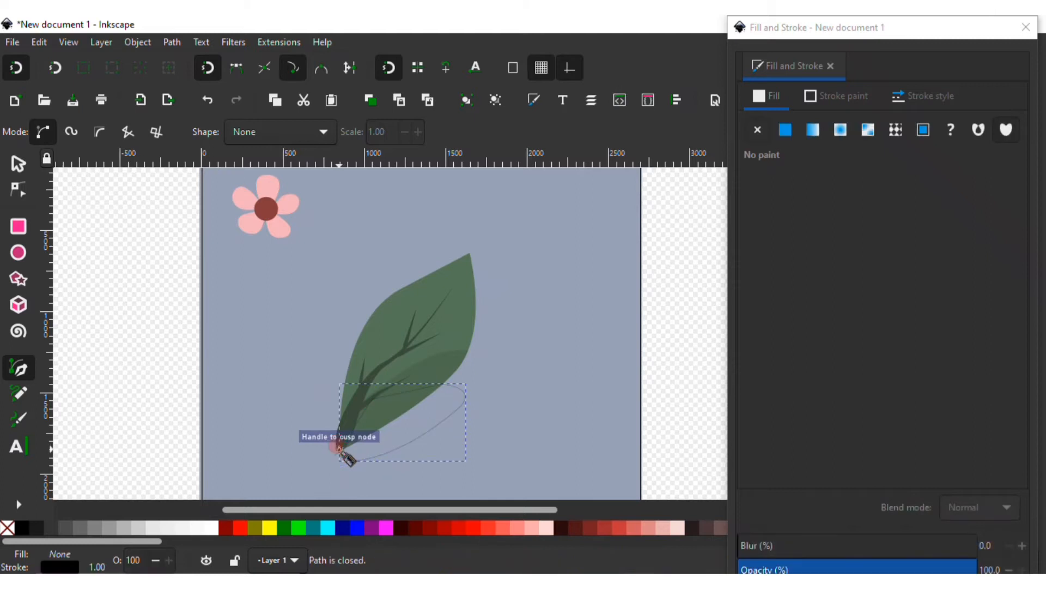
key("s")
left_click(459, 355)
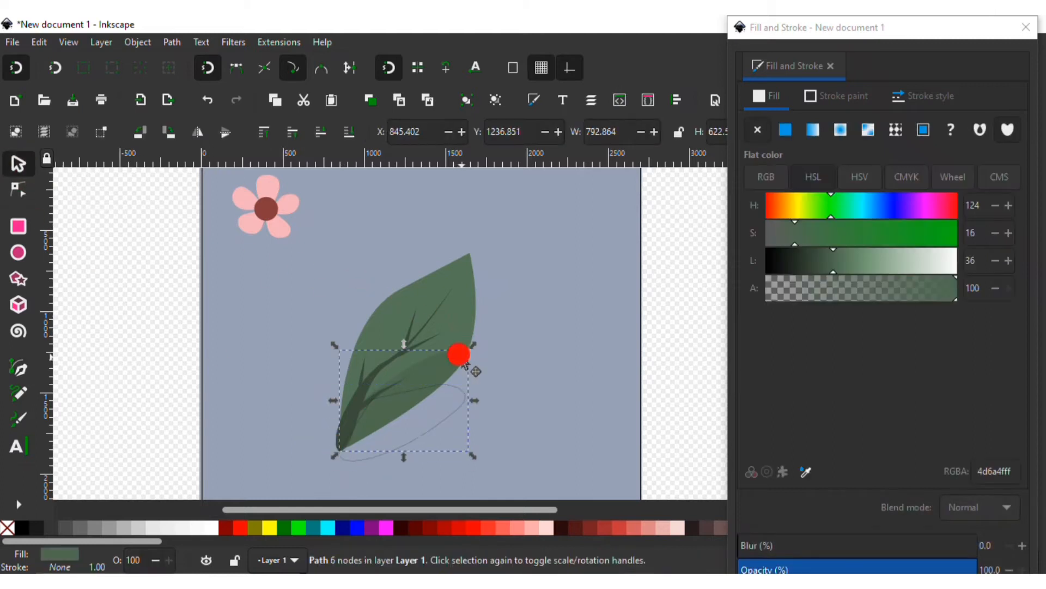
left_click(458, 403, "shift")
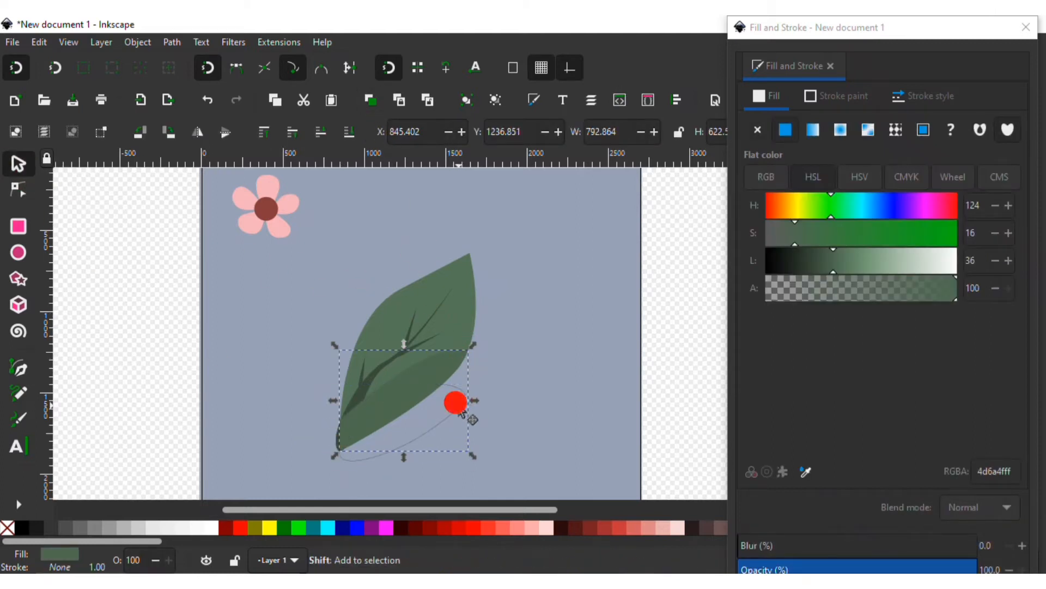
left_click(171, 42)
left_click(207, 151)
Fill the new darker shading with flat green at lightness 30 and saturation 18, then lower it
left_click(786, 130)
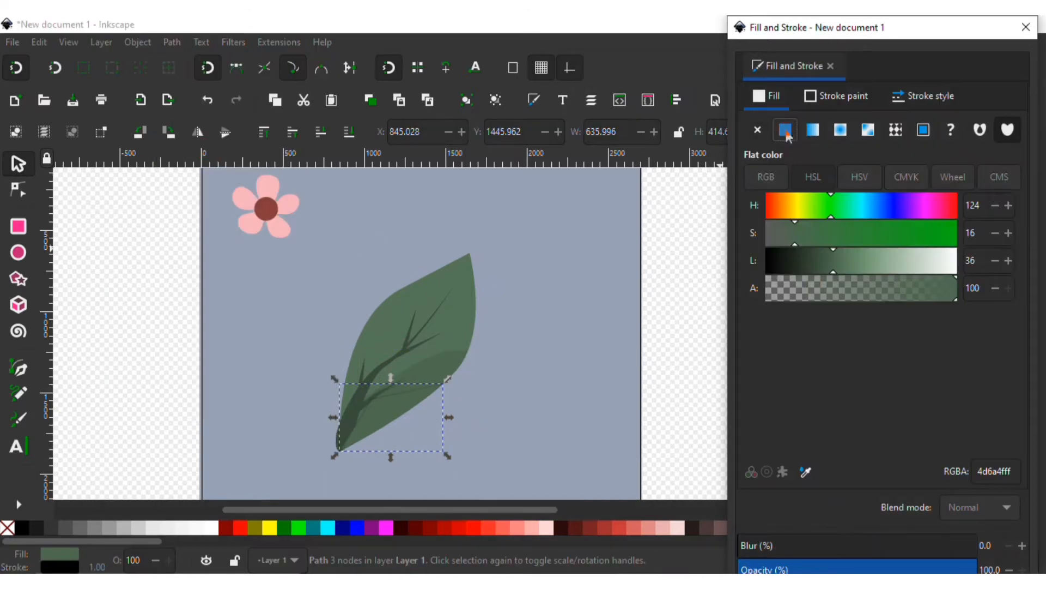
left_click_drag(832, 269, 828, 255)
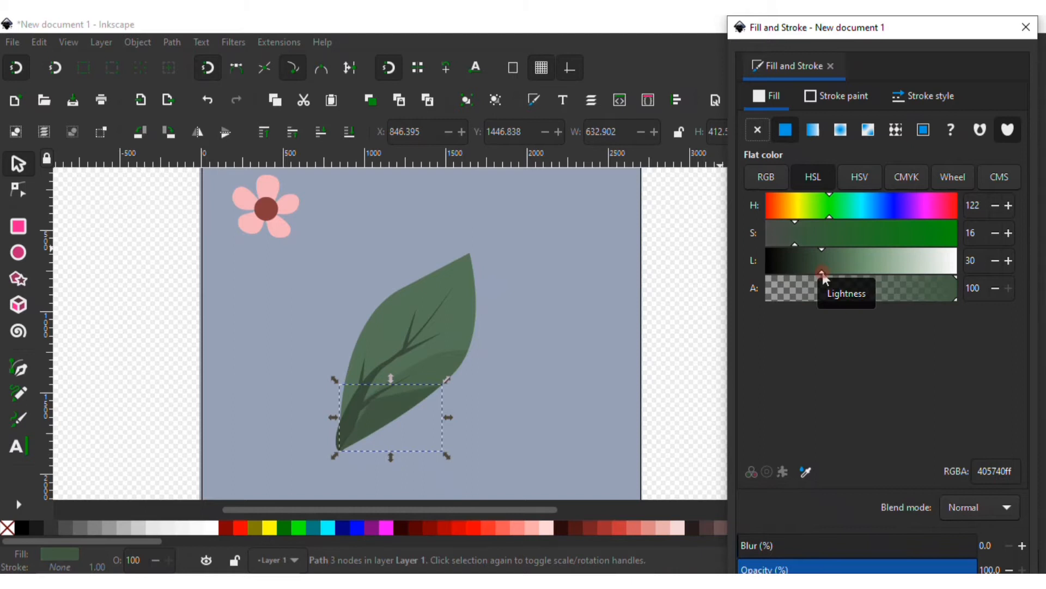
left_click(801, 241)
left_click_drag(804, 244, 800, 244)
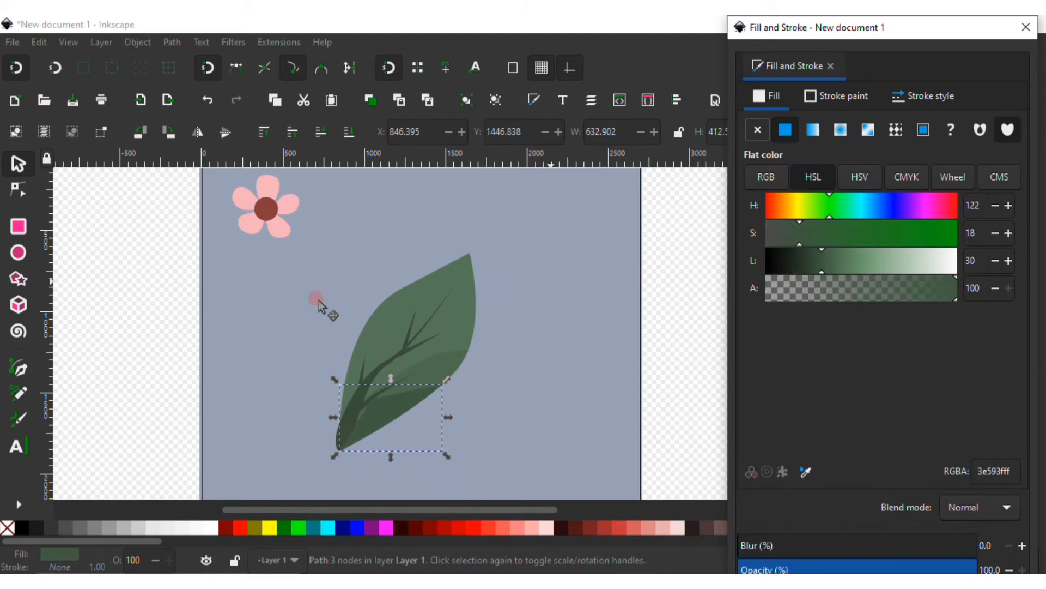
left_click(285, 130)
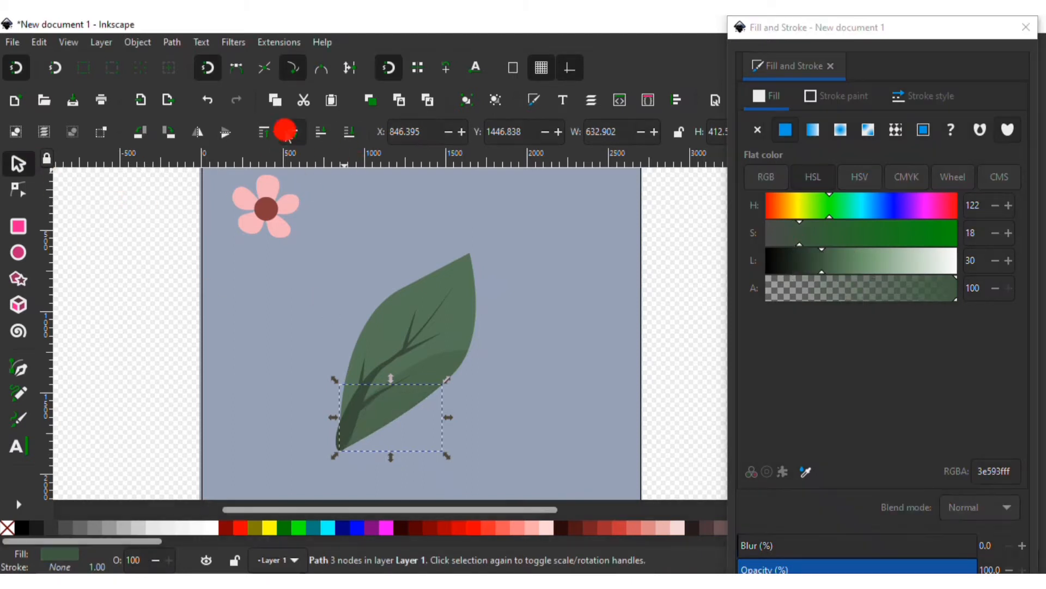
Make a node of the darker shading shape smooth and drag its handle to curve the edge
left_click(27, 189)
scroll(379, 431, "up", 2)
left_click_drag(366, 351, 475, 305)
left_click(274, 132)
left_click_drag(344, 389, 314, 388)
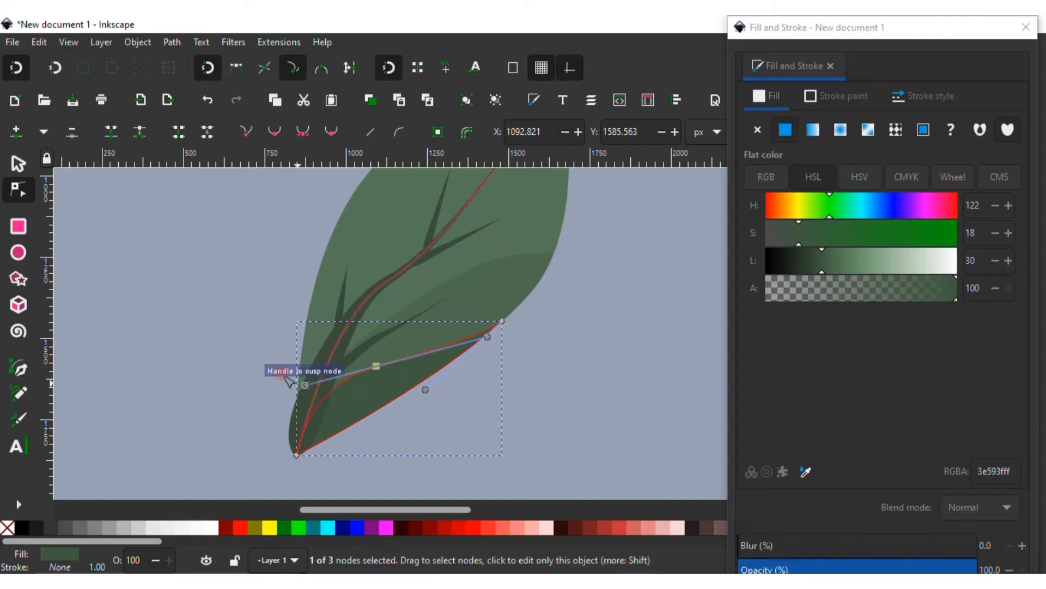
key("s")
Draw a short pencil stroke about 360 px long near the leaf's upper side veins
left_click(173, 257)
scroll(503, 339, "down", 4)
scroll(503, 327, "up", 2)
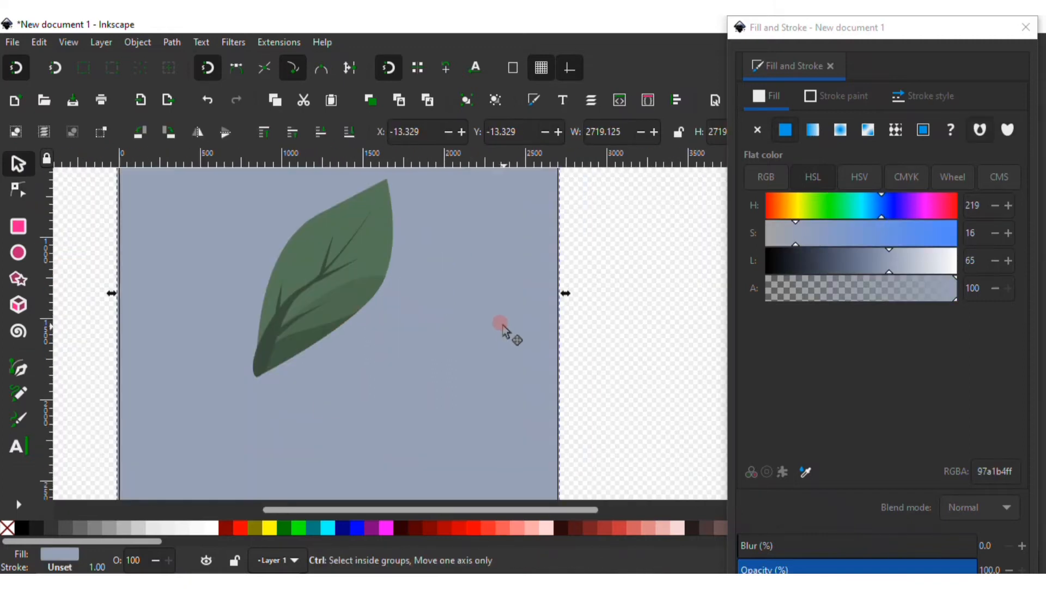
scroll(491, 316, "down", 1)
scroll(416, 302, "up", 2)
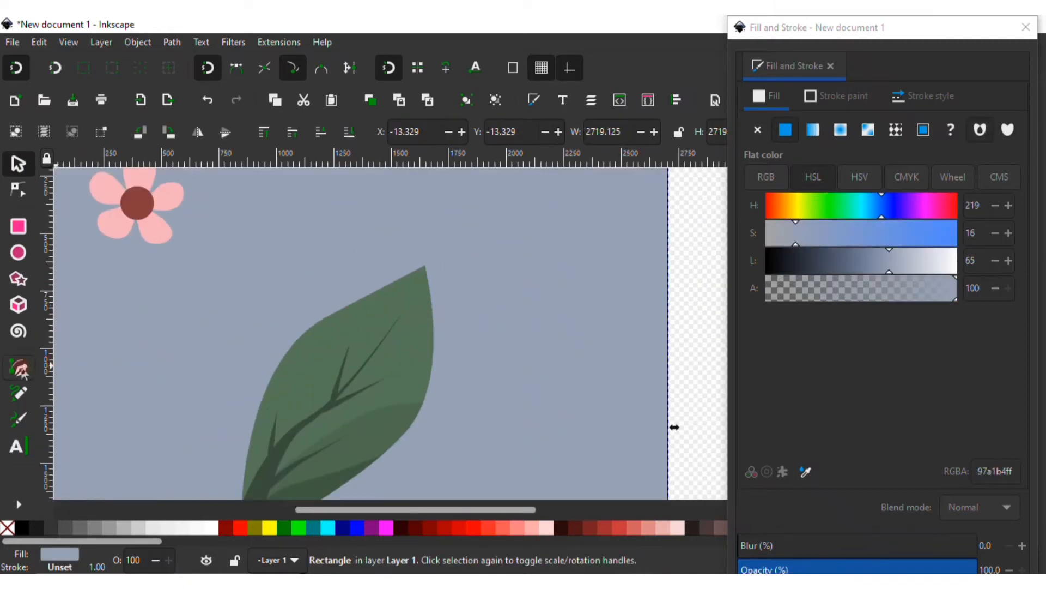
left_click(18, 392)
mouse_move(333, 331)
left_mouse_down()
mouse_move(295, 373)
mouse_move(352, 356)
mouse_move(371, 322)
left_mouse_up()
left_click(18, 189)
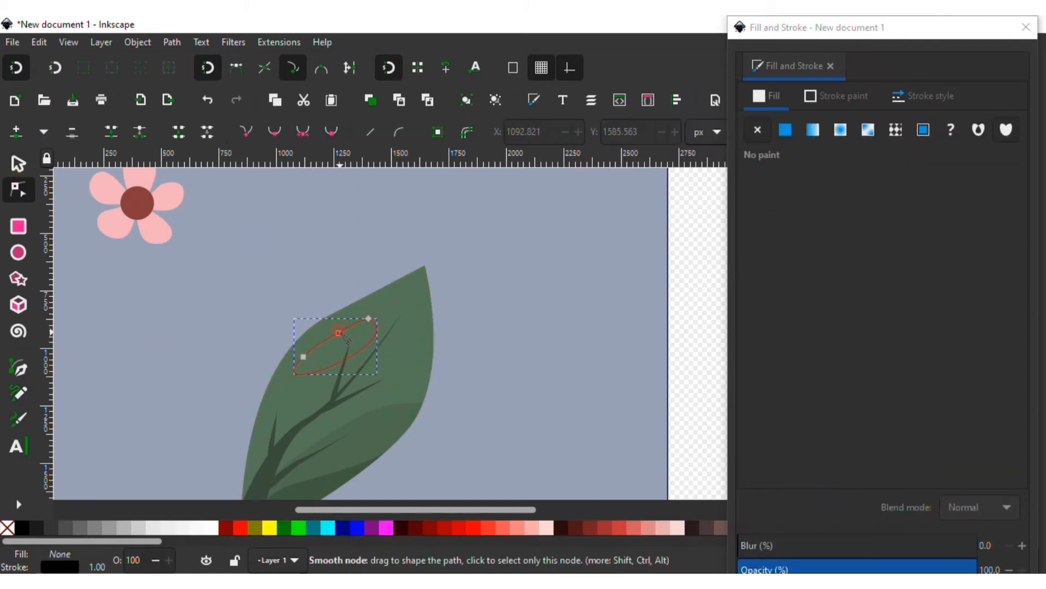
key("s")
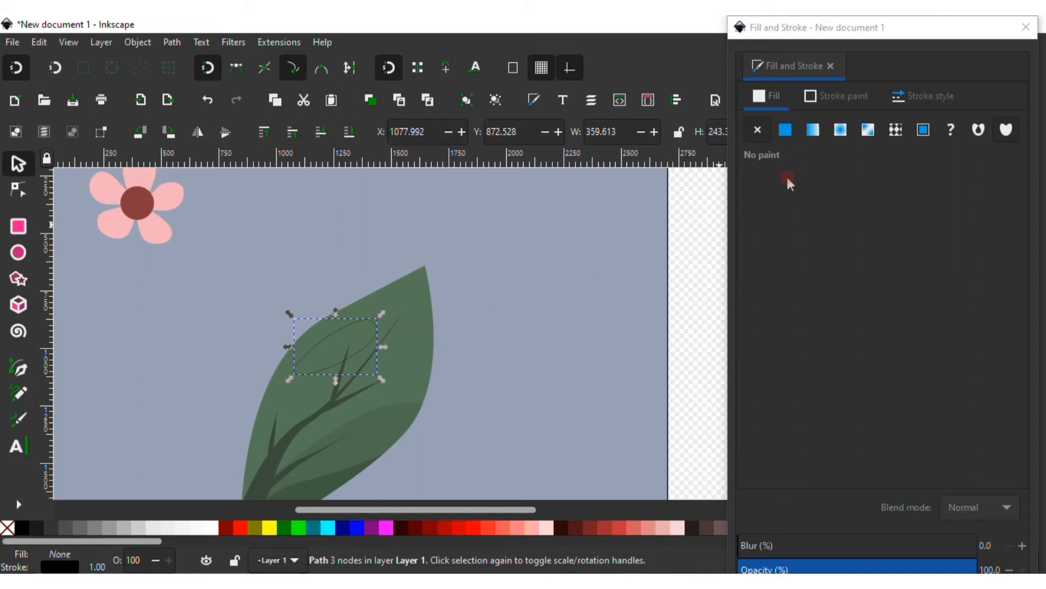
Give the pencil highlight shape a light green fill with no stroke and lower it one step
left_click(786, 129)
left_click(806, 472)
left_click(411, 362)
left_click_drag(842, 260, 874, 262)
left_click(837, 96)
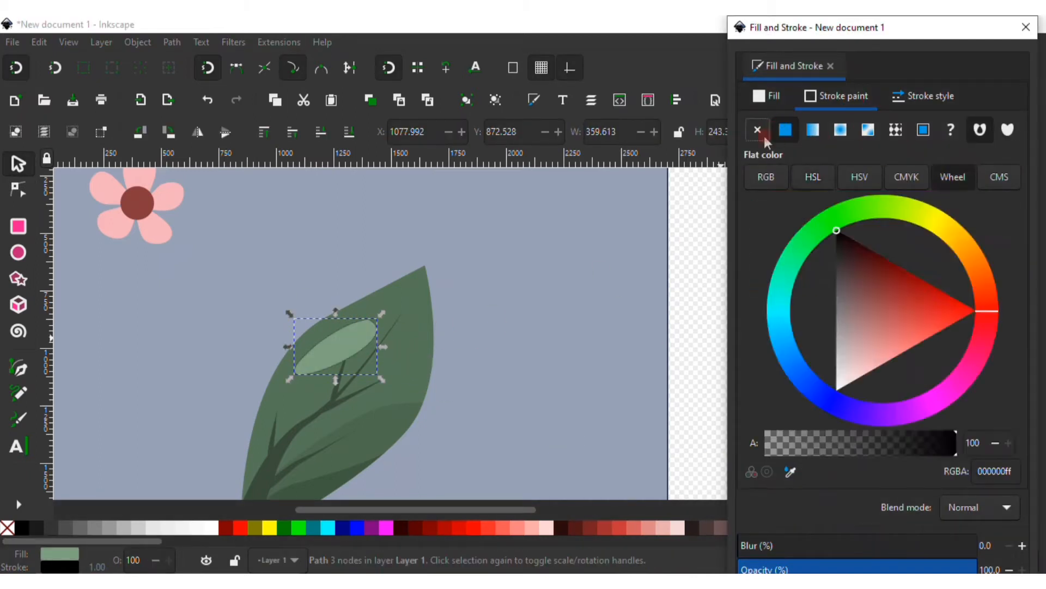
left_click(762, 135)
left_click(320, 131)
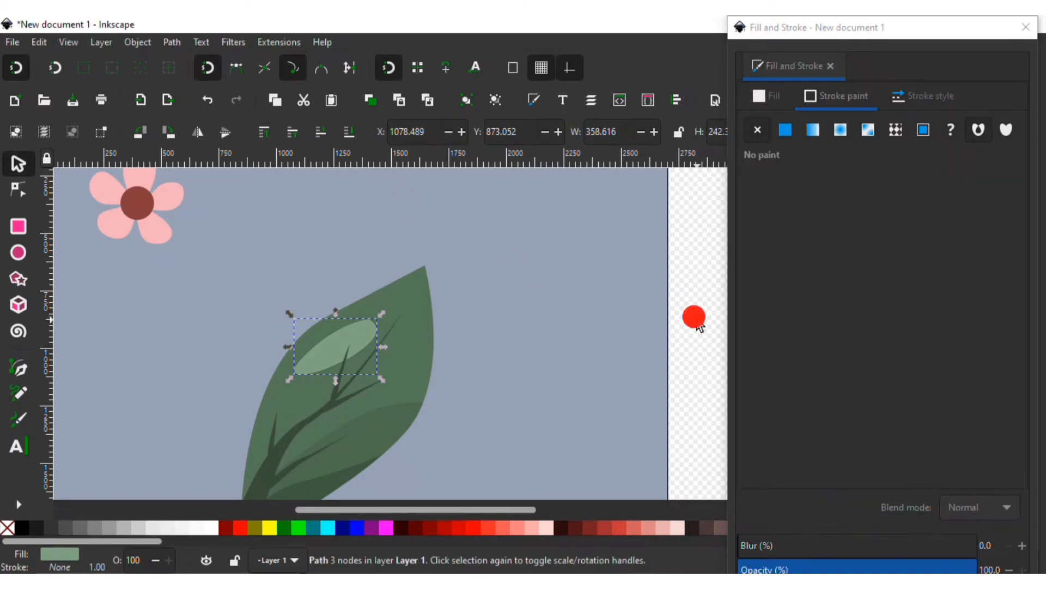
left_click(697, 322)
Group all the leaf parts and scale the leaf group down to about 428 px wide beside the flower
scroll(364, 381, "down", 3)
scroll(364, 381, "up", 1)
left_click_drag(543, 325, 250, 490)
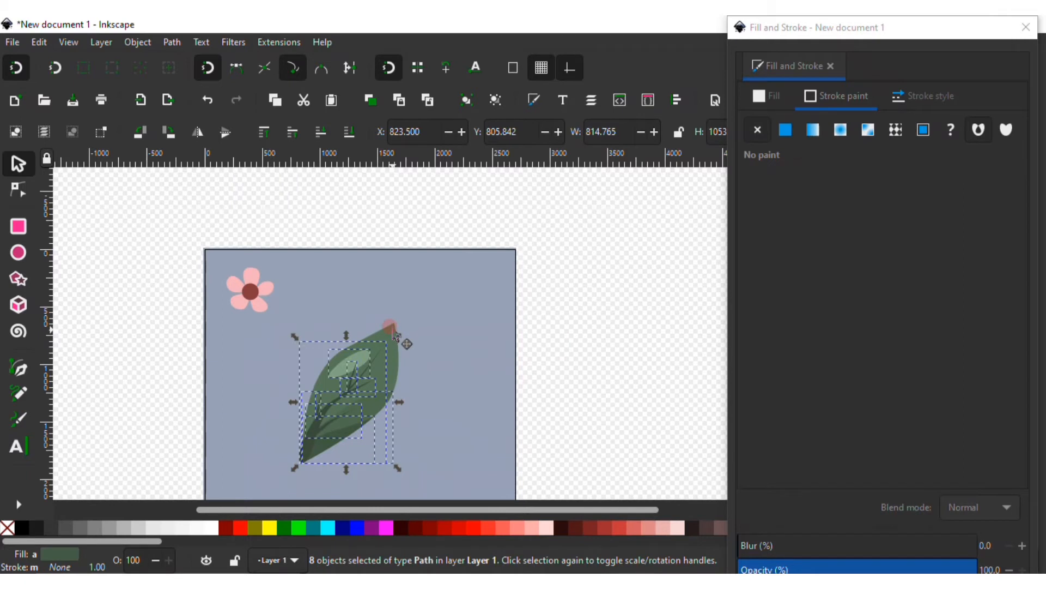
left_click(466, 100)
scroll(415, 327, "down", 3)
left_click_drag(403, 413, 337, 297)
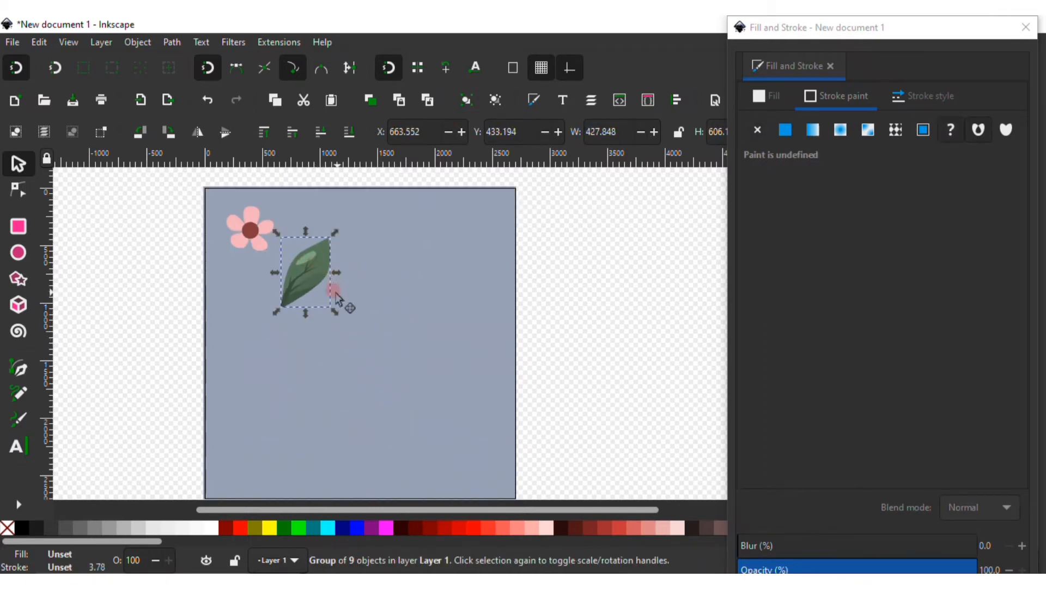
Duplicate the leaf group, flip the copy horizontally, and place it smaller, about 268 px wide, at the upper right
scroll(395, 264, "down", 3)
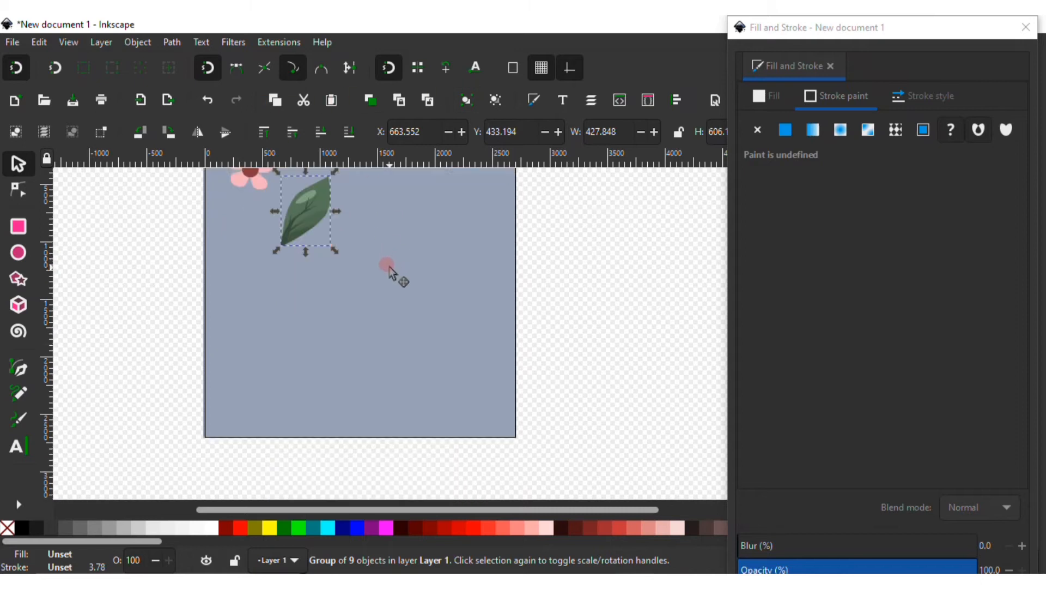
key("ctrl+d")
left_click_drag(341, 206, 306, 326)
left_click(200, 132)
scroll(310, 329, "up", 3)
left_click_drag(330, 383, 380, 247)
left_click_drag(394, 289, 372, 217)
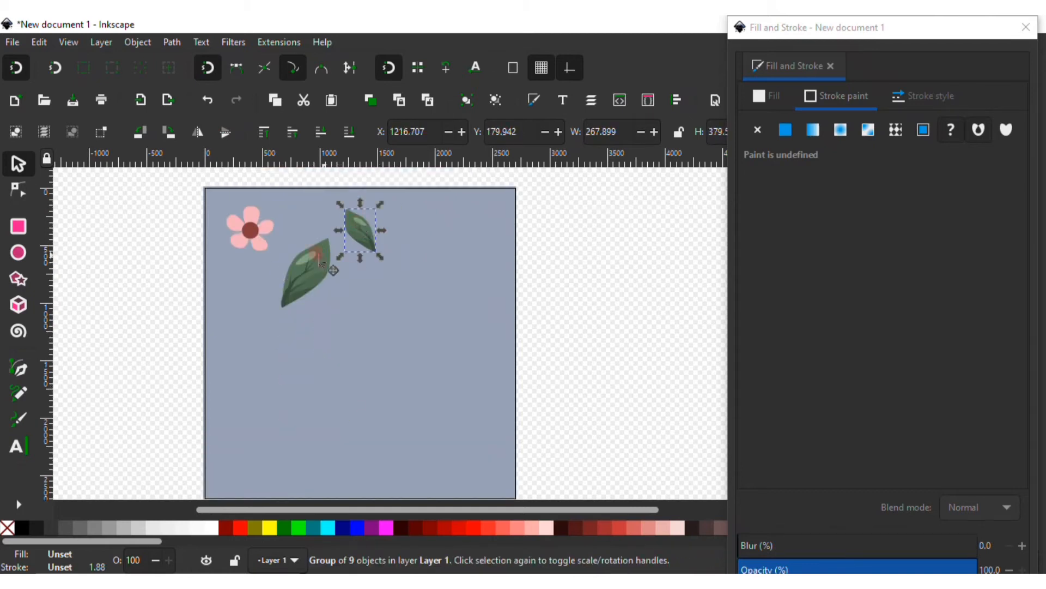
left_click(537, 312)
scroll(313, 316, "down", 2)
scroll(305, 312, "up", 2)
scroll(260, 285, "up", 1)
scroll(260, 288, "up", 3)
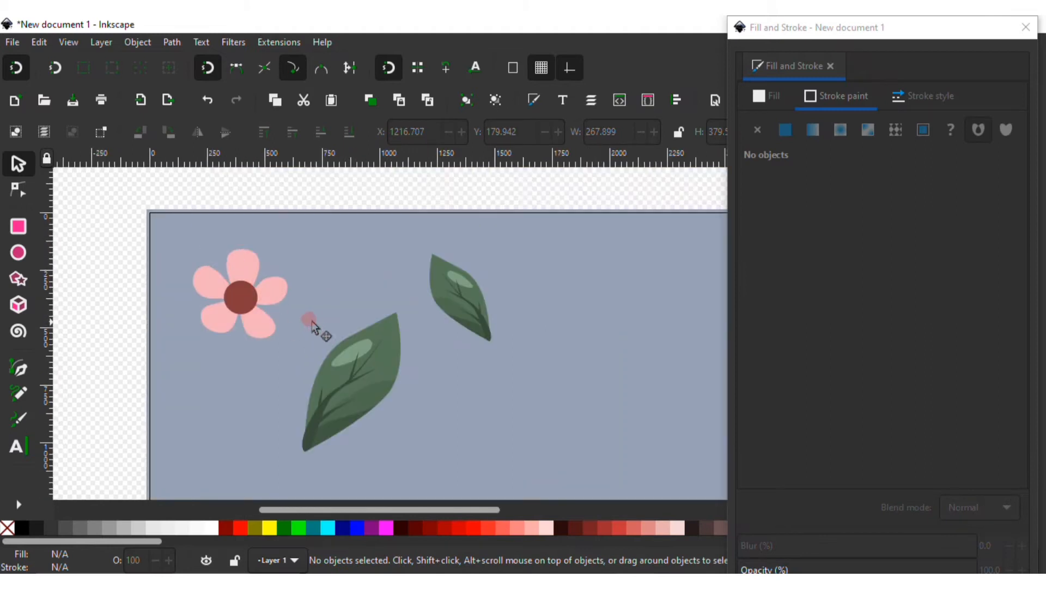
left_click(273, 306)
left_click(345, 259)
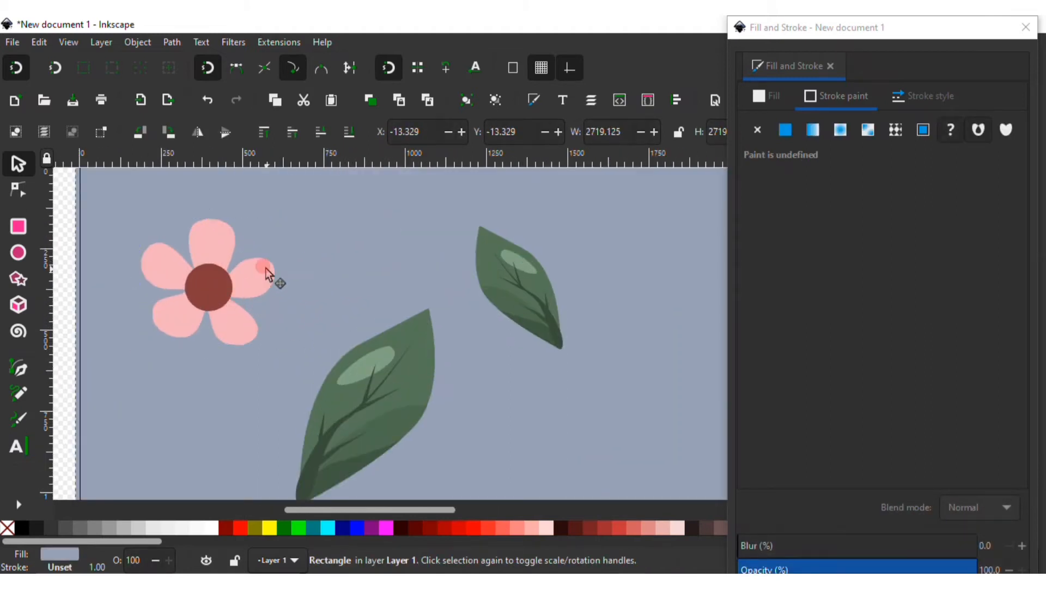
scroll(284, 272, "up", 2)
left_click(446, 324)
left_click(507, 266)
left_click(416, 312, "ctrl")
left_click(357, 135)
left_click(519, 282)
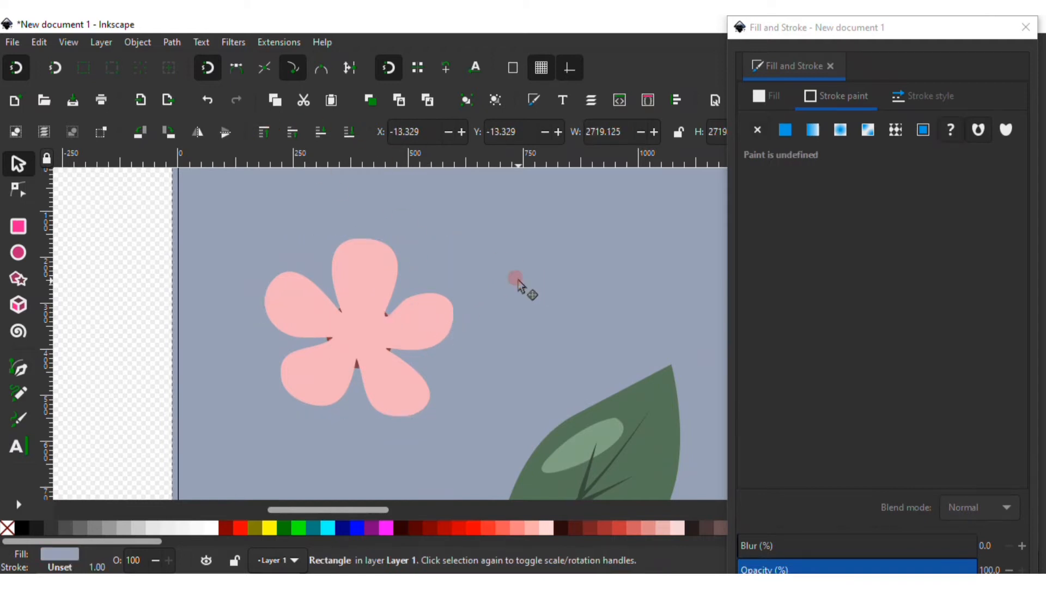
Draw a closed pen shape covering the upper-left part of the flower petals
scroll(476, 296, "up", 2)
scroll(436, 327, "down", 1)
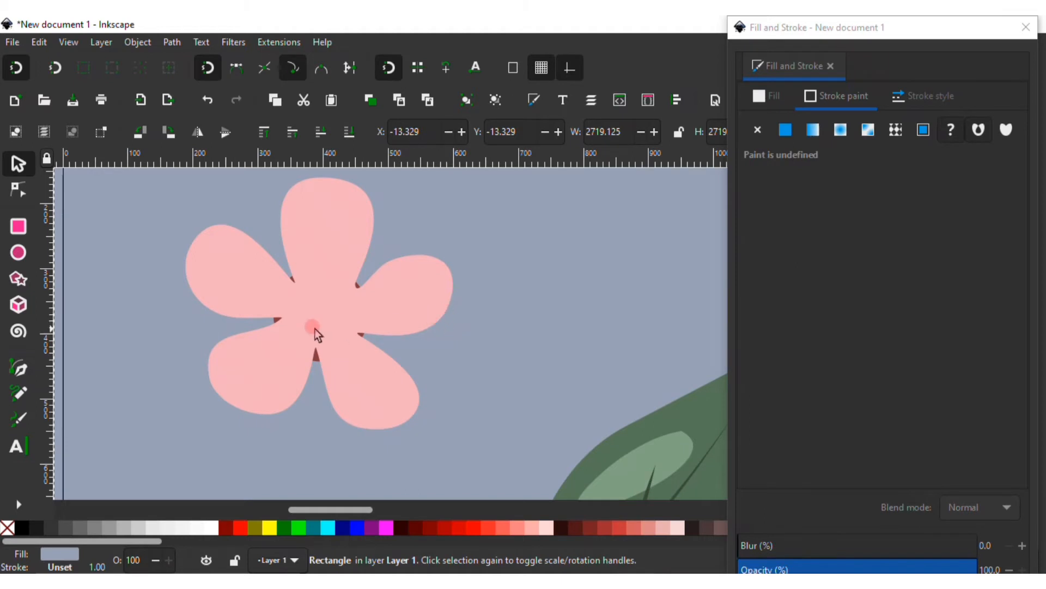
left_click(26, 364)
left_click(215, 221)
left_click(279, 303)
left_click_drag(403, 357, 414, 362)
left_click_drag(454, 413, 448, 421)
left_click_drag(375, 458, 280, 467)
left_click_drag(182, 451, 150, 415)
left_click_drag(120, 338, 116, 268)
left_click_drag(123, 236, 156, 219)
left_click(216, 222)
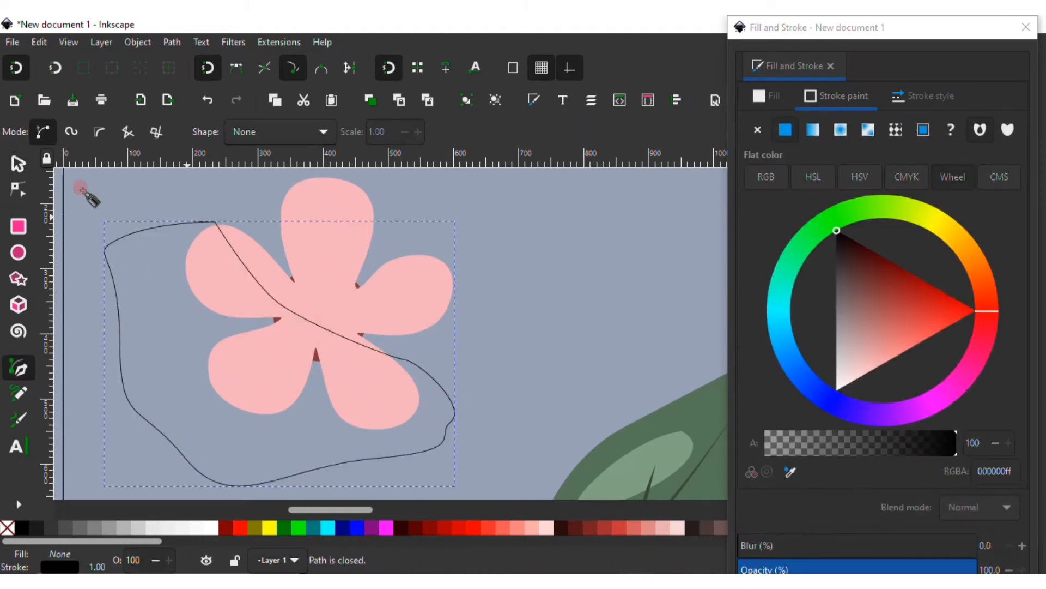
Try to intersect the drawn shape with the flower petals
left_click(18, 163)
left_click(334, 227)
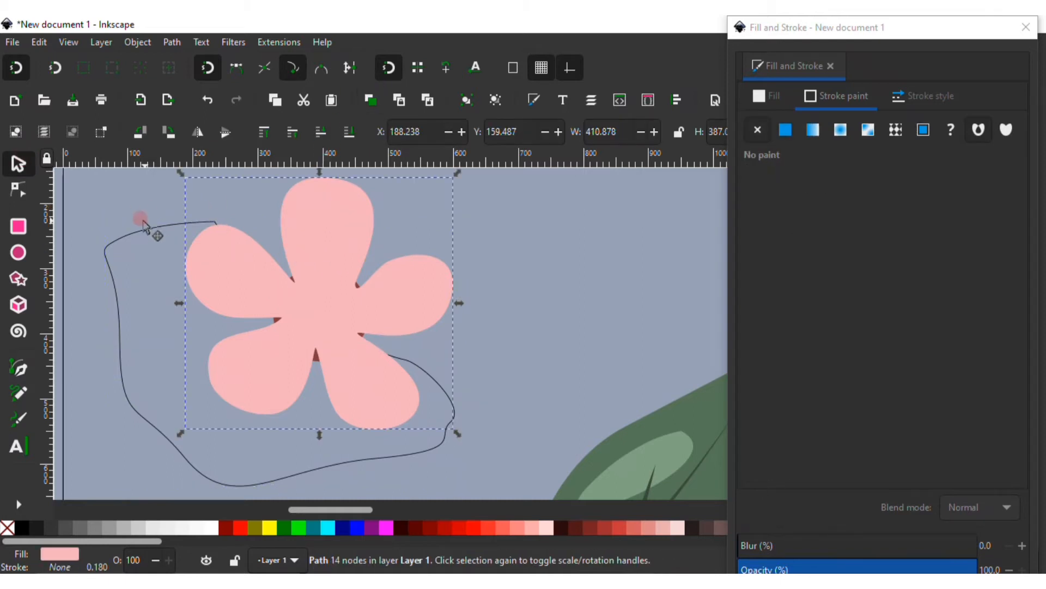
left_click(143, 240, "shift")
left_click(154, 226, "shift")
left_click(171, 42)
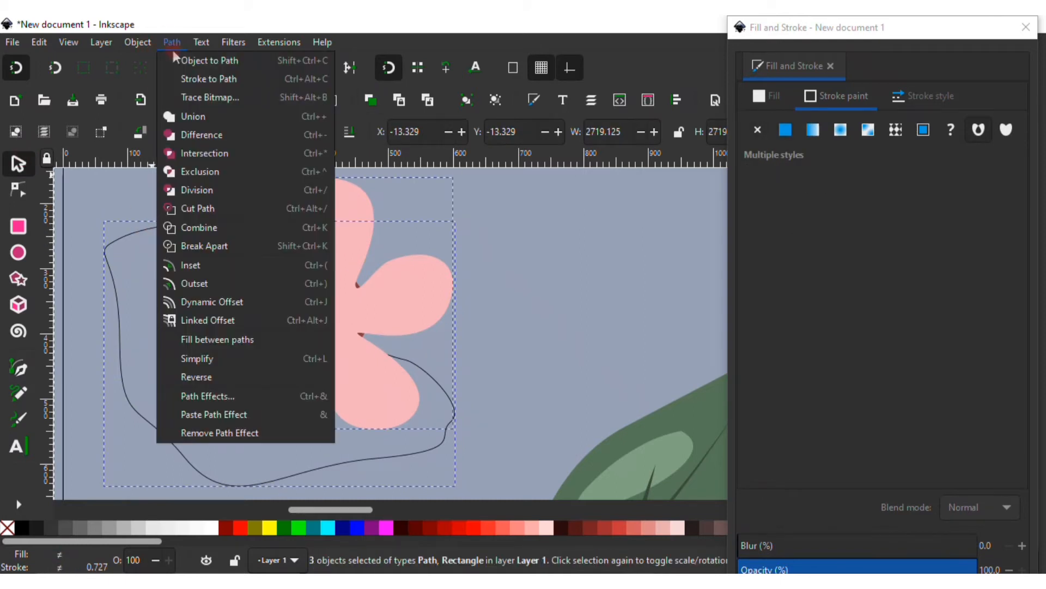
left_click(214, 152)
left_click(208, 100)
left_click(327, 250)
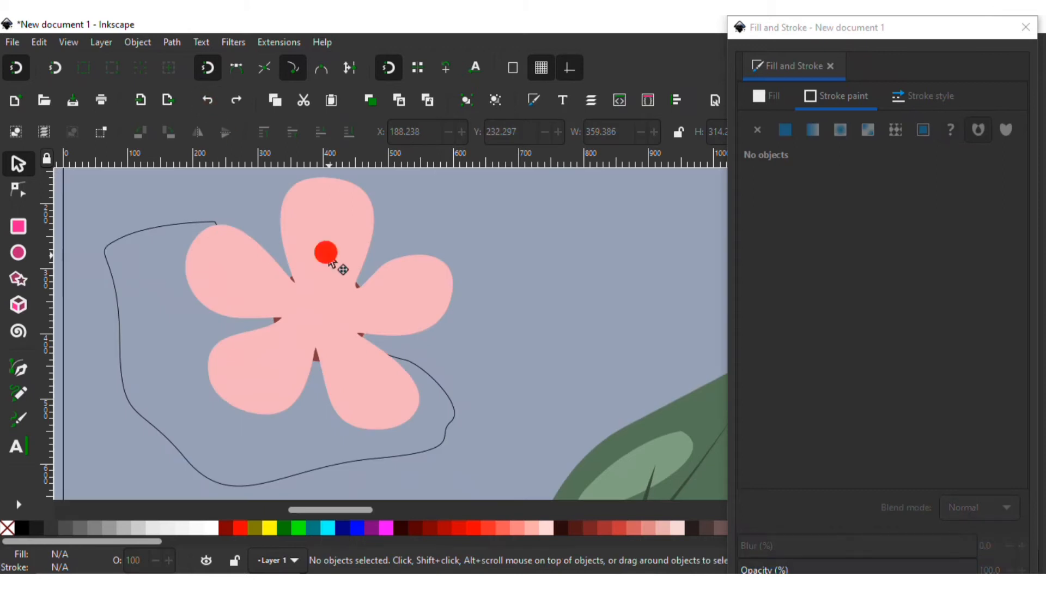
Select the drawn shape with the petals and intersect them to make a petal shading shape
left_click(165, 224, "shift")
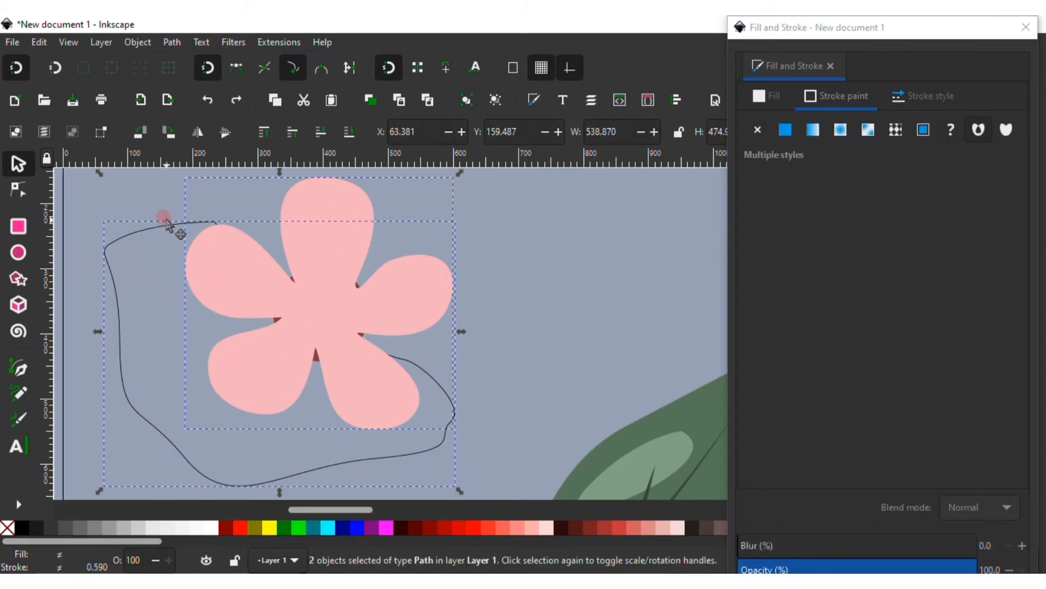
left_click(172, 42)
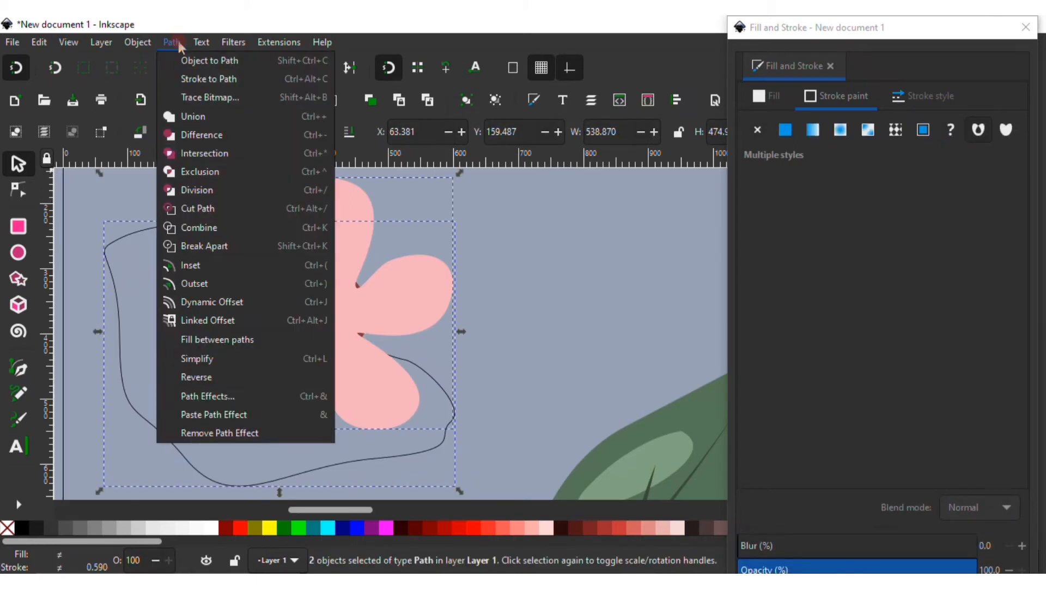
left_click(203, 155)
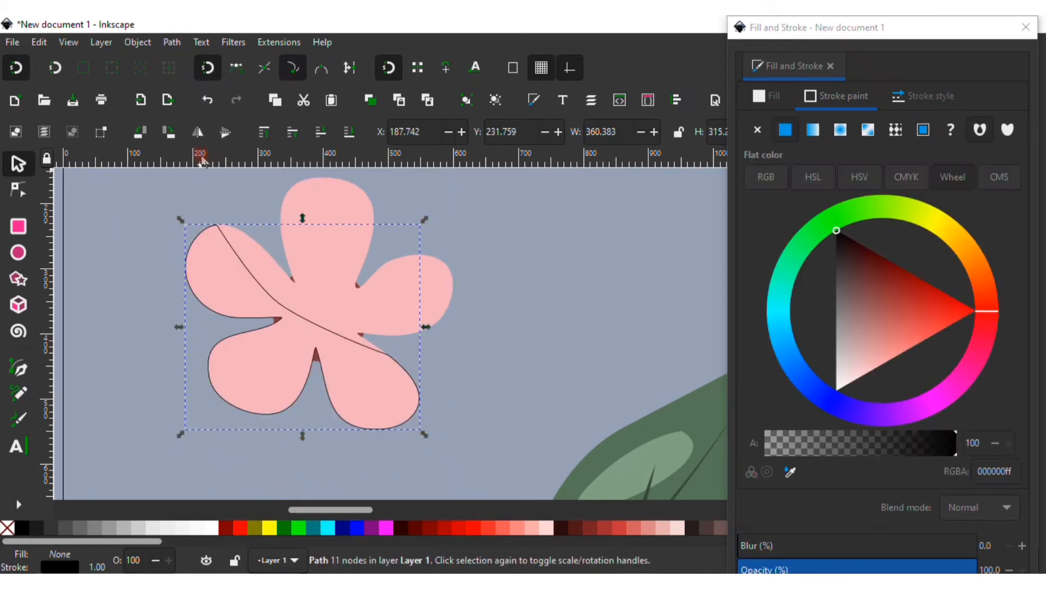
Remove the petal shading's stroke and fill it with flat pink at hue 352, saturation 75, lightness 79
left_click(755, 130)
left_click(769, 96)
left_click(785, 129)
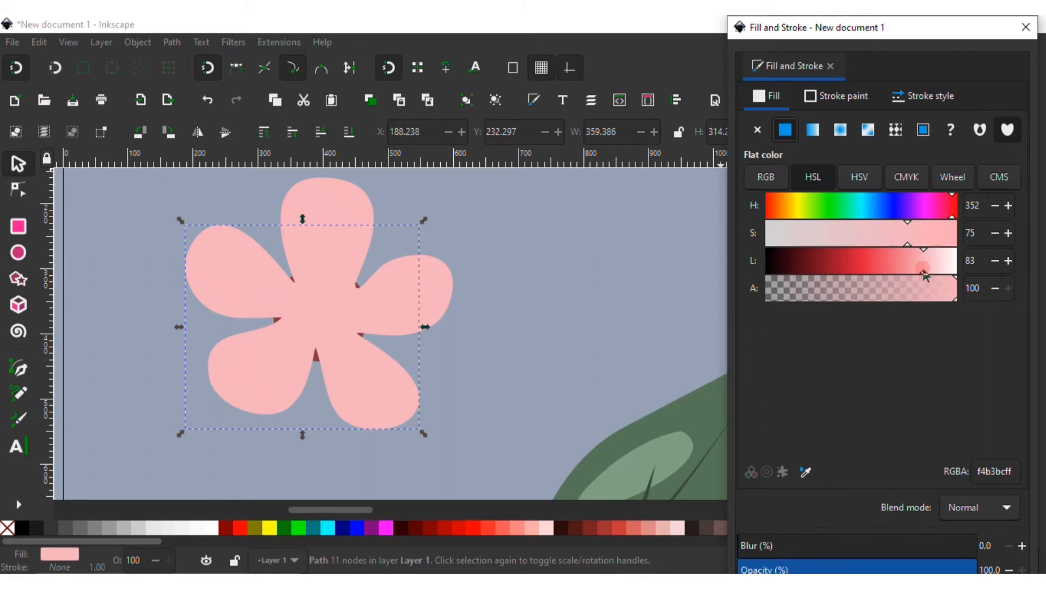
left_click(922, 274)
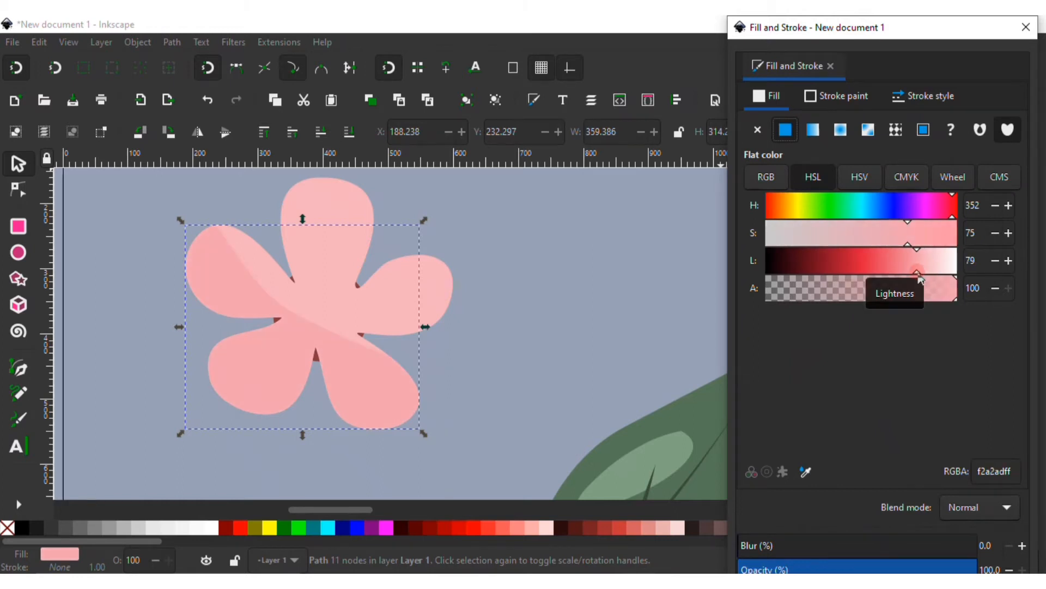
left_click_drag(921, 280, 927, 280)
left_click(89, 210)
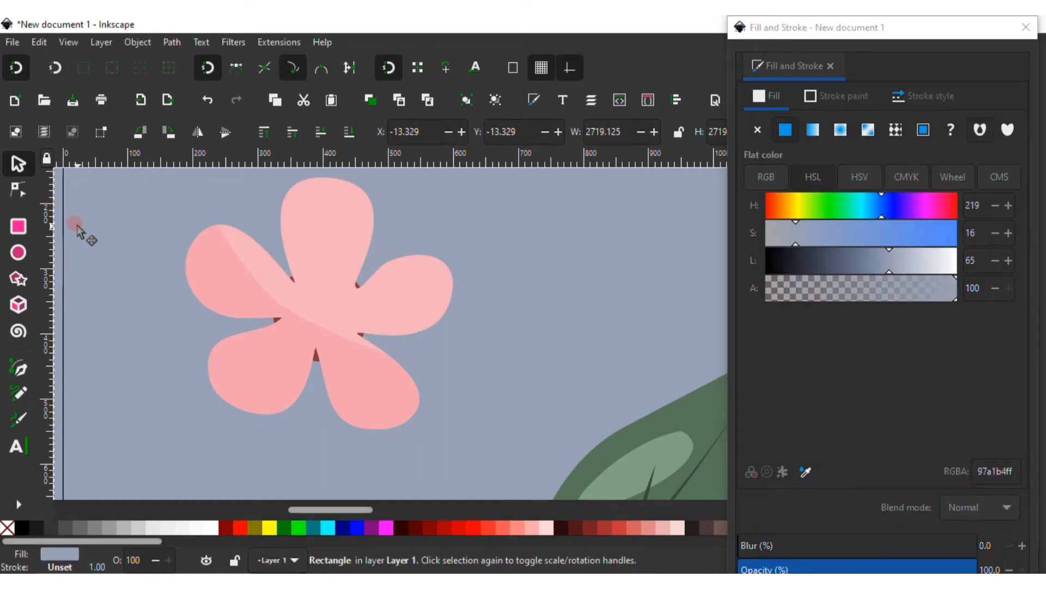
Group the petal shading together with the flower petals
left_click(255, 277)
left_click(340, 198, "shift")
left_click(466, 99)
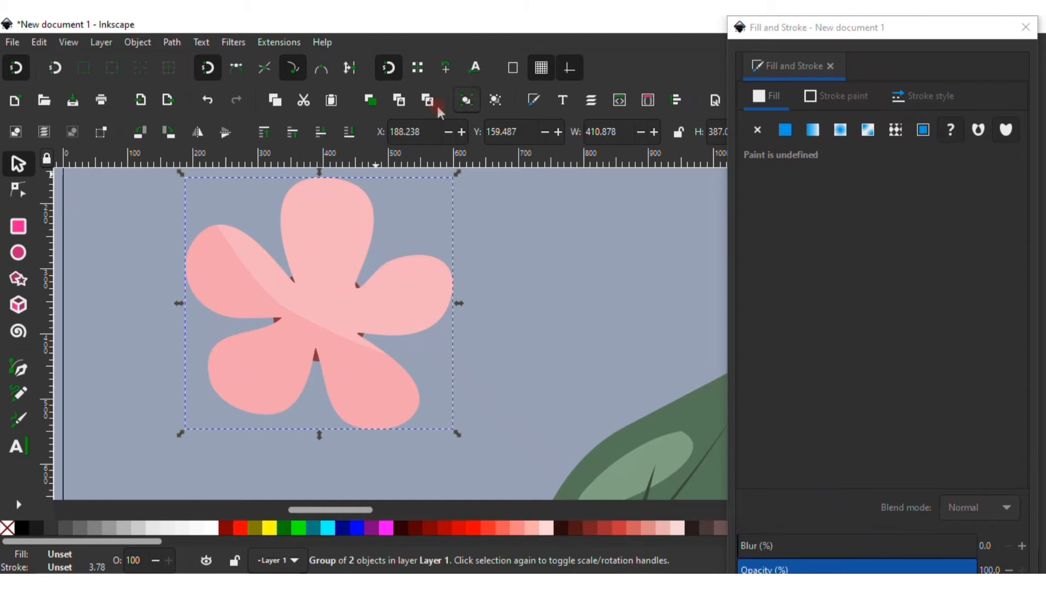
left_click(336, 136)
Draw a closed pen shape over the lower part of the flower centre and intersect it with the centre circle
left_click(354, 281)
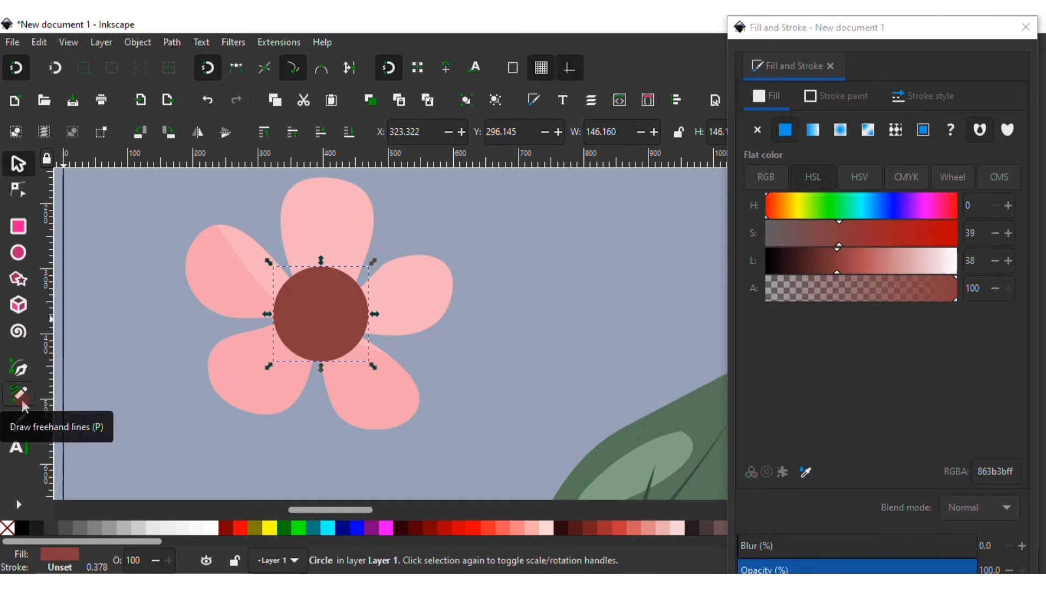
left_click(18, 368)
left_click(274, 278)
left_click_drag(285, 309, 320, 330)
left_click(388, 355)
left_click(256, 421)
left_click(228, 332)
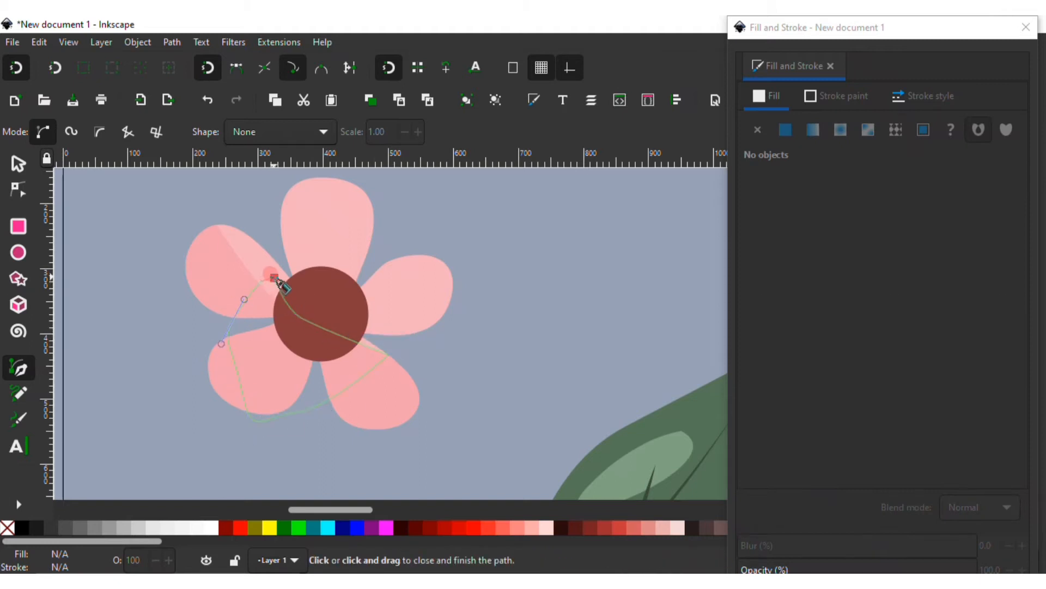
left_click(274, 278)
left_click(18, 164)
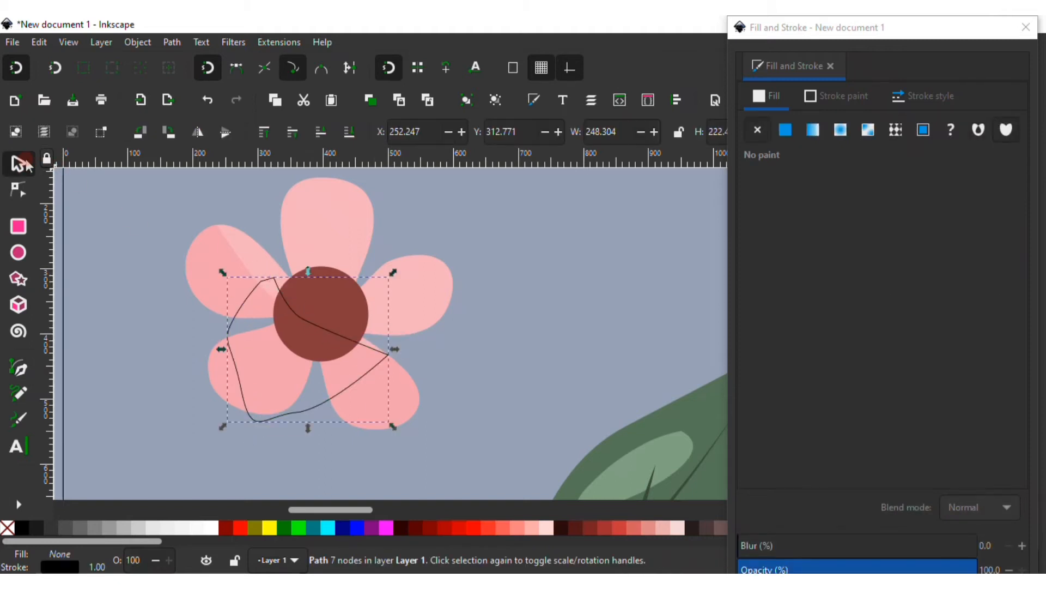
left_click(327, 275)
left_click(243, 289, "shift")
left_click(169, 43)
left_click(218, 152)
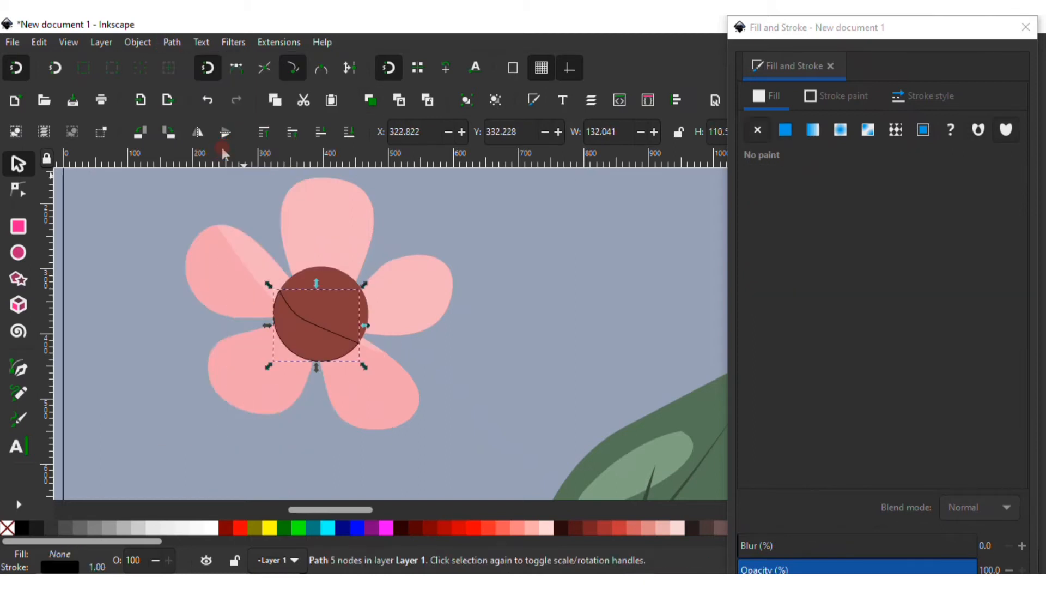
Remove the centre shading's stroke and fill it with dark red at hue 0, saturation 39, lightness 32
left_click(842, 102)
left_click(757, 130)
left_click(767, 95)
left_click(785, 130)
left_click_drag(835, 269, 829, 275)
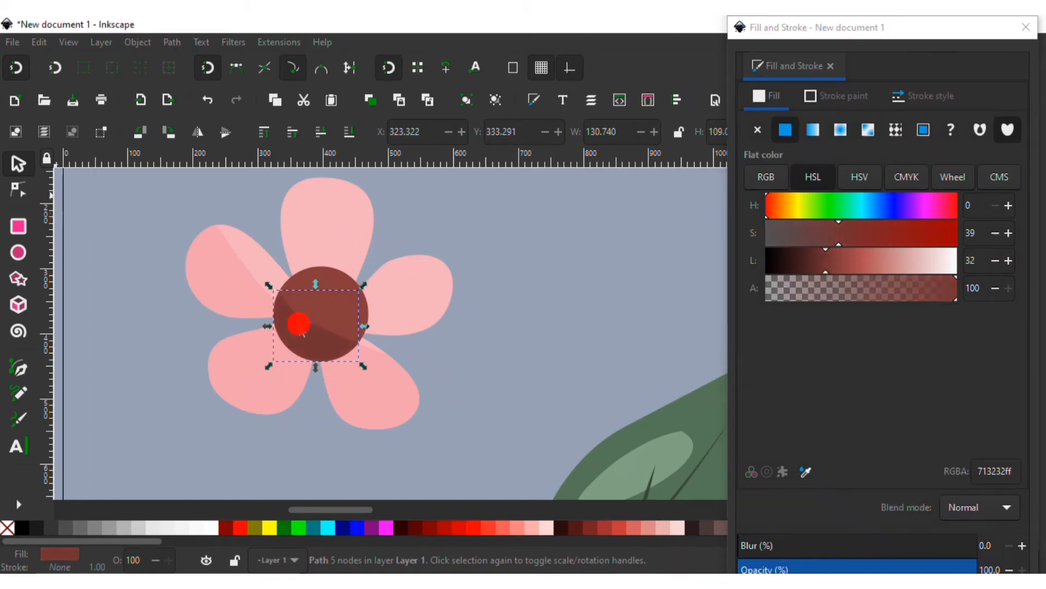
Drag the centre shading's node handles to curve its dividing edge
key("n")
left_click_drag(304, 321, 323, 330)
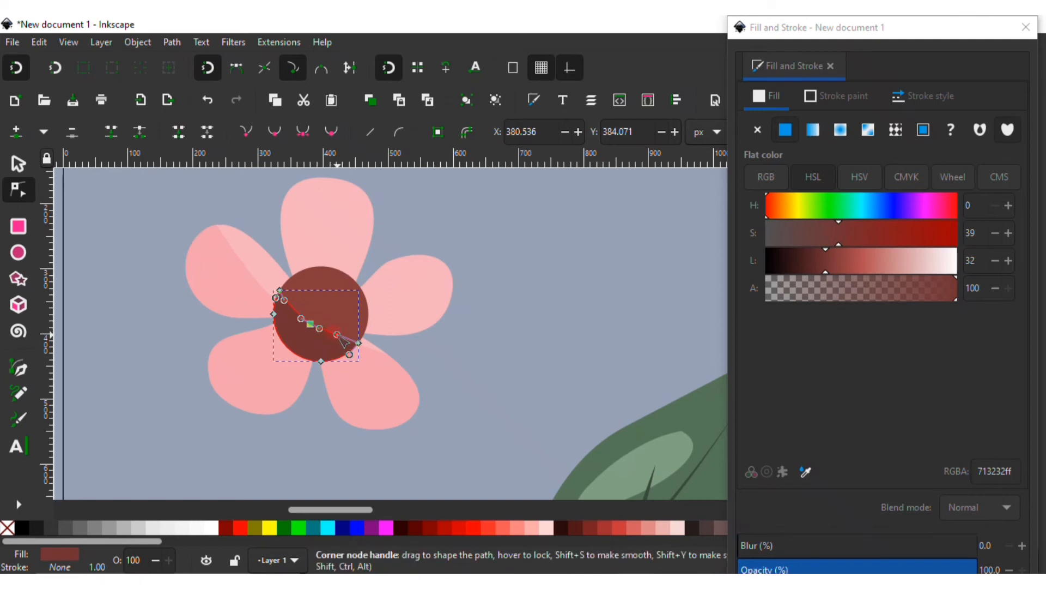
mouse_move(344, 340)
left_mouse_down()
mouse_move(361, 344)
mouse_move(336, 333)
left_mouse_up()
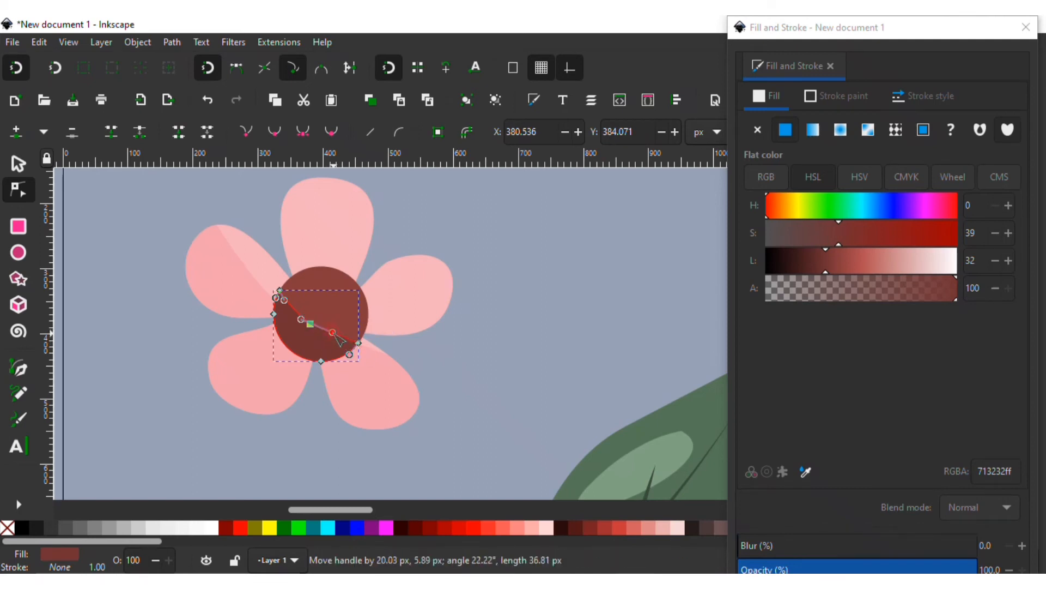
left_click(300, 315)
left_click(19, 163)
left_click(144, 321)
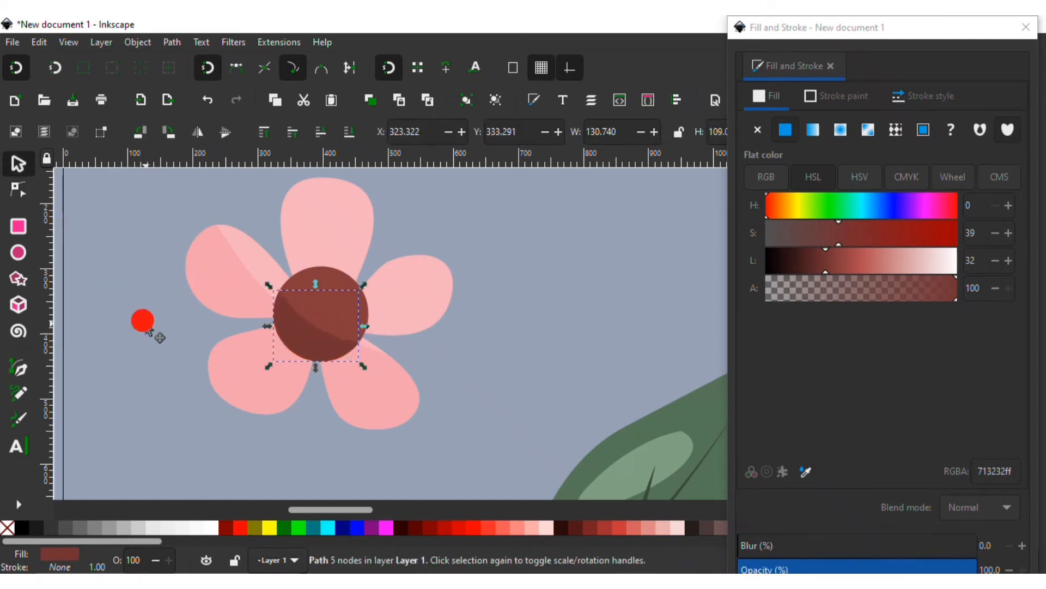
Edit the petal shading's nodes, dragging handles to curve its edge across the petals
scroll(146, 323, "down", 3)
scroll(145, 322, "down", 2)
scroll(145, 323, "up", 2)
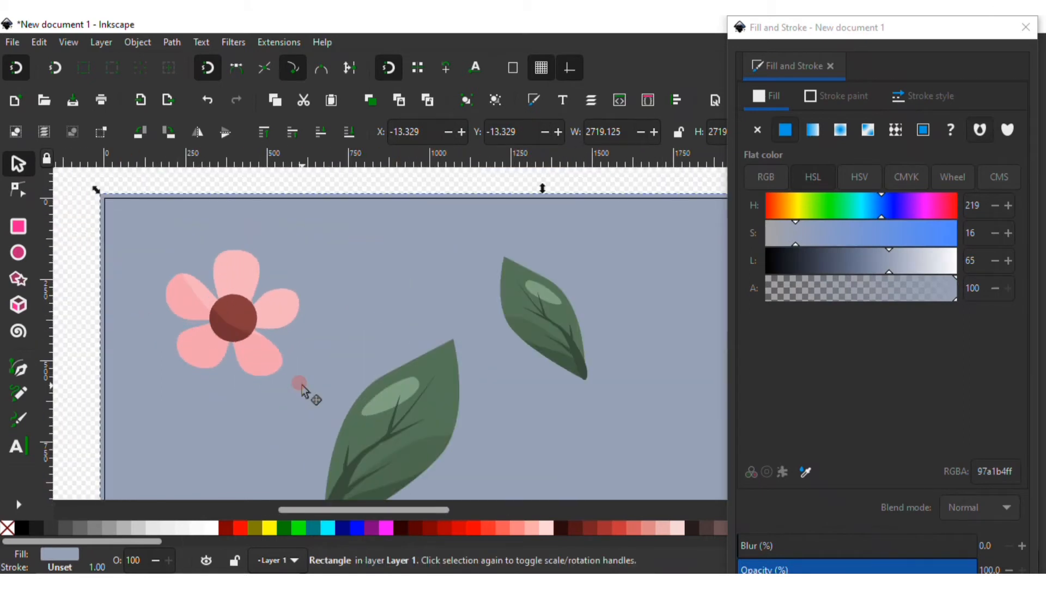
scroll(302, 389, "up", 2)
left_click(257, 348)
left_click(18, 189)
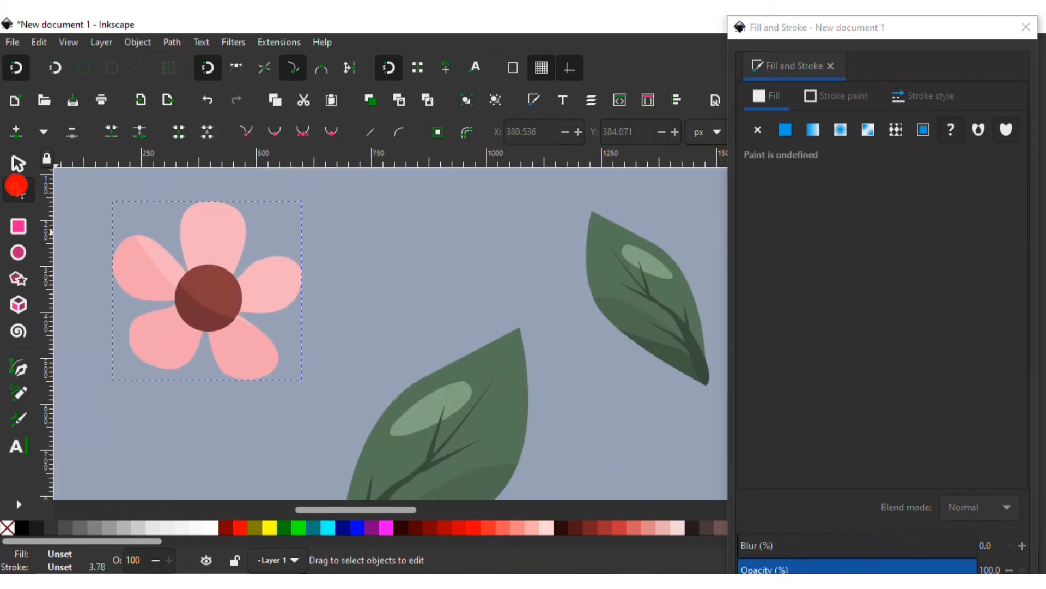
left_click(136, 266)
left_click_drag(179, 290, 194, 279)
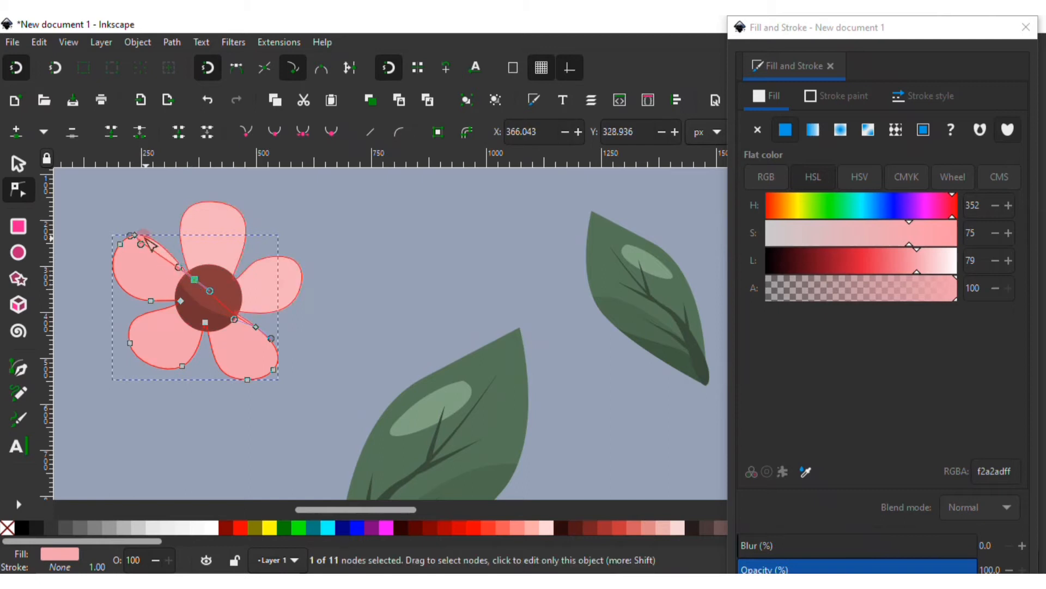
left_click_drag(140, 242, 167, 267)
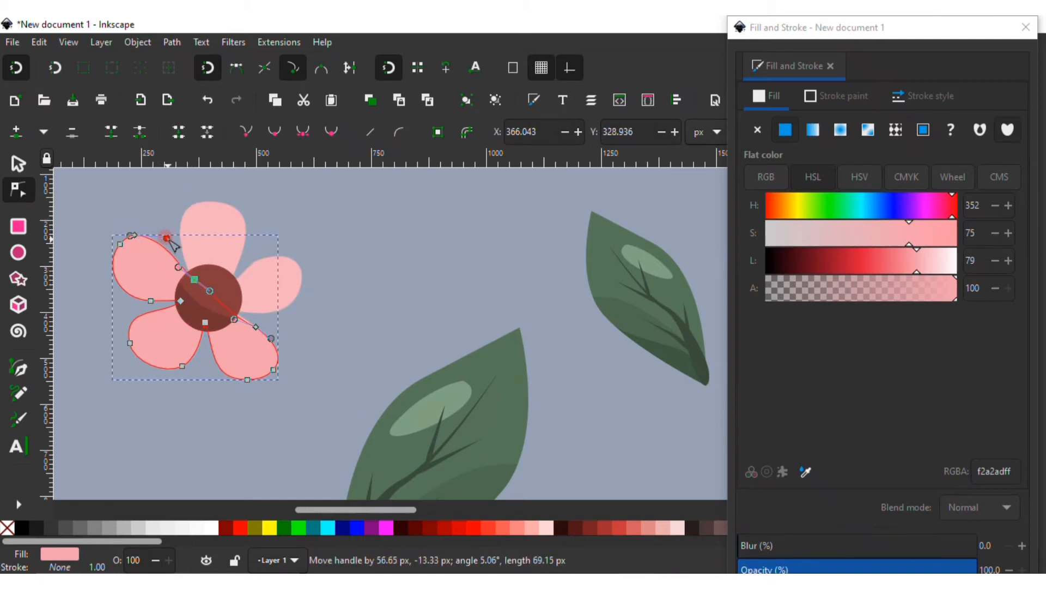
left_click_drag(234, 319, 235, 317)
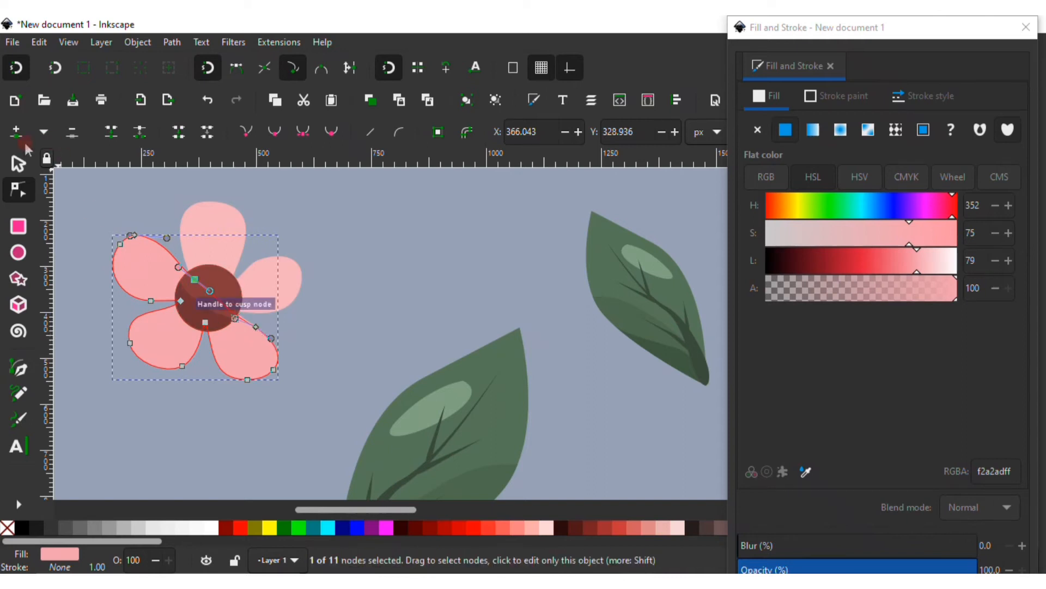
left_click(18, 163)
left_click(331, 309)
scroll(331, 309, "down", 6)
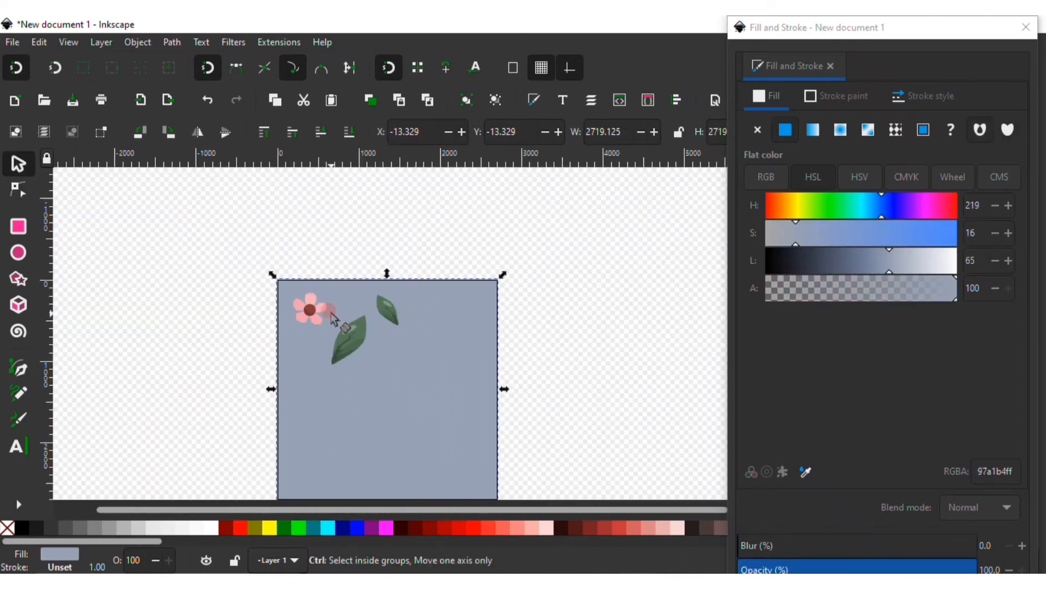
Ungroup the pink petals and delete the darker petal shading path
scroll(334, 319, "up", 5)
scroll(273, 321, "down", 3)
scroll(321, 354, "up", 6)
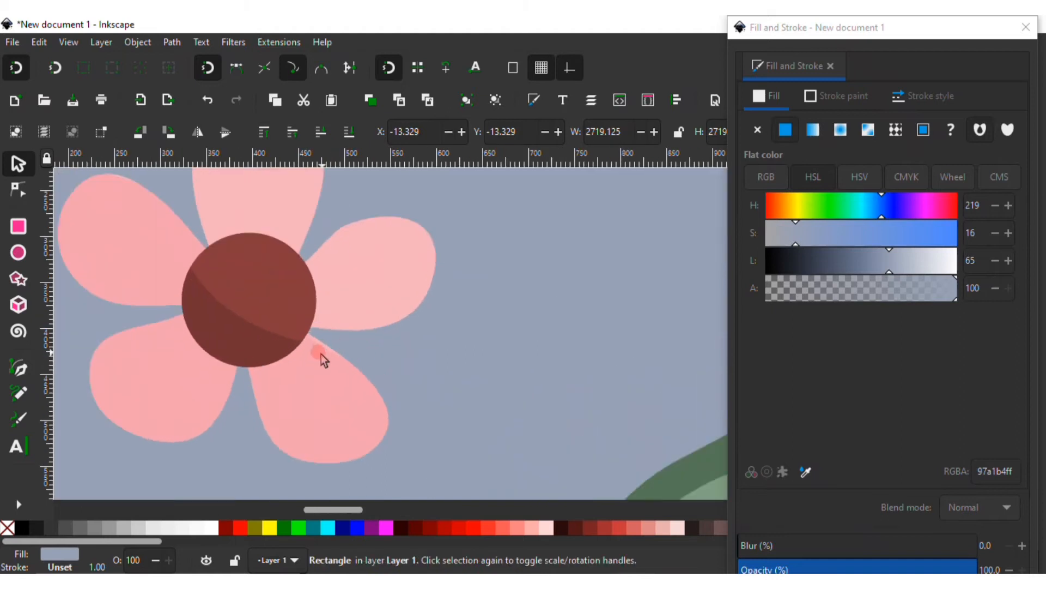
left_click(316, 378)
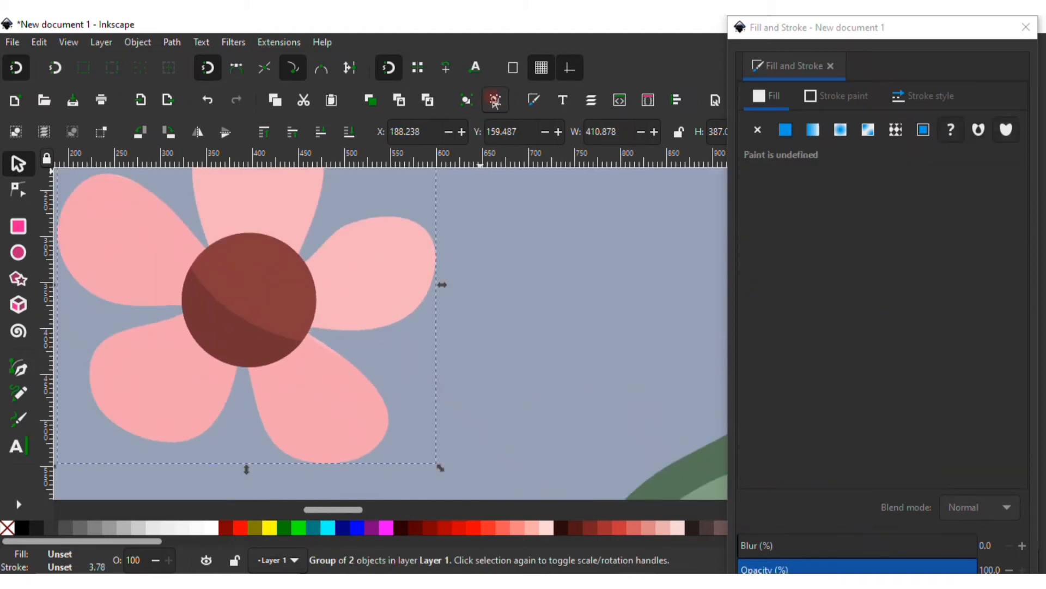
left_click(491, 102)
left_click(328, 420)
left_click(411, 409)
left_click(334, 394)
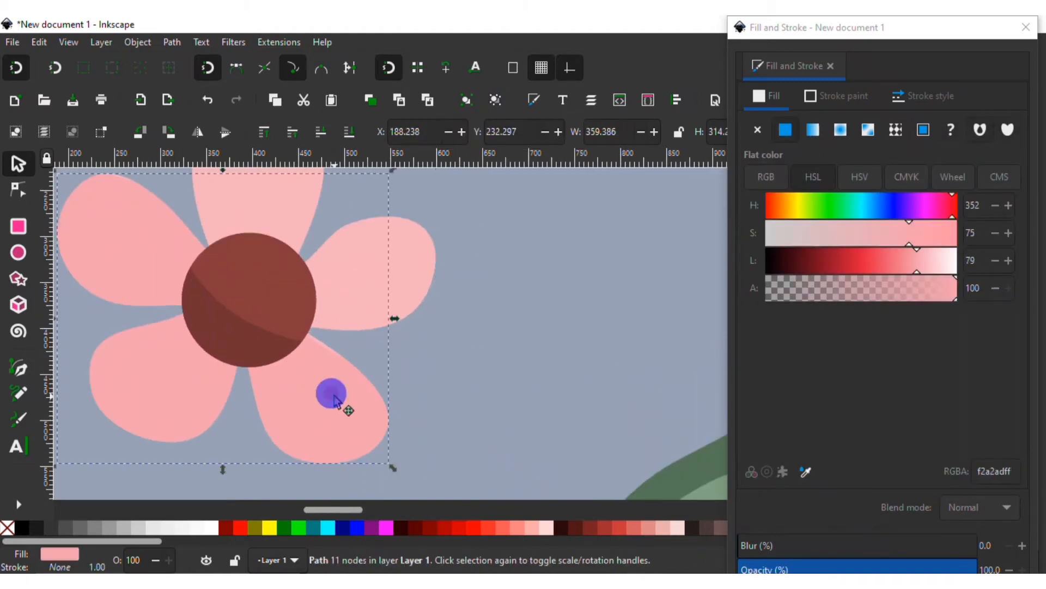
key("Delete")
Move a node of the flower centre's shading to adjust its curved edge
scroll(322, 396, "up", 2)
left_click(243, 383)
left_click(27, 187)
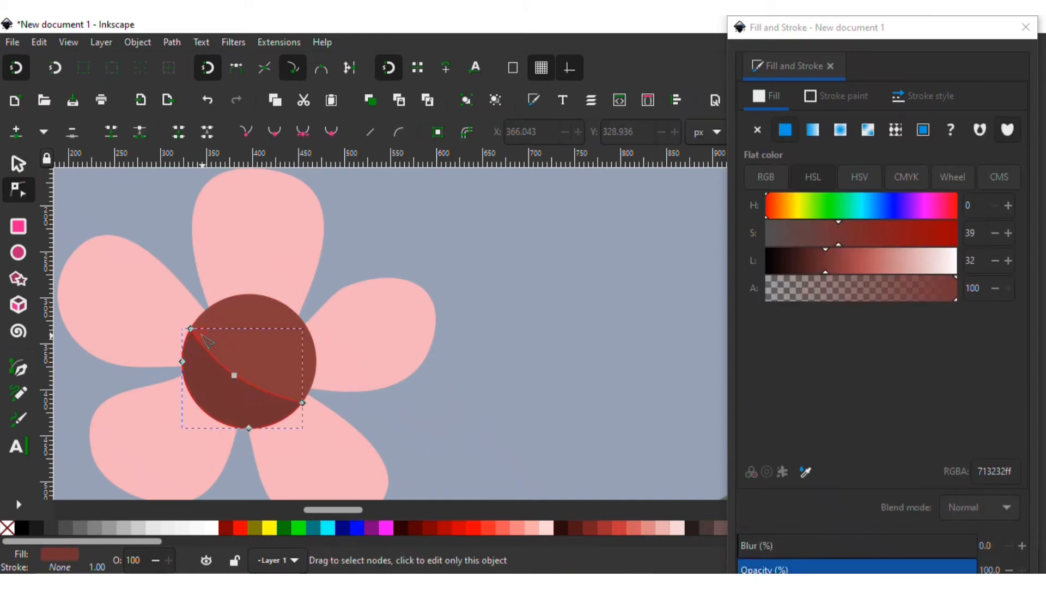
left_click_drag(234, 376, 233, 391)
left_click(424, 408)
Draw an almond-shaped highlight path inside the flower centre
scroll(268, 355, "down", 6)
scroll(388, 345, "up", 4)
left_click(119, 342)
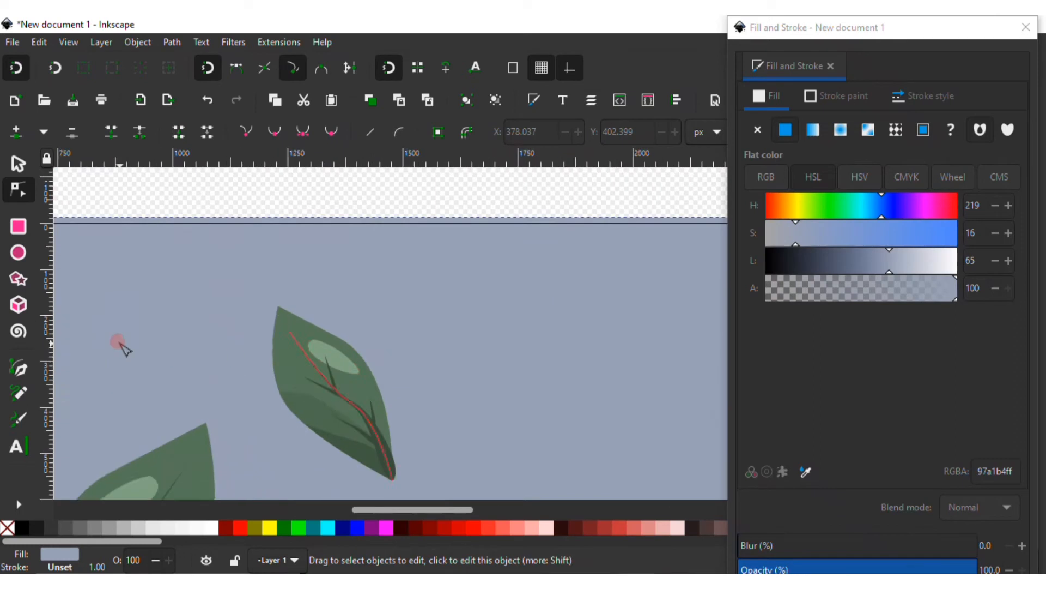
left_click_drag(119, 342, 440, 301)
scroll(227, 312, "up", 2)
left_click_drag(212, 353, 347, 313)
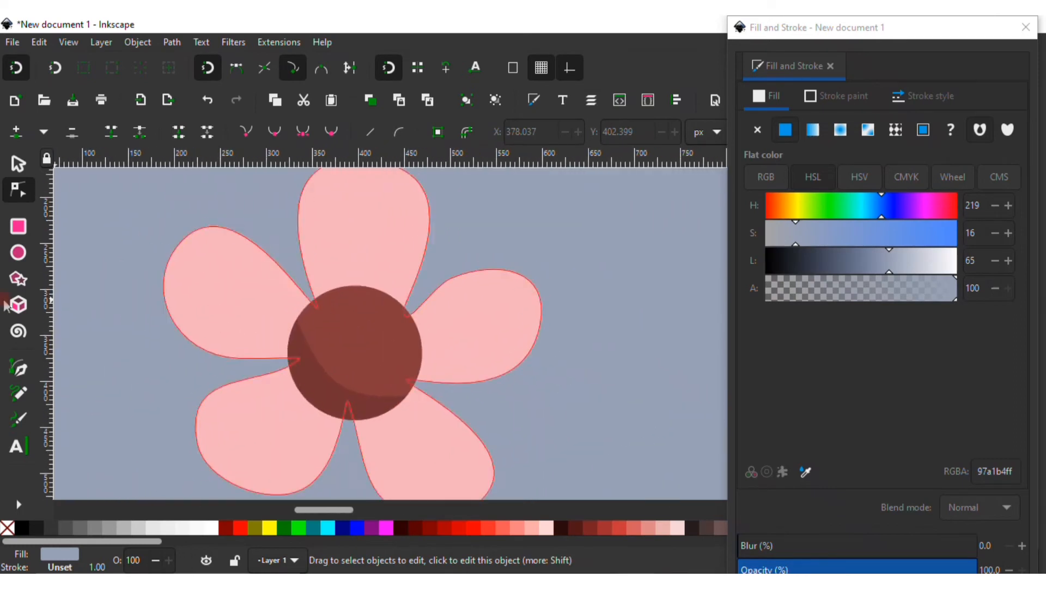
left_click(19, 392)
mouse_move(391, 351)
left_mouse_down()
mouse_move(347, 322)
mouse_move(355, 376)
mouse_move(391, 350)
left_mouse_up()
key("n")
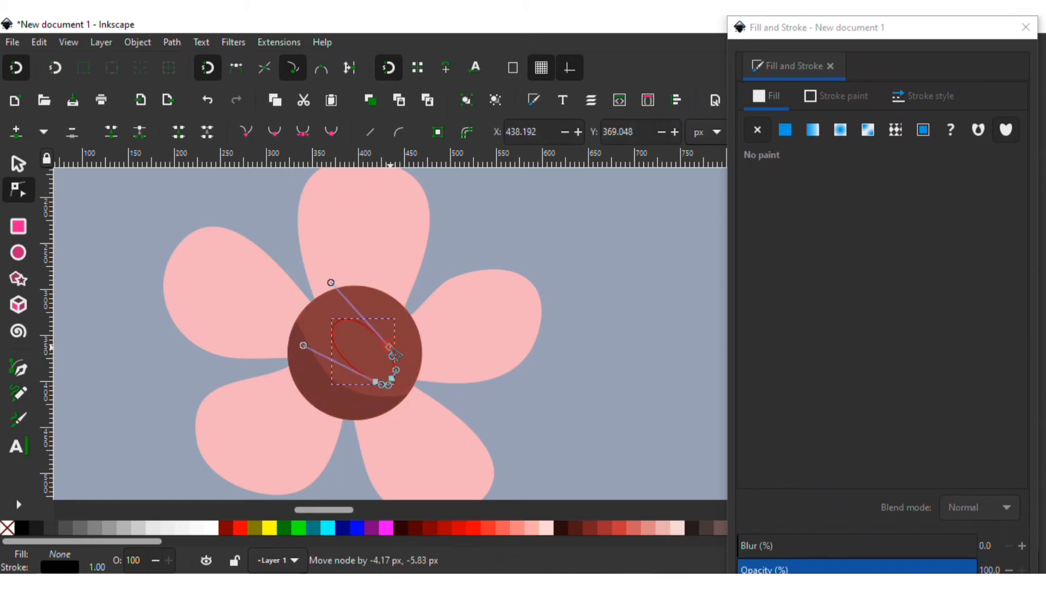
Fill the highlight with the centre's red picked by eyedropper, lightened to saturation 30 and lightness 52, without stroke
key("s")
left_click(785, 129)
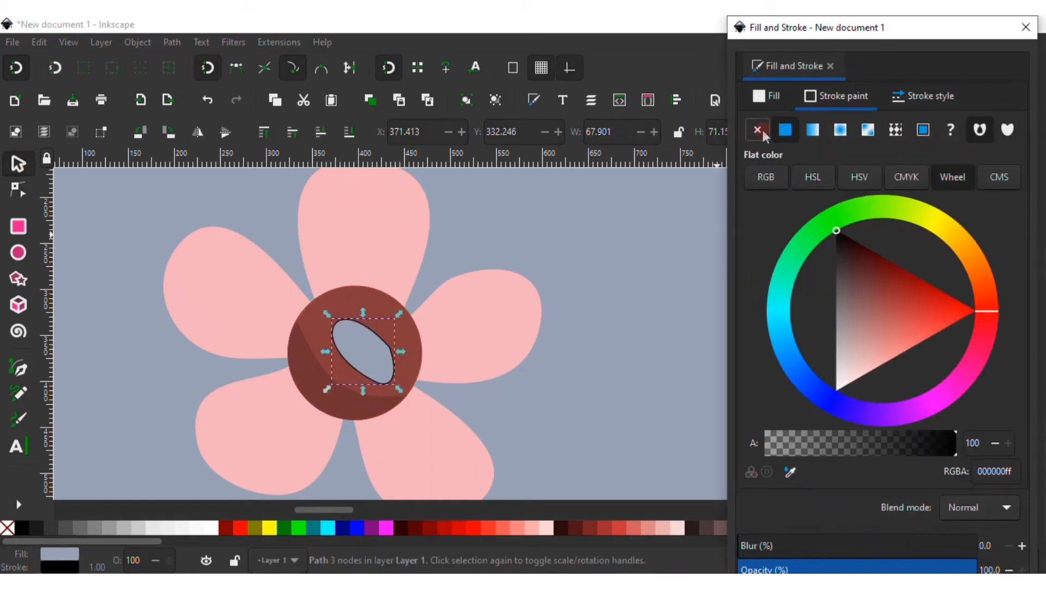
left_click(810, 471)
left_click(411, 353)
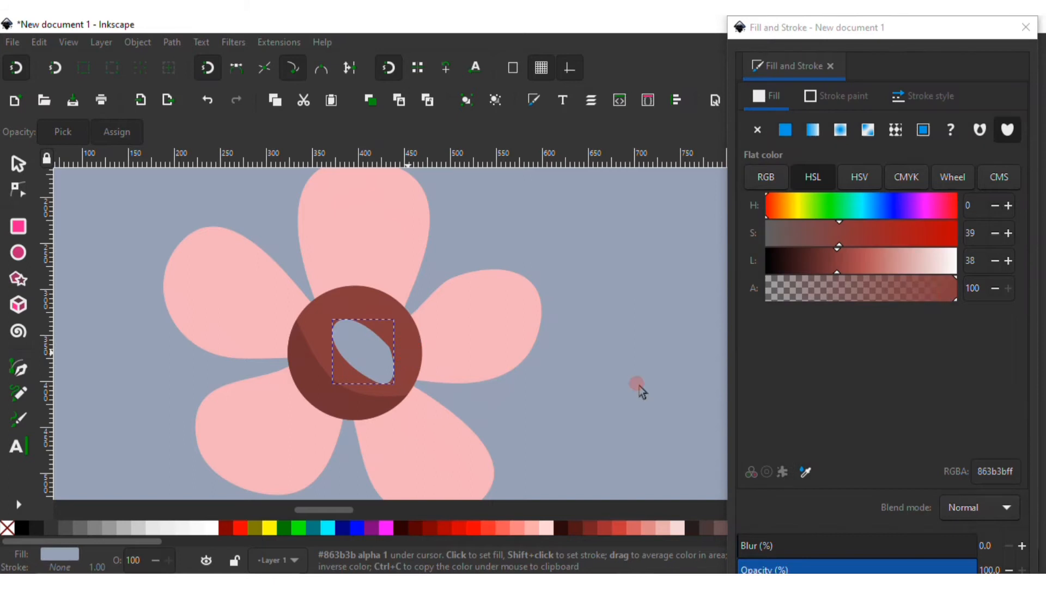
left_click_drag(896, 260, 868, 275)
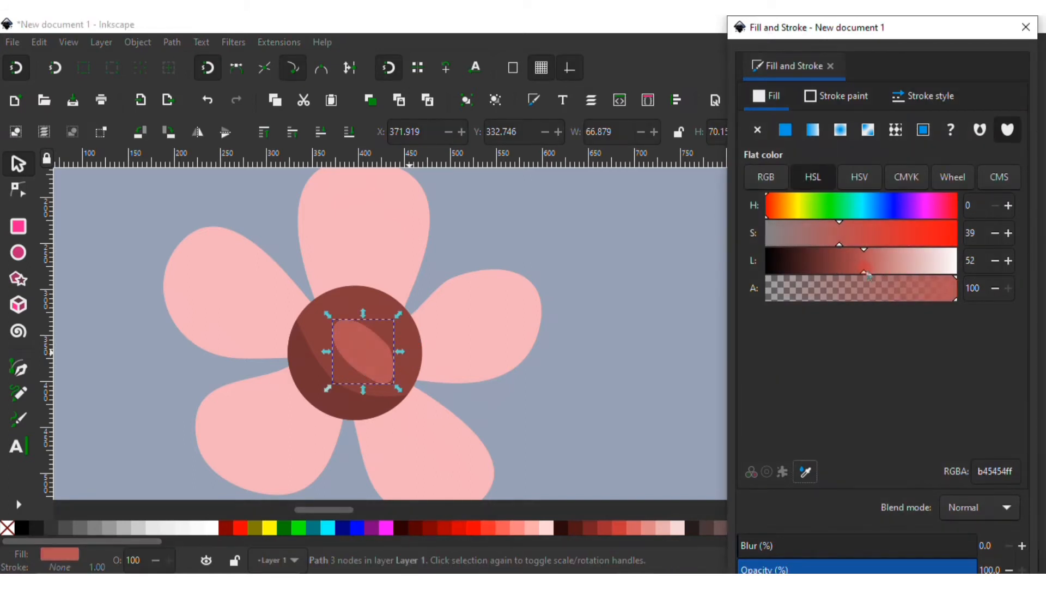
left_click(160, 321)
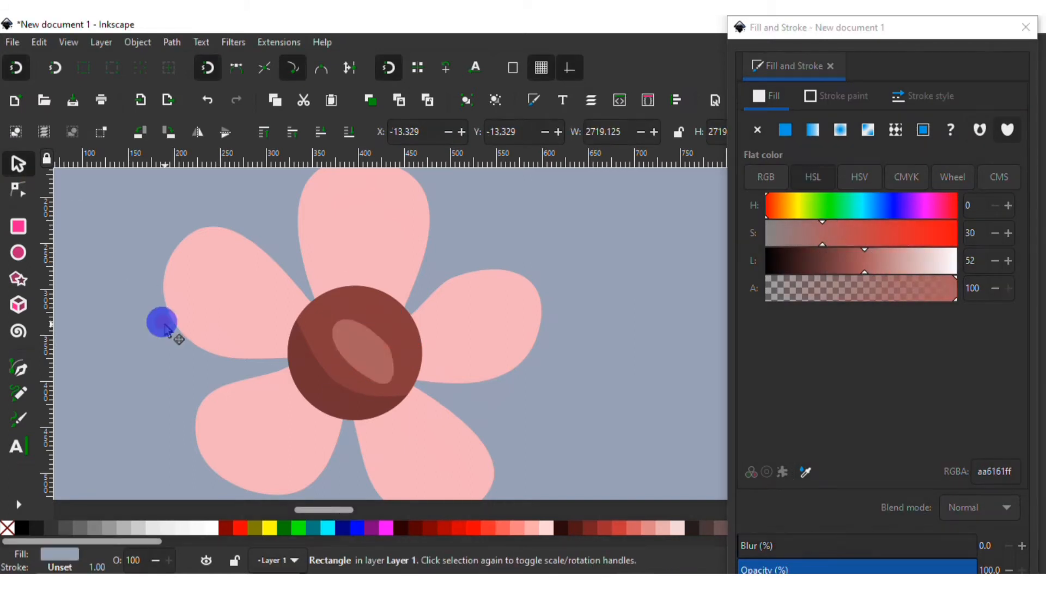
Rearrange the flower and both leaves, moving and resizing them to spread across the background
scroll(252, 362, "down", 5)
left_click_drag(223, 370, 341, 329)
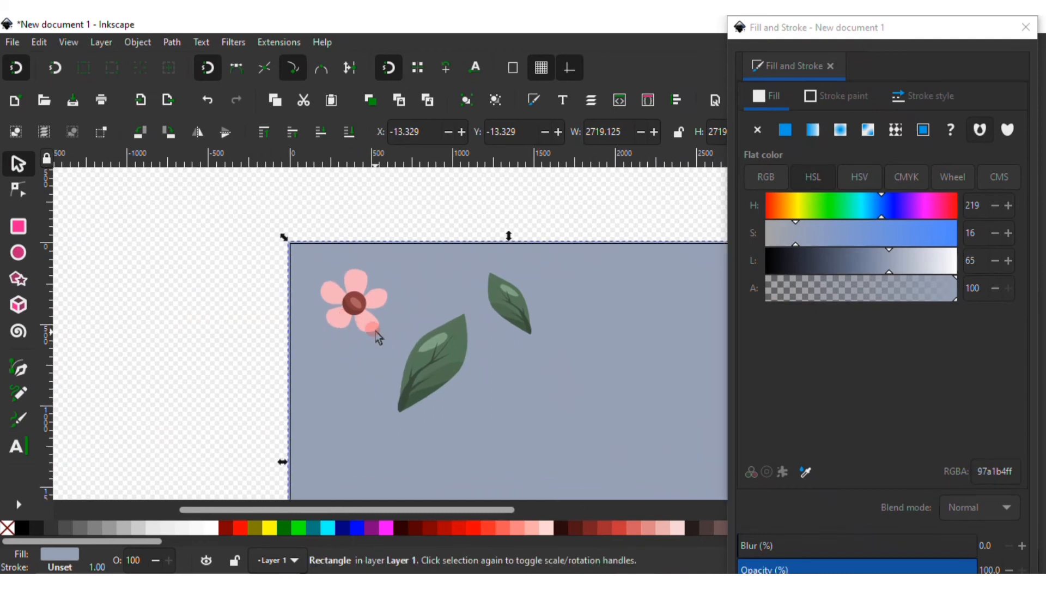
scroll(379, 338, "down", 2)
left_click_drag(475, 409, 446, 356)
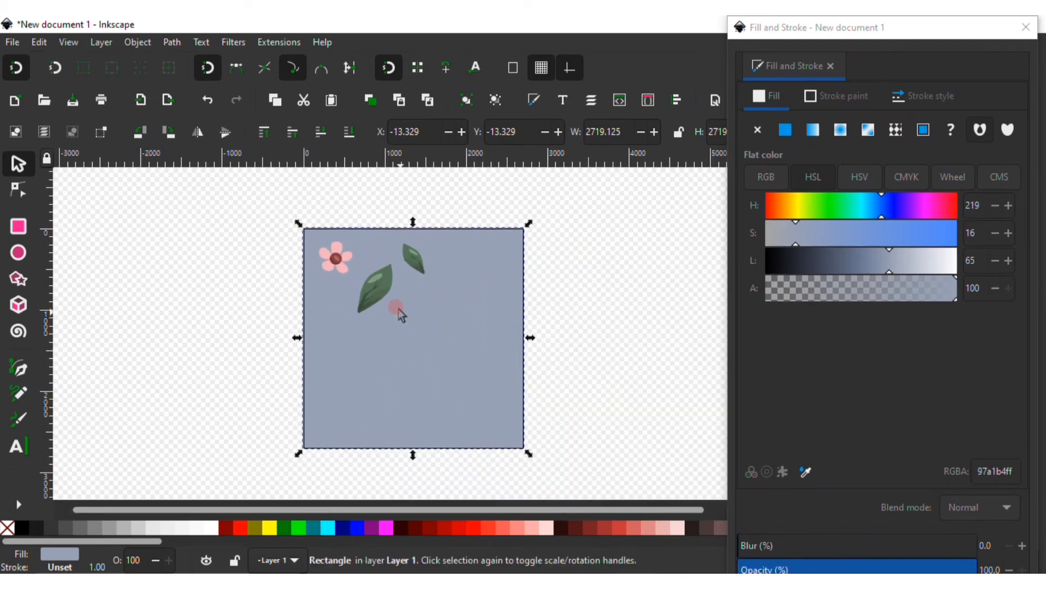
scroll(388, 301, "up", 2)
left_click_drag(387, 301, 453, 391)
left_click(440, 377)
left_click(354, 309)
left_click_drag(264, 252, 374, 329)
left_click_drag(451, 355, 421, 328)
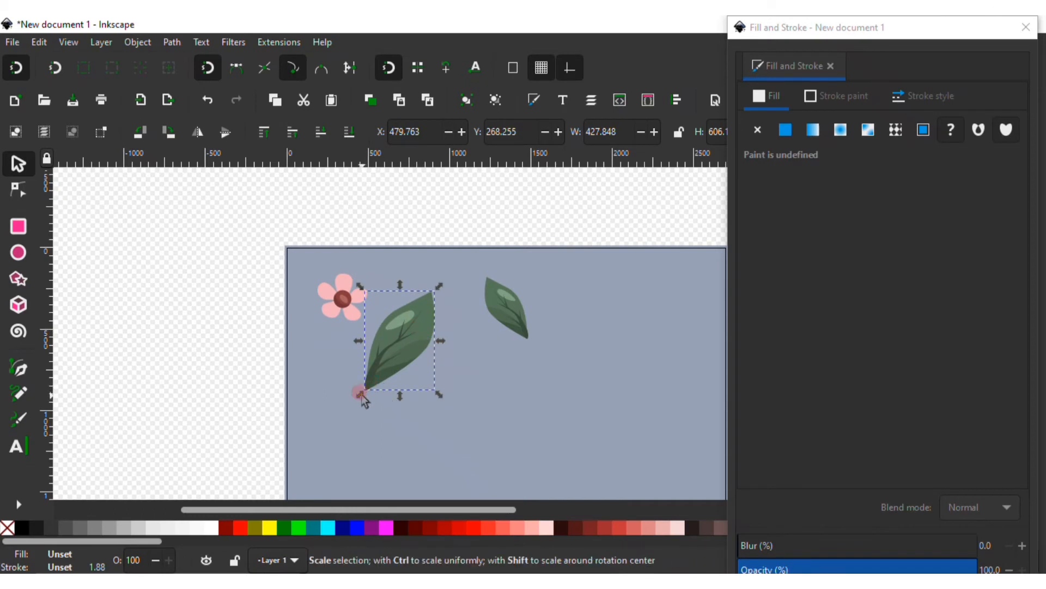
left_click_drag(362, 395, 385, 377)
left_click(511, 307)
left_click_drag(611, 347, 473, 345)
left_click_drag(385, 323, 480, 323)
left_click(535, 332)
left_click(615, 353)
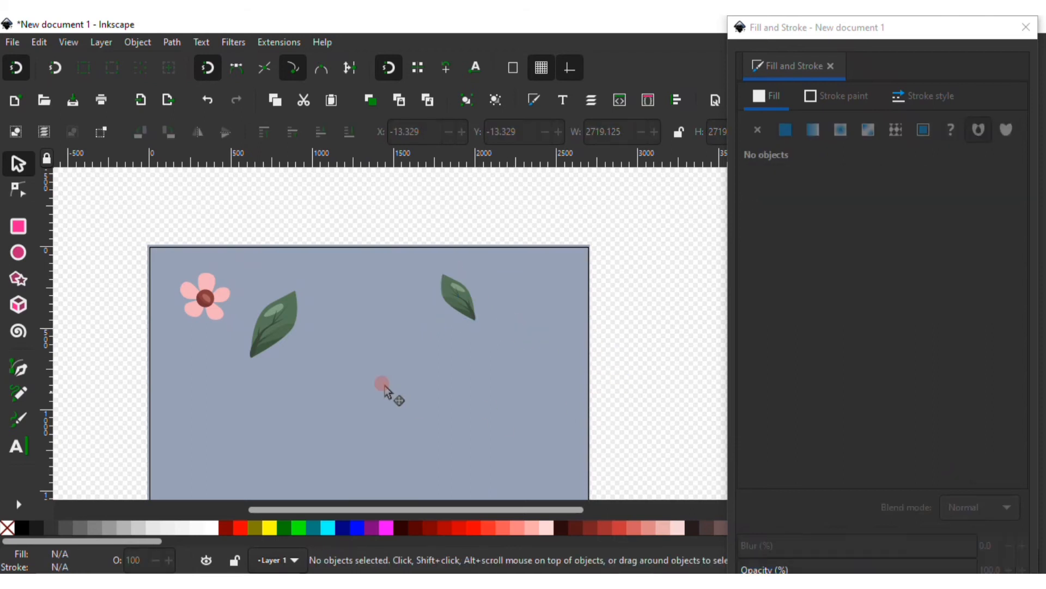
Duplicate the flower and place the copy to the right of the large leaf
left_click(314, 355)
left_click(206, 287)
left_click_drag(233, 315, 376, 329)
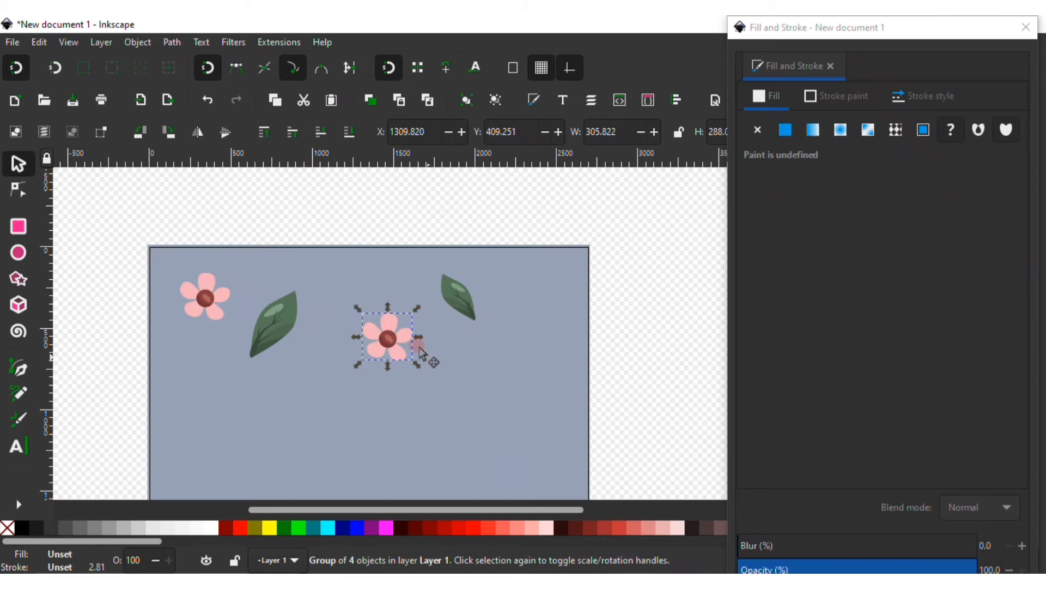
Ungroup the flower copy and recolour its petals to pale yellow at hue 45, saturation 77, lightness 83
left_click(496, 104)
left_click(600, 344)
scroll(344, 375, "up", 1)
left_click(414, 291)
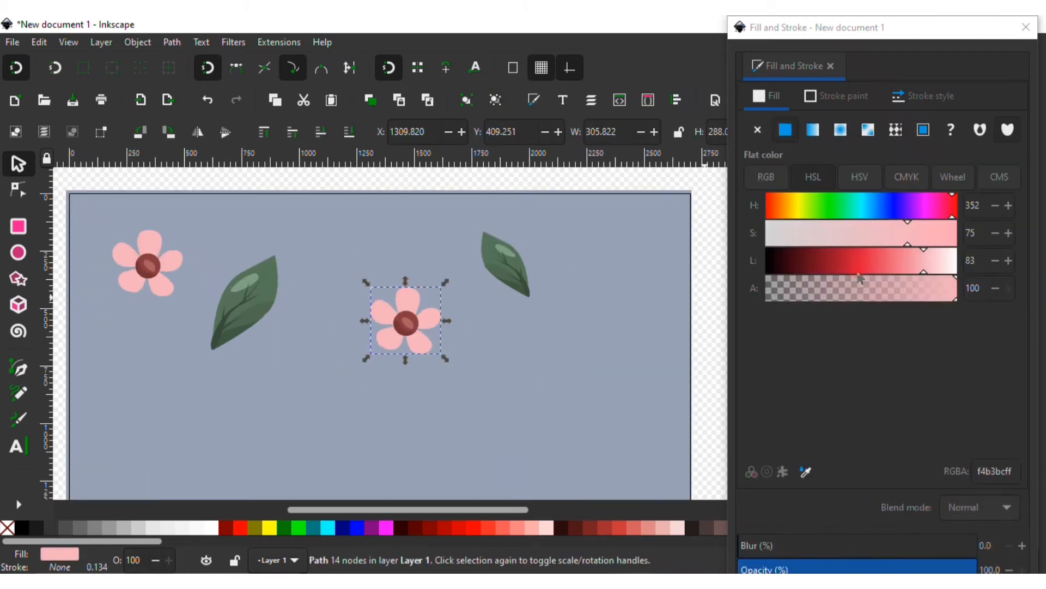
left_click(791, 207)
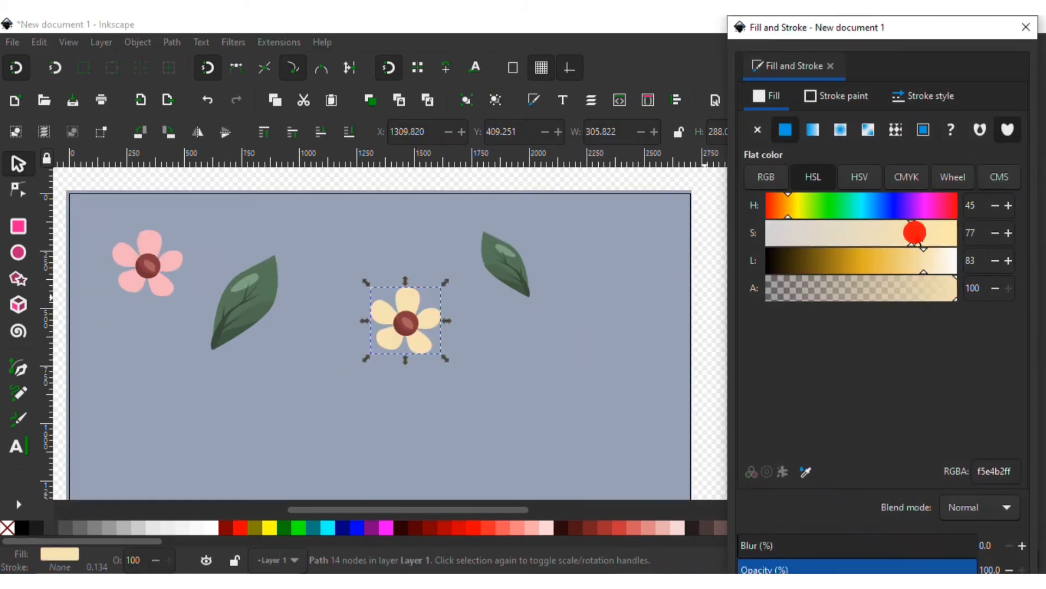
Recolour the copy's centre circle to brown at hue 39, saturation 46, lightness 26
left_click(412, 330)
scroll(441, 334, "up", 1)
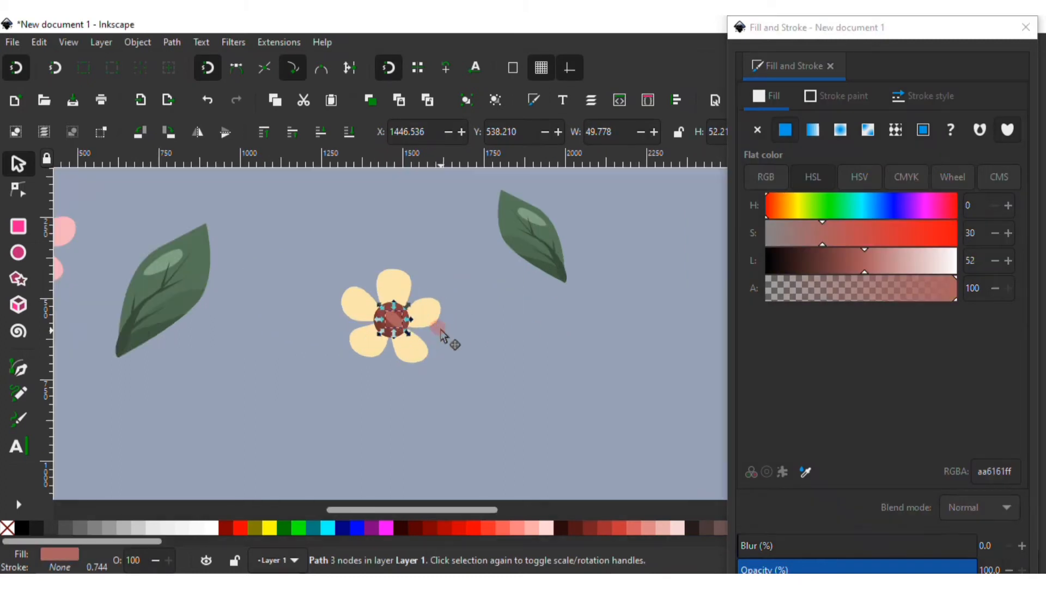
left_click(414, 315)
left_click(786, 214)
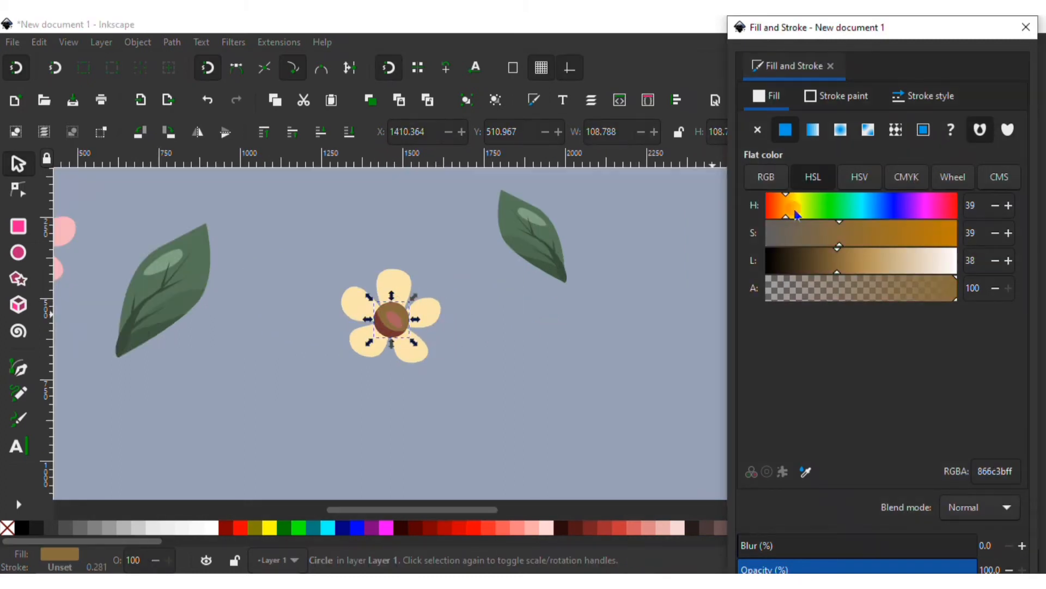
left_click_drag(828, 275, 817, 270)
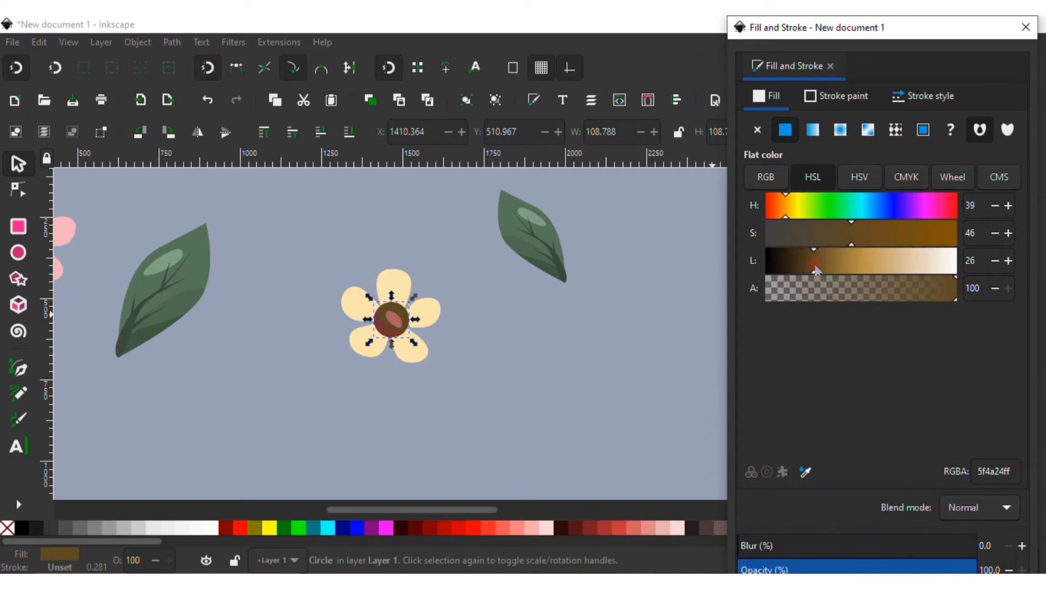
Pick the brown centre colour for the centre shading and darken it to lightness 18
left_click(384, 335)
left_click(810, 474)
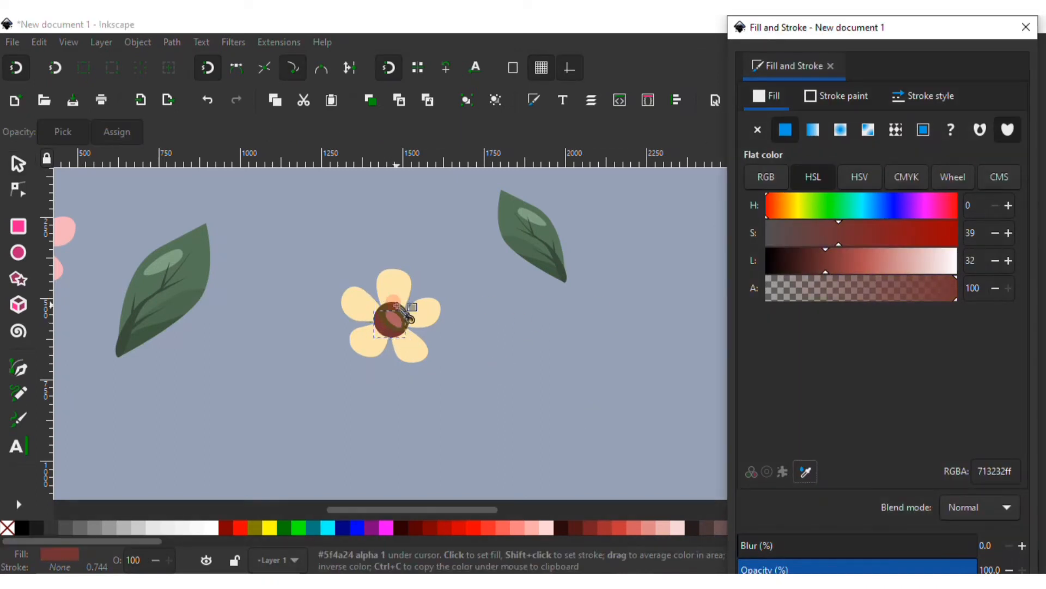
left_click(401, 310)
left_click_drag(812, 269, 795, 272)
Recolour the copy's centre highlight by picking the brown centre colour with the eyedropper
left_click(393, 315)
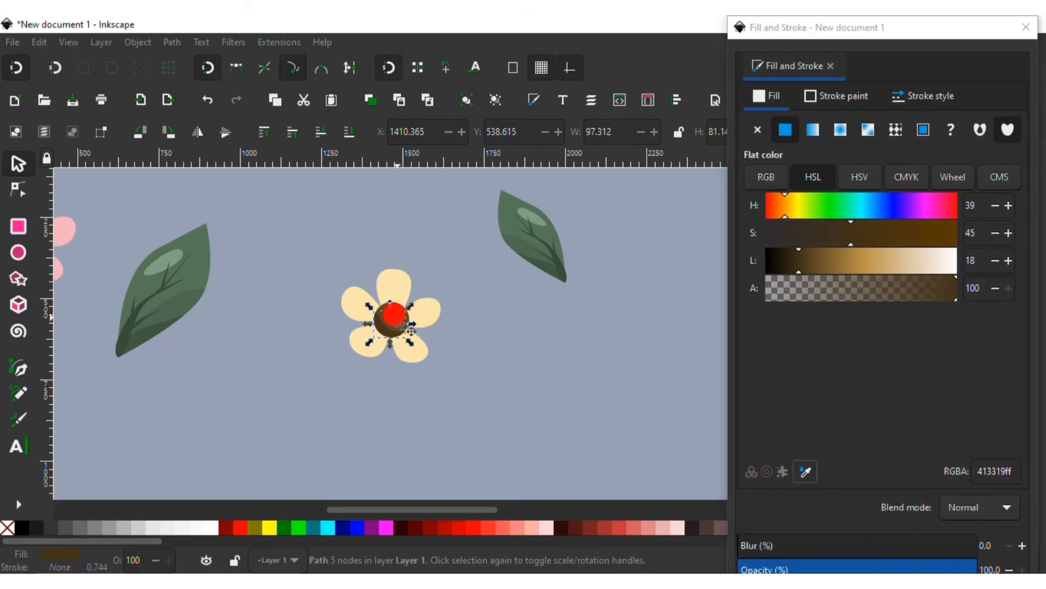
left_click(809, 471)
left_click(402, 307)
left_click(470, 351)
Ungroup the original pink flower and lighten its petals to saturation 43, lightness 88
scroll(409, 354, "down", 3, "ctrl")
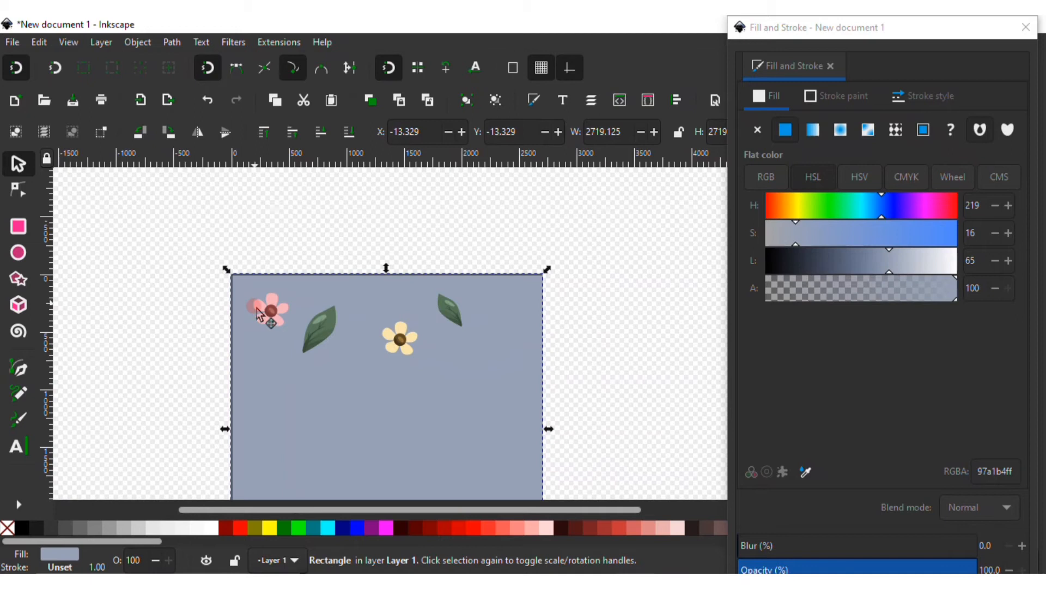
scroll(265, 342, "up", 1, "ctrl")
left_click(294, 301)
left_click(493, 106)
left_click(346, 241)
left_click(290, 296)
left_click_drag(930, 275, 903, 277)
left_click_drag(905, 234, 844, 240)
left_click_drag(908, 273, 938, 274)
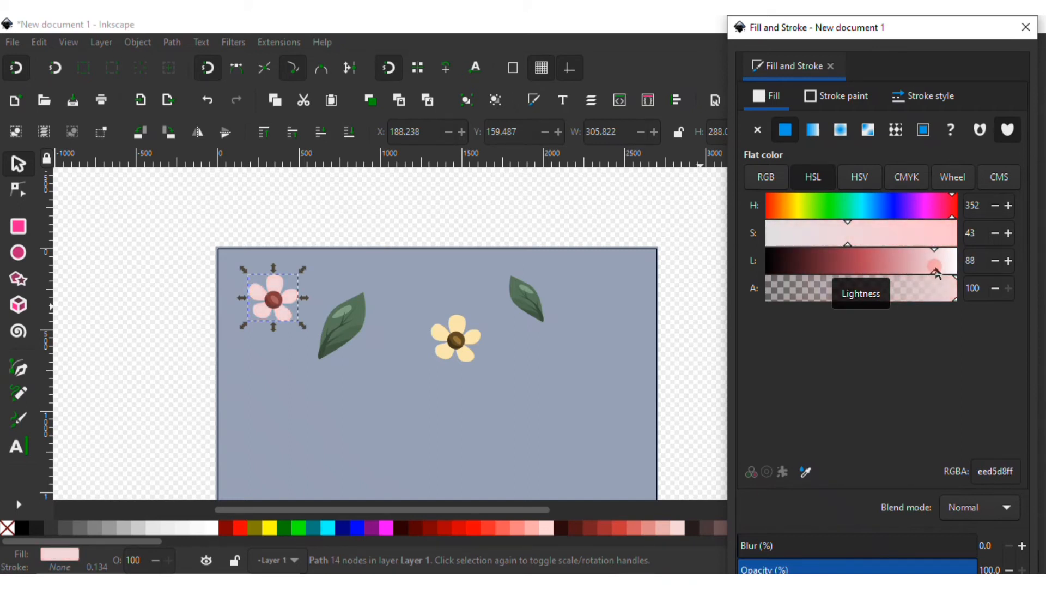
left_click(707, 350)
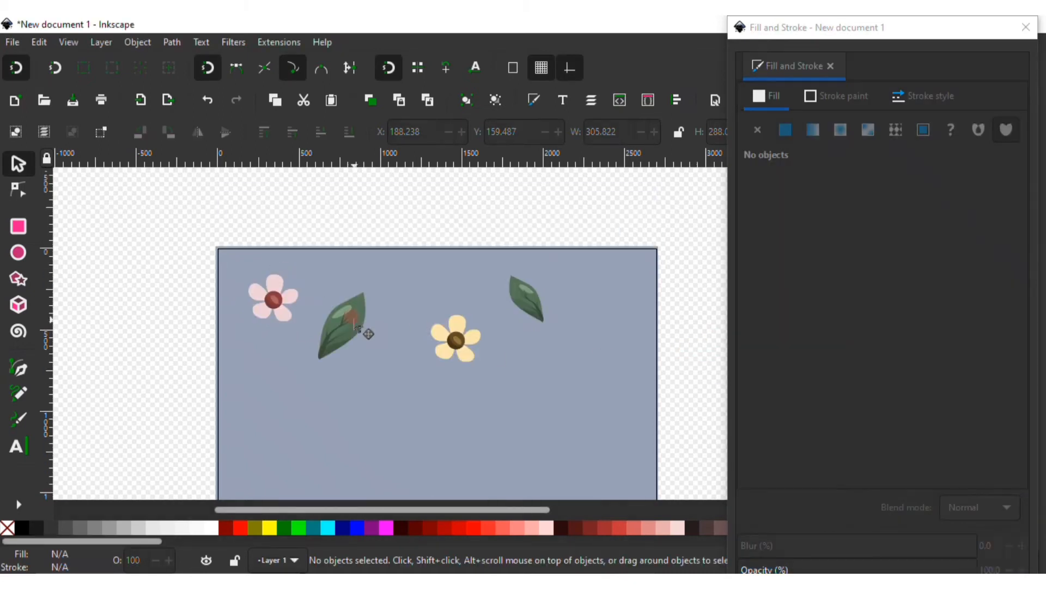
Regroup the parts of each flower into its own group
left_click(461, 344)
mouse_move(402, 224)
left_mouse_down()
mouse_move(475, 364)
mouse_move(467, 348)
mouse_move(622, 283)
left_mouse_up()
left_click(469, 100)
left_click(275, 299)
left_click(165, 236)
left_click_drag(165, 235, 591, 381)
key("ctrl+g")
Duplicate the flowers and place a smaller pink flower and a yellow flower copy elsewhere on the background
key("ctrl+d")
left_click(691, 371)
scroll(518, 382, "down", 3)
scroll(518, 381, "up", 2)
scroll(518, 382, "up", 2)
left_click(570, 357)
left_click(559, 303)
left_click_drag(563, 310, 550, 289)
left_click(292, 311)
left_click_drag(231, 354, 255, 323)
left_click(382, 211)
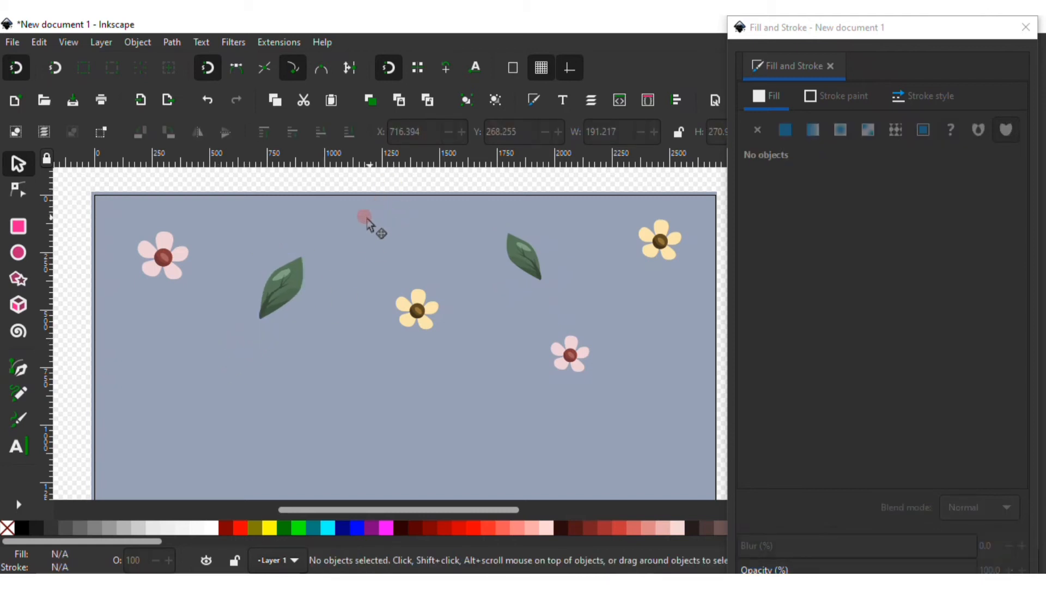
Draw a new leaf shape with the Pen tool below the large leaf
left_click(17, 380)
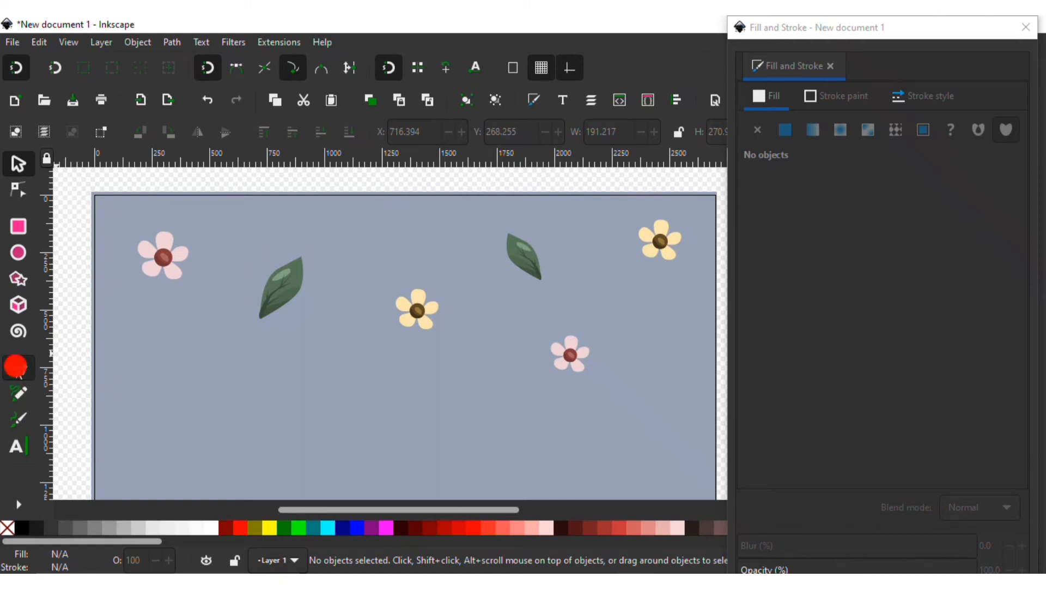
left_click(281, 396)
mouse_move(295, 365)
left_mouse_down()
mouse_move(306, 359)
mouse_move(298, 389)
mouse_move(320, 371)
mouse_move(309, 353)
left_mouse_up()
left_click(326, 350)
left_click(279, 395)
key("n")
left_click(309, 384)
left_click(297, 365)
key("s")
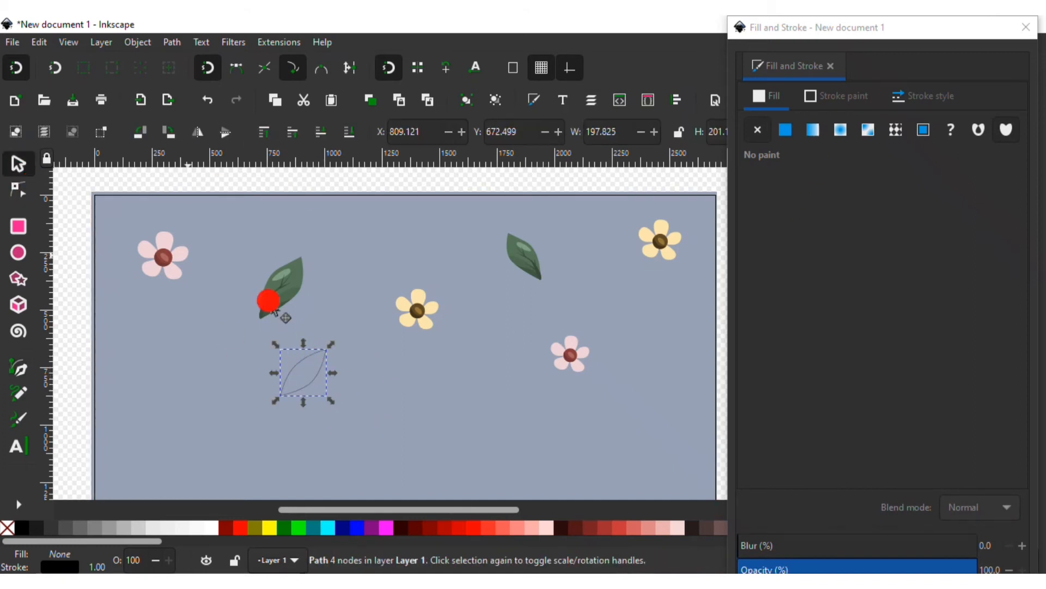
Fill the new leaf with muted green at CMYK 28, 0, 14, 50, remove its stroke and close the dialog
left_click(794, 133)
left_click(836, 217)
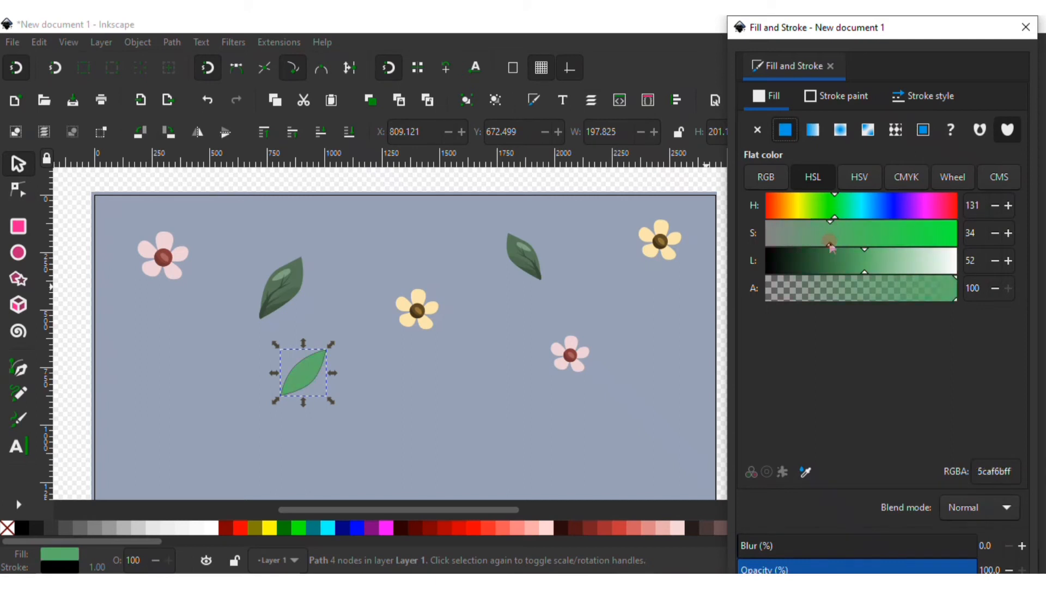
mouse_move(869, 267)
left_mouse_down()
mouse_move(842, 264)
mouse_move(884, 273)
left_mouse_up()
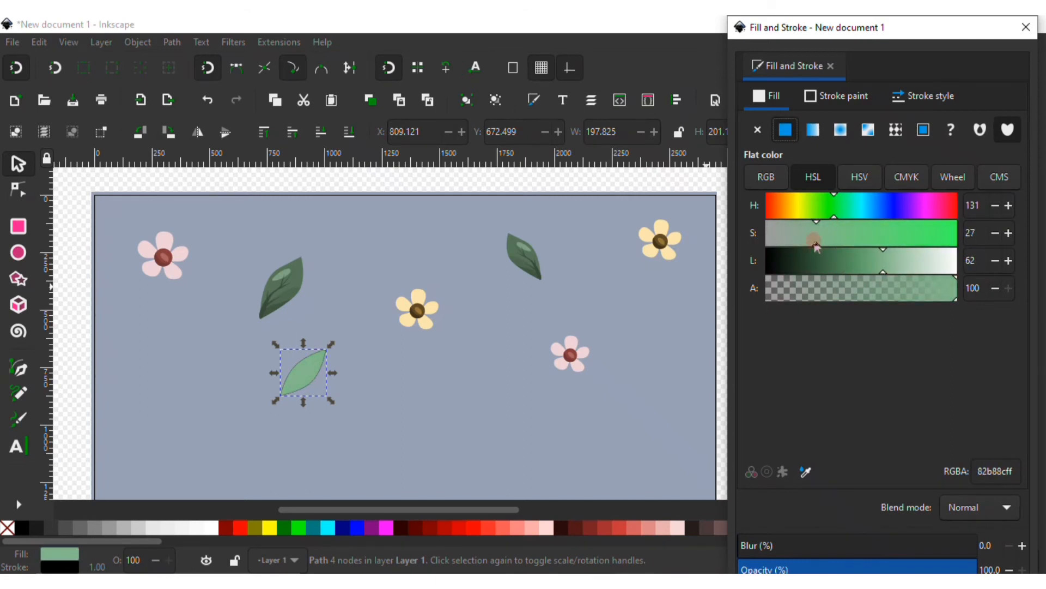
left_click(915, 176)
mouse_move(868, 300)
left_mouse_down()
mouse_move(853, 299)
mouse_move(864, 300)
left_mouse_up()
left_click(797, 270)
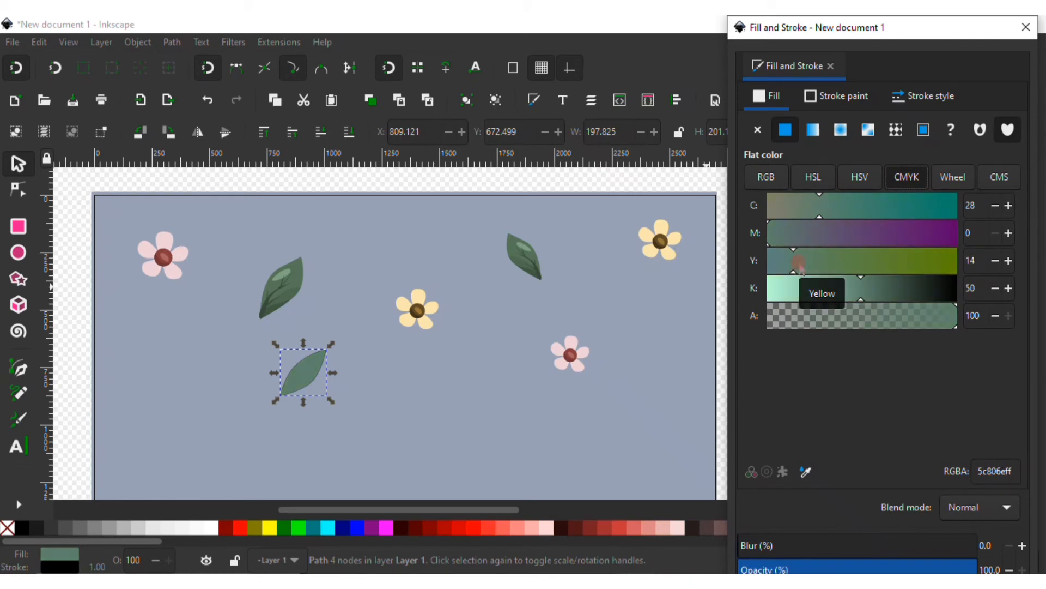
left_click(837, 97)
left_click(757, 131)
left_click(1026, 28)
Move the new leaf above the yellow flower, rotate it and scale it down
left_click_drag(310, 363, 403, 255)
left_click(387, 255)
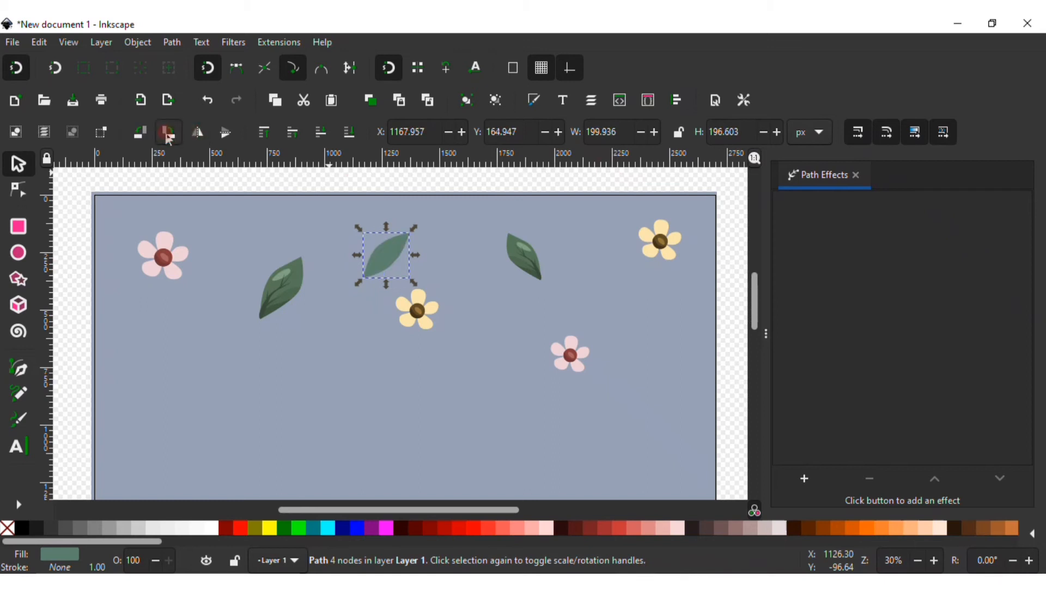
left_click_drag(412, 227, 401, 219)
left_click(400, 253)
left_click_drag(421, 274, 413, 267)
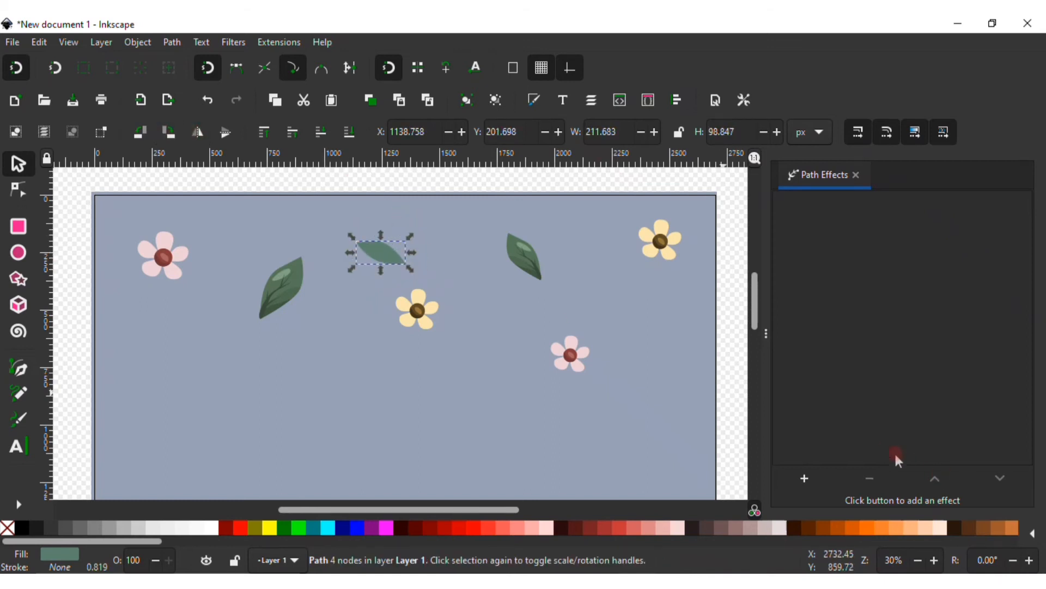
Duplicate the faded leaf, place an upright copy beside the small pink flower and lower its opacity to about 46%
left_click(854, 174)
left_click(532, 100)
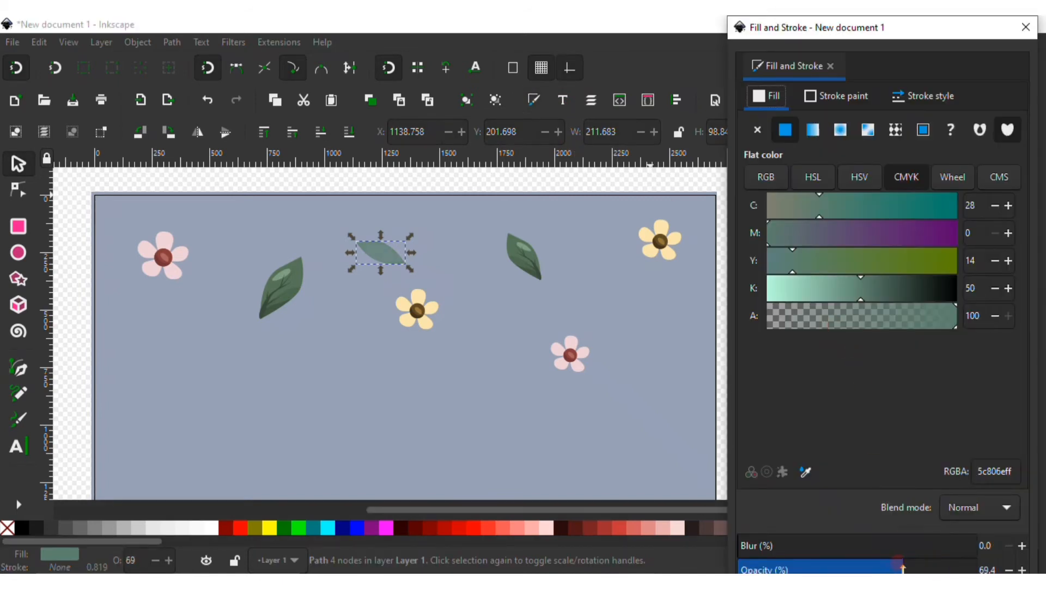
left_click(623, 175)
left_click(393, 258)
left_click(371, 101)
left_click_drag(388, 257, 642, 341)
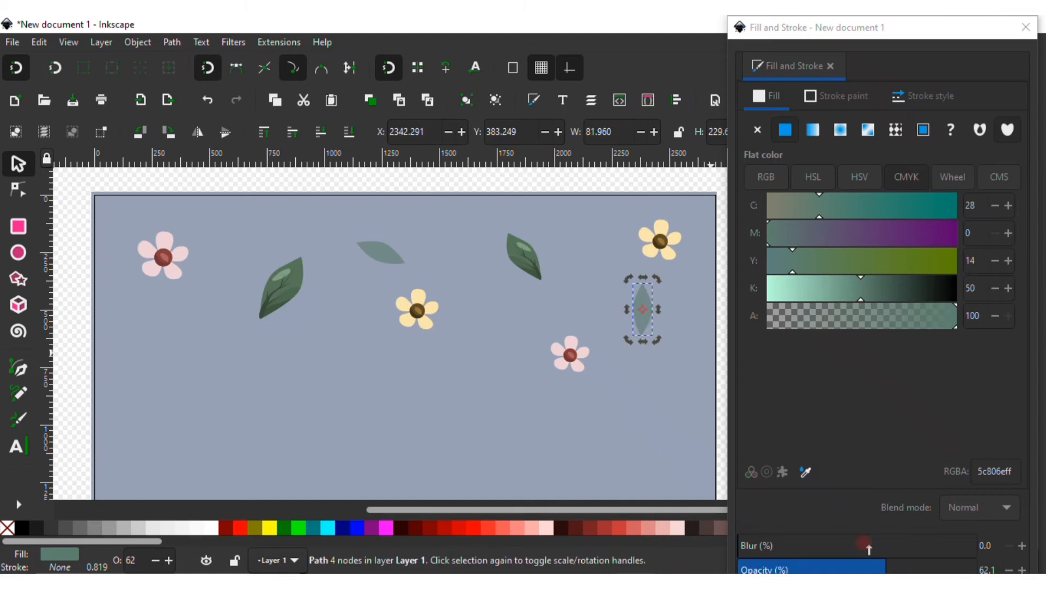
left_click_drag(871, 567, 825, 570)
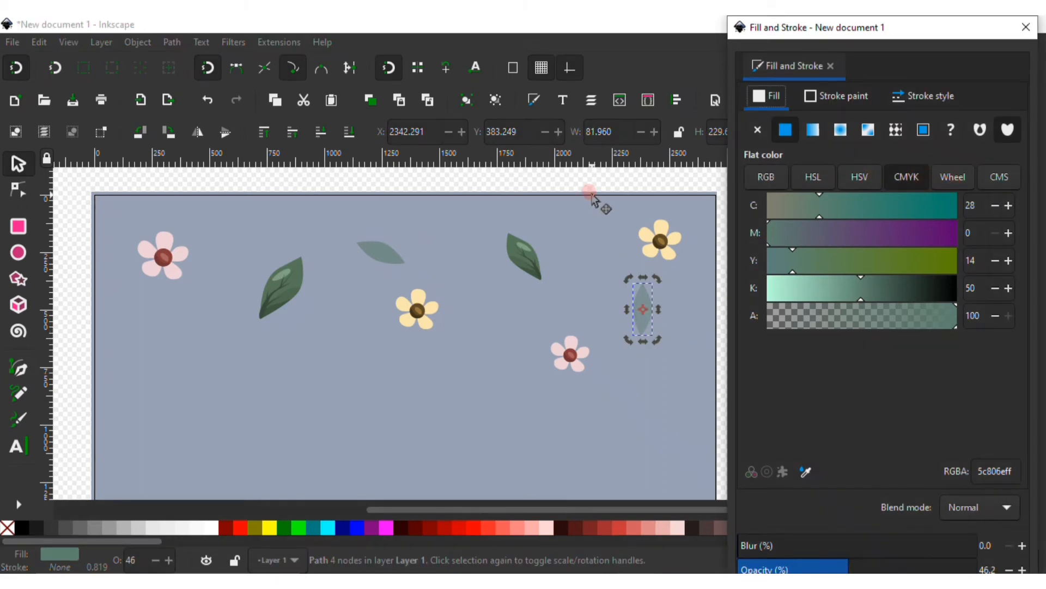
left_click(592, 195)
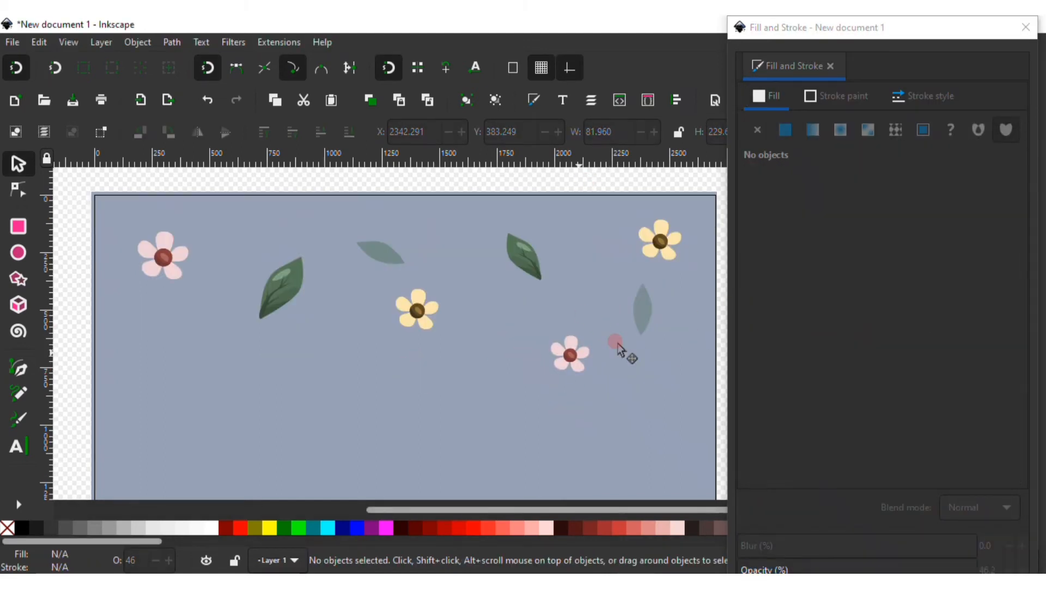
Add two more faded leaf copies, one near the left edge and one below the large leaf
left_click(642, 309)
left_click(325, 327)
left_click_drag(314, 331, 159, 354)
left_click(370, 100)
left_click(343, 202)
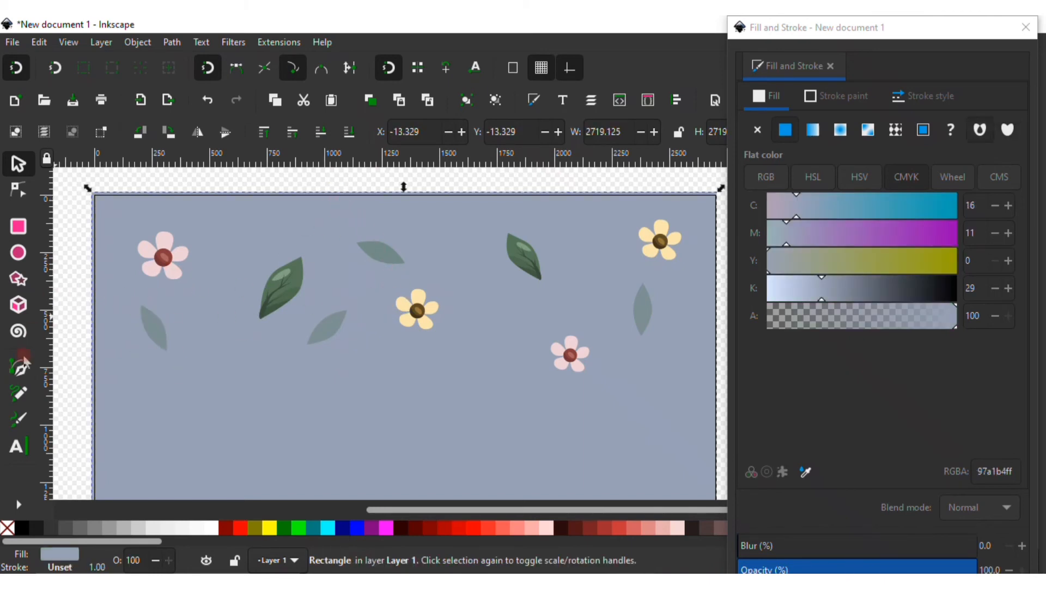
Draw a small circle above the top-left pink flower with the Ellipse tool
left_click(18, 254)
mouse_move(223, 223)
left_mouse_down()
mouse_move(245, 241)
mouse_move(215, 217)
mouse_move(379, 319)
left_mouse_up()
key("s")
key("Delete")
key("e")
scroll(238, 238, "up", 2)
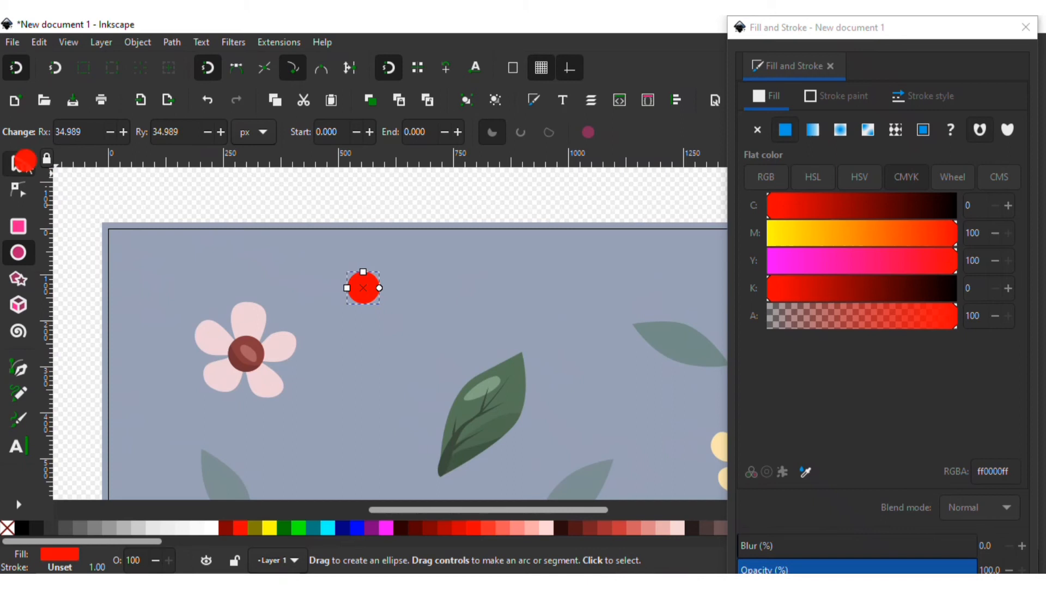
Fill the circle with the dark brown of the yellow flower's centre, CMYK 0, 22, 62, 80
left_click(19, 163)
left_click(924, 275)
left_click(812, 470)
left_click_drag(523, 381, 406, 310)
left_click(637, 393)
left_click(915, 294)
left_click_drag(915, 294, 918, 293)
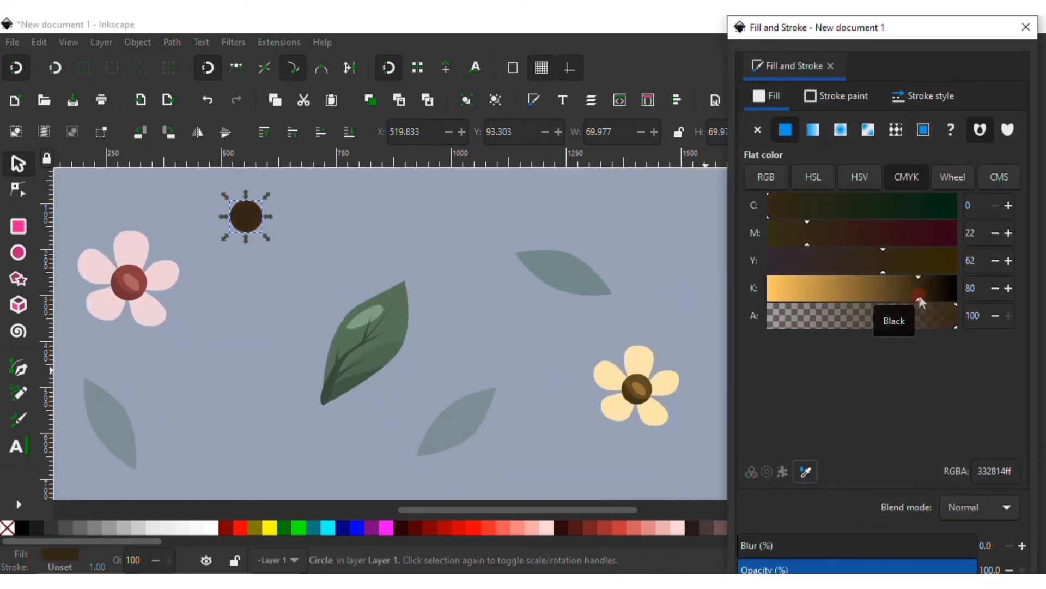
Duplicate the brown circle and arrange the copies into a small cluster of three dots
left_click_drag(271, 241, 385, 305)
scroll(385, 306, "up", 2)
left_click_drag(368, 262, 494, 294)
left_click(371, 100)
left_click(374, 100)
left_click_drag(360, 293, 363, 306)
left_click_drag(386, 277, 361, 269)
left_click(469, 364)
scroll(473, 372, "down", 2)
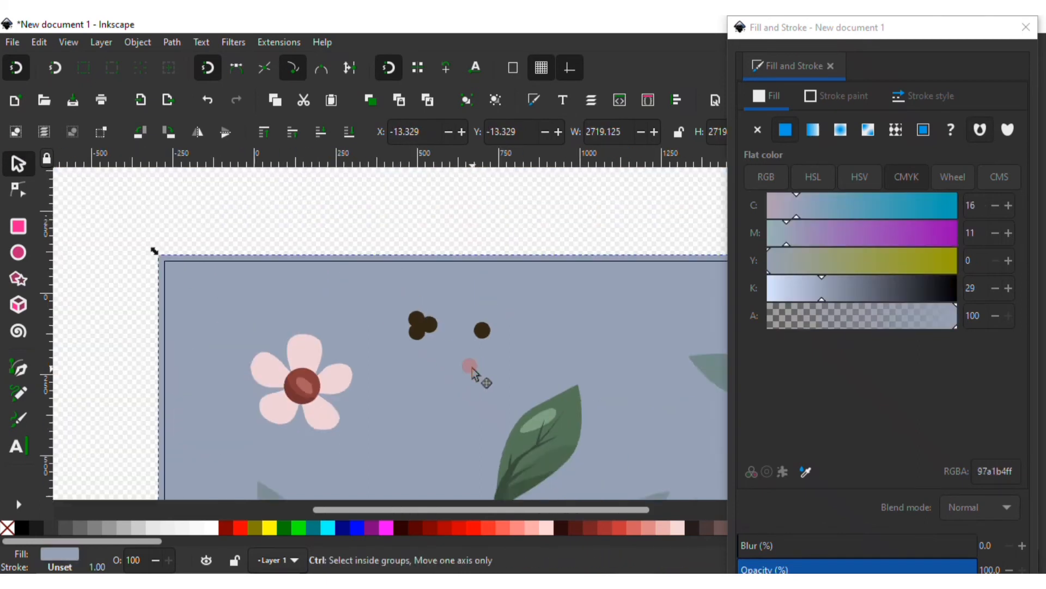
scroll(472, 376, "down", 2)
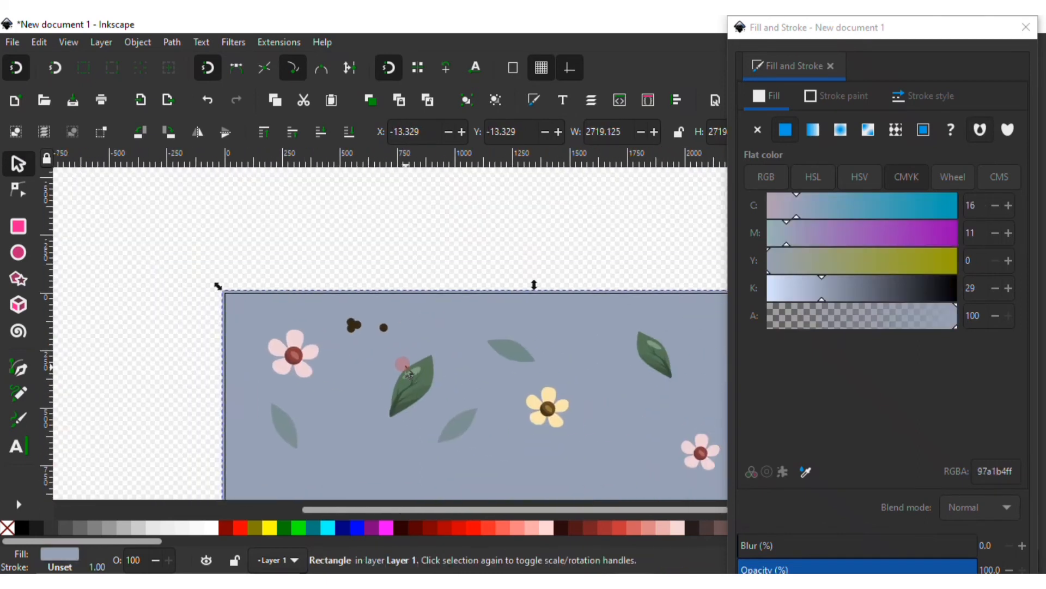
Delete the separate extra dot and tidy the three-dot cluster
left_click(384, 328)
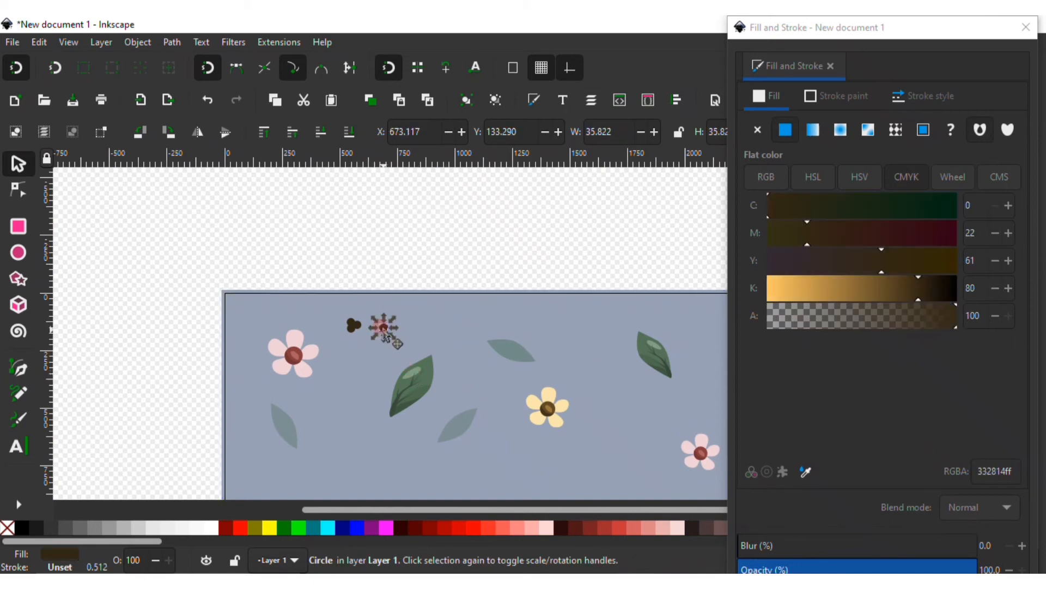
key("Delete")
left_click_drag(316, 281, 375, 347)
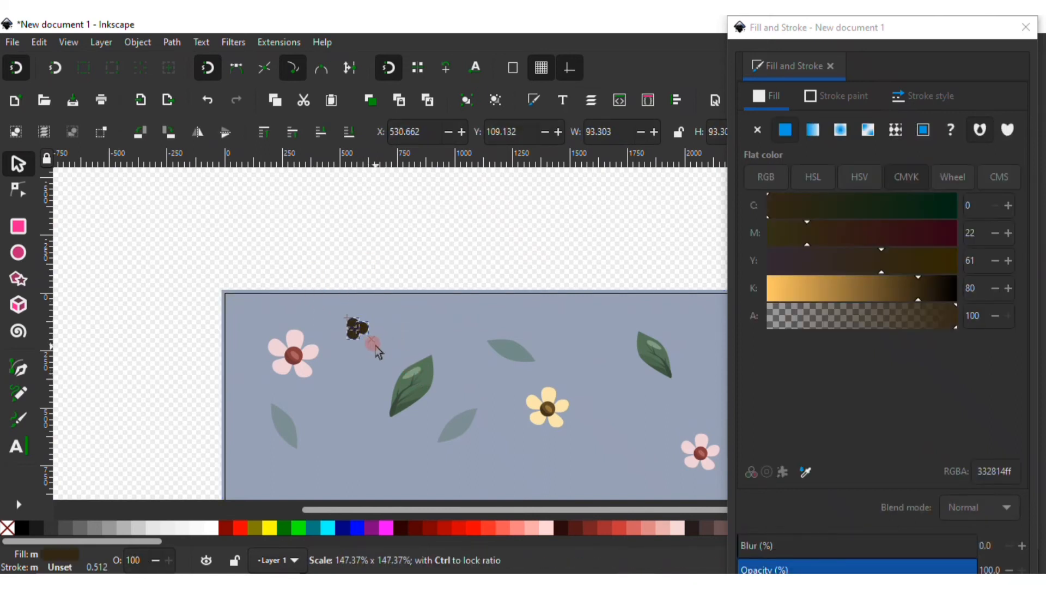
key("Escape")
left_click_drag(470, 380, 347, 328)
Group the three brown dots and set the group's opacity to about 76%
left_click(229, 281)
left_click_drag(213, 210, 257, 302)
left_click(464, 100)
left_click(855, 569)
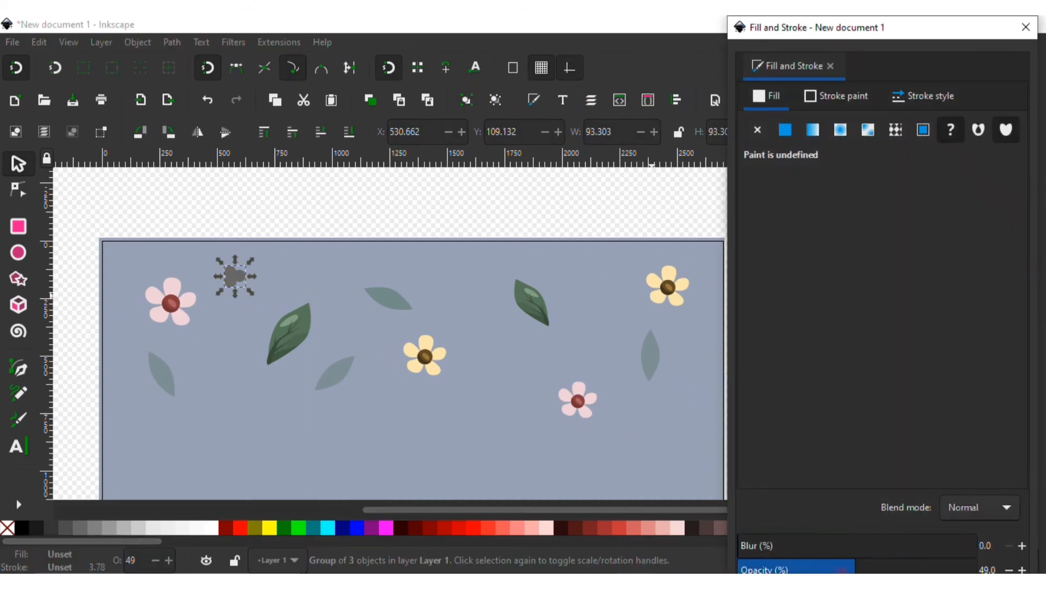
left_click_drag(866, 551, 902, 570)
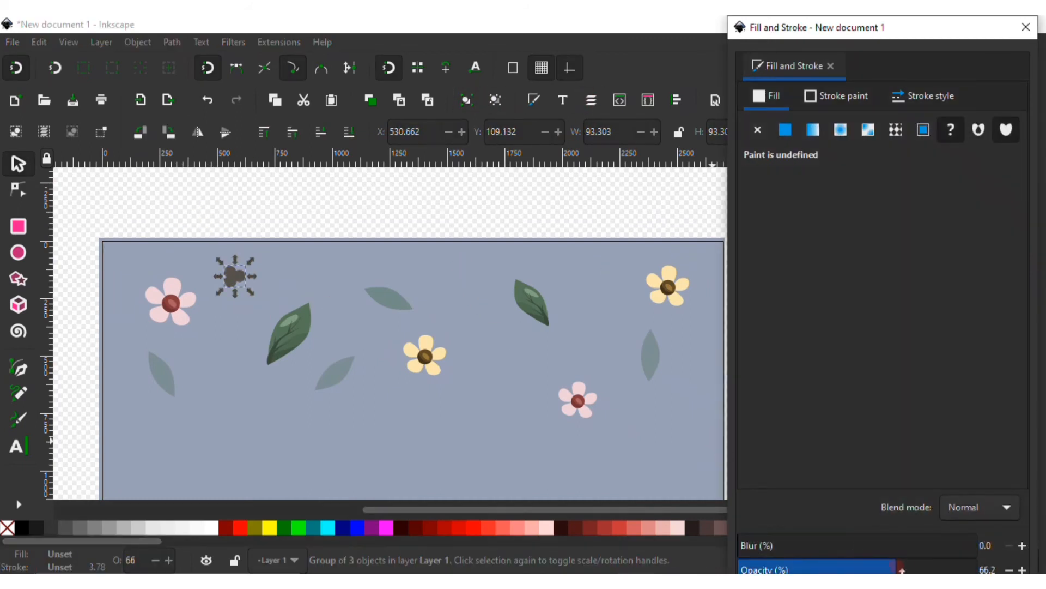
Duplicate the dot cluster several times and scatter the copies across the background
left_click(516, 292)
left_click(230, 272)
left_click(372, 102)
left_click_drag(240, 279, 205, 372)
key("ctrl+d")
left_click(371, 99)
left_click(371, 99)
left_click_drag(169, 373, 145, 368)
double_click(214, 367)
left_click(211, 372)
left_click(196, 351)
left_click(207, 373)
left_click_drag(193, 348, 209, 364)
left_click(221, 375)
Nudge the leaves and the central yellow flower slightly to rebalance the arrangement
left_click_drag(283, 334, 275, 331)
left_click_drag(386, 297, 363, 293)
left_click_drag(425, 362, 407, 354)
left_click(685, 297)
left_click_drag(695, 303, 698, 314)
left_click(631, 258)
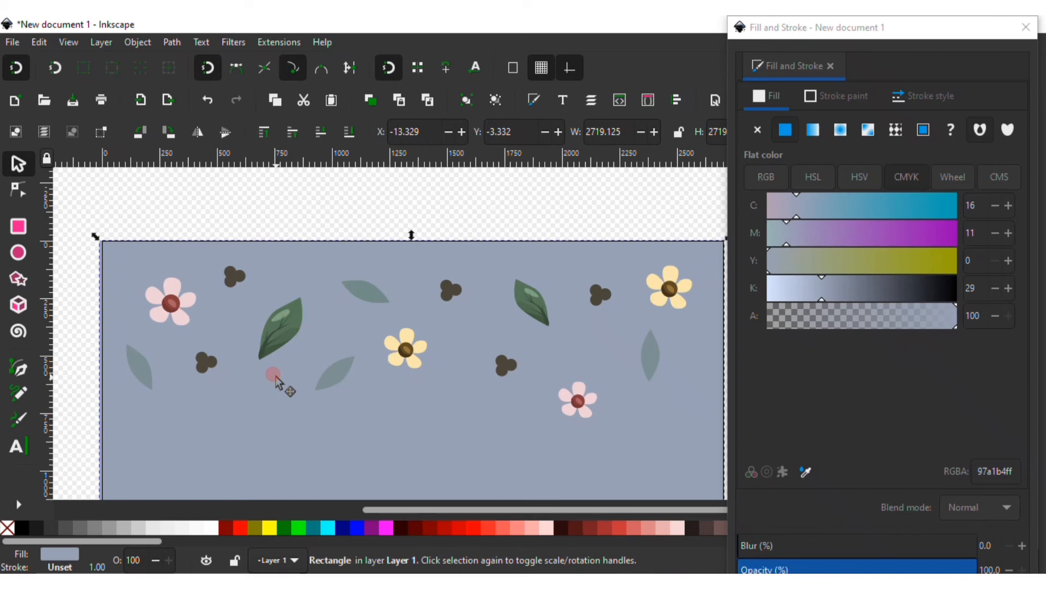
Enlarge the pink and yellow flowers slightly by scaling each one up
left_click(170, 334)
left_click_drag(202, 330, 213, 345)
left_click(413, 358)
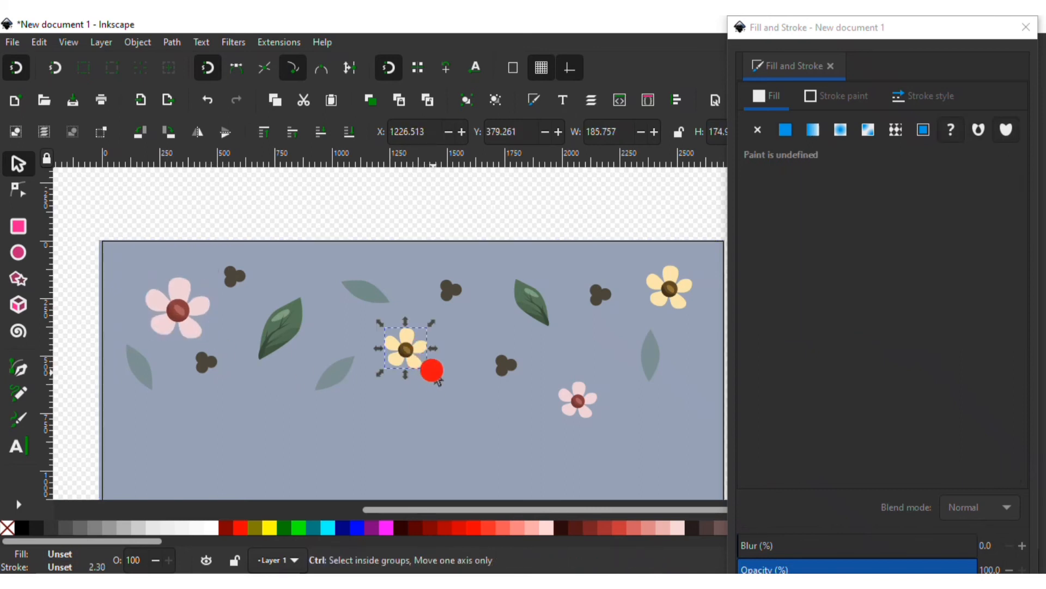
left_click_drag(434, 372, 457, 394)
left_click(584, 405)
left_click_drag(584, 405, 626, 424)
left_click(682, 288)
left_click_drag(698, 315, 713, 327)
left_click_drag(672, 291, 666, 287)
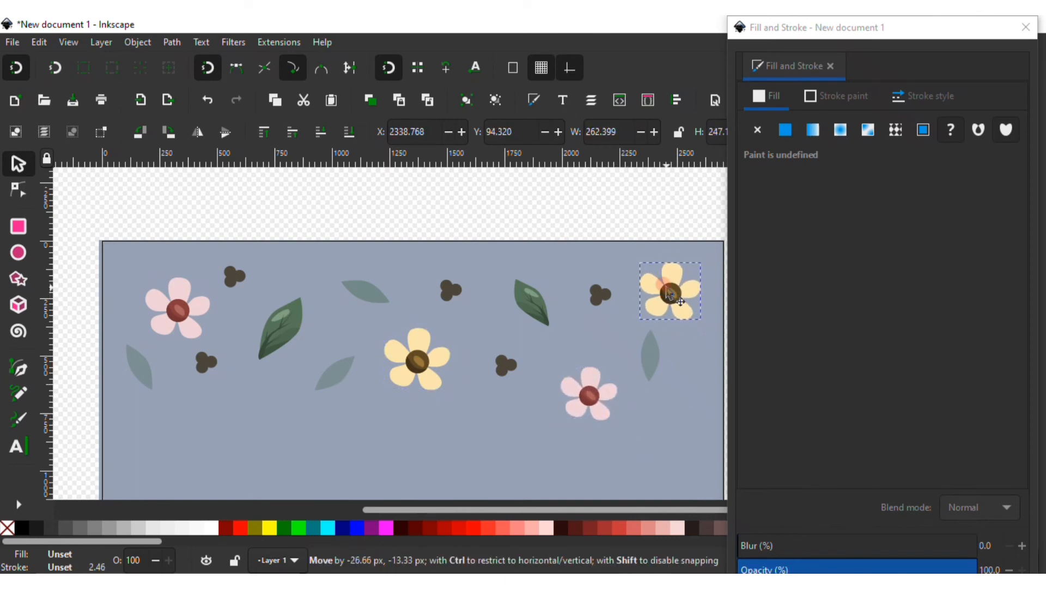
key("Escape")
Scale down the faded leaves to make them smaller
scroll(522, 291, "down", 2)
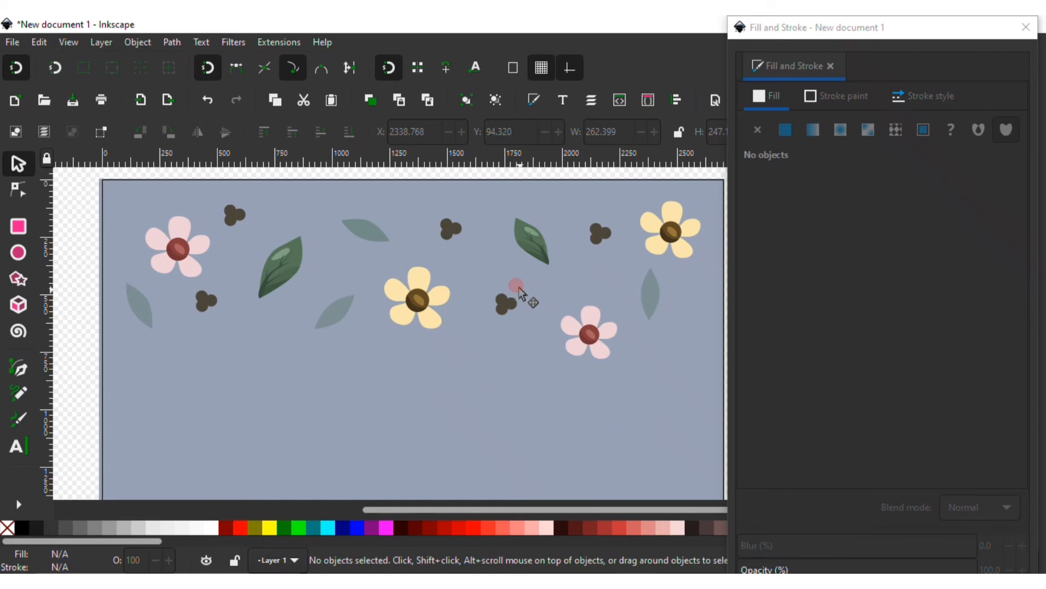
left_click(354, 229)
left_click_drag(395, 248, 390, 248)
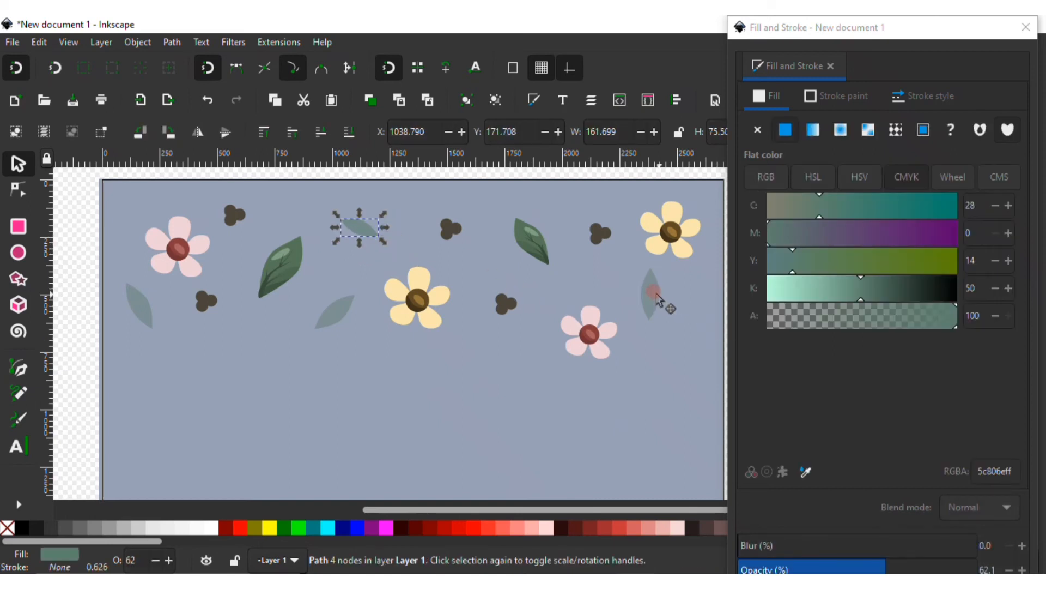
left_click(654, 292)
left_click_drag(641, 266, 648, 284)
left_click(334, 306)
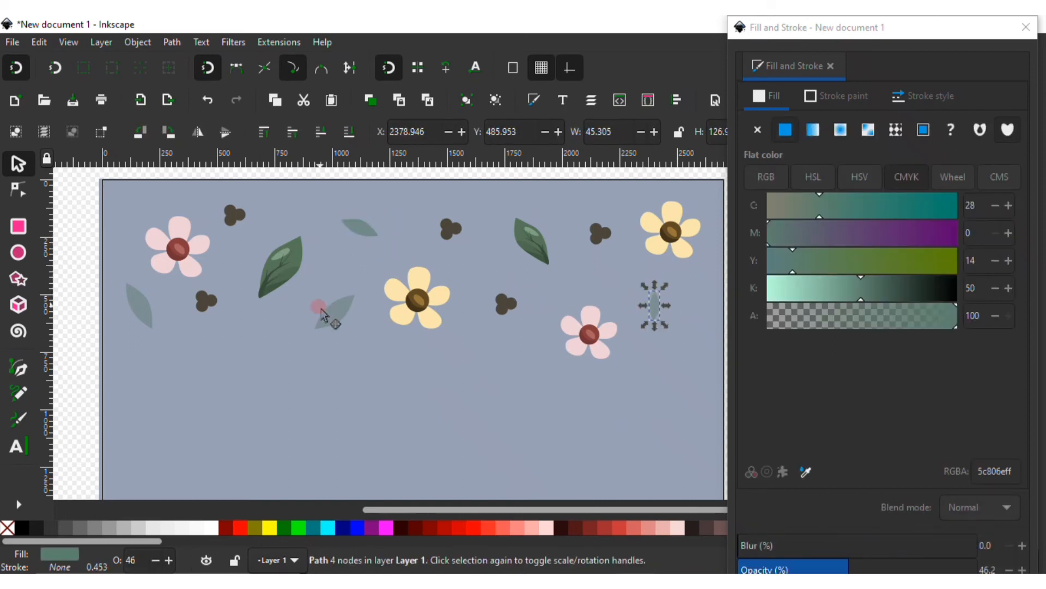
left_click_drag(363, 284, 346, 303)
left_click(149, 311)
left_click_drag(121, 284, 131, 286)
Select the four faded leaves and recolour them purple, 83609b, with the colour wheel
left_click(355, 230)
left_click(355, 231)
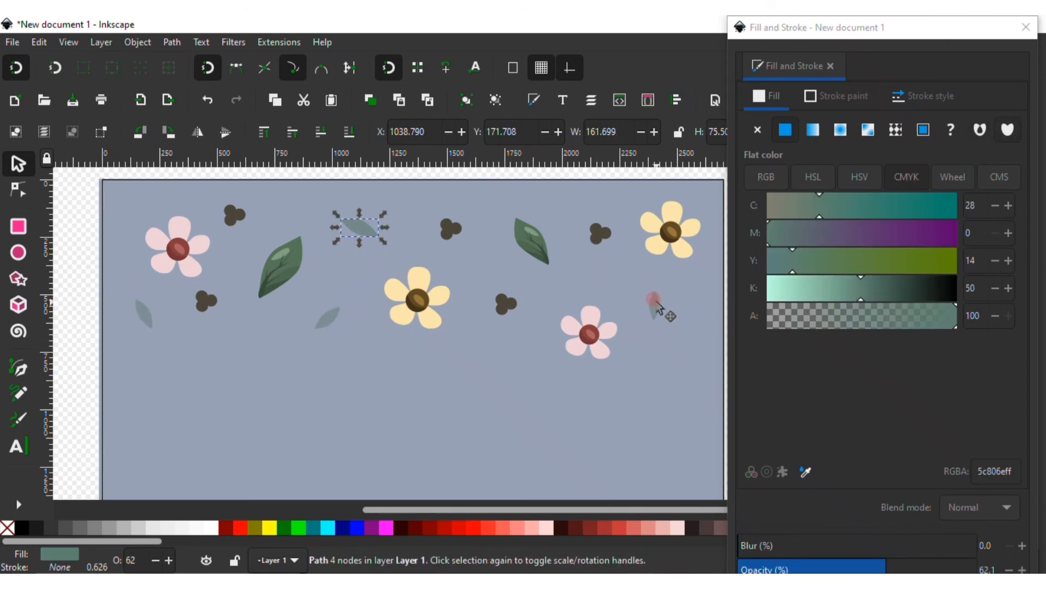
left_click(654, 305, "shift")
left_click(328, 319, "shift")
left_click(154, 304, "shift")
left_click_drag(873, 233, 850, 235)
left_click(953, 177)
left_click_drag(903, 323, 884, 298)
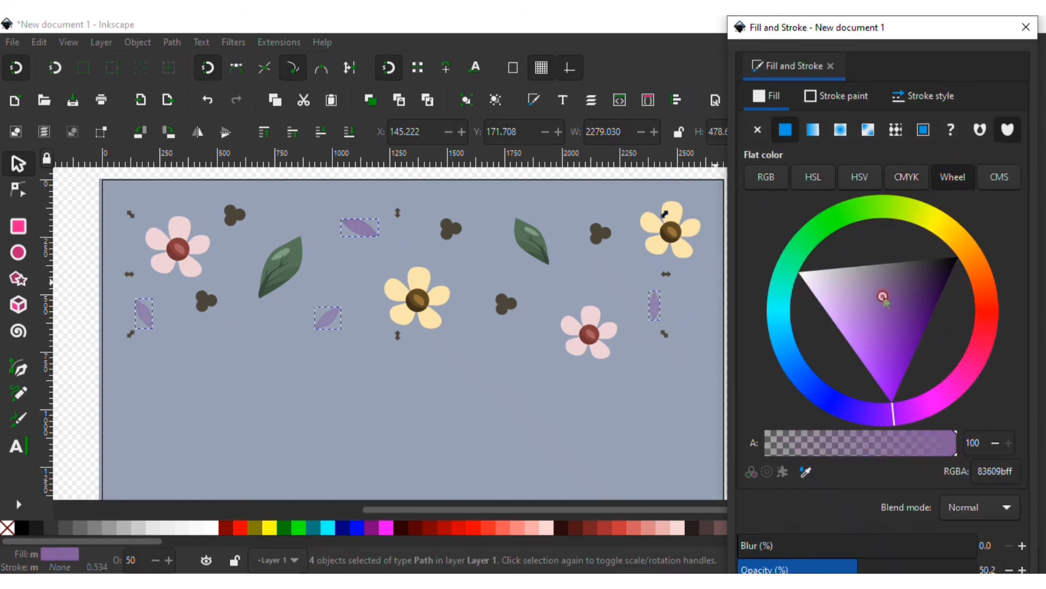
Duplicate a purple leaf, move the copy below the central yellow flower and recolour it orange, d86233
left_click(541, 176)
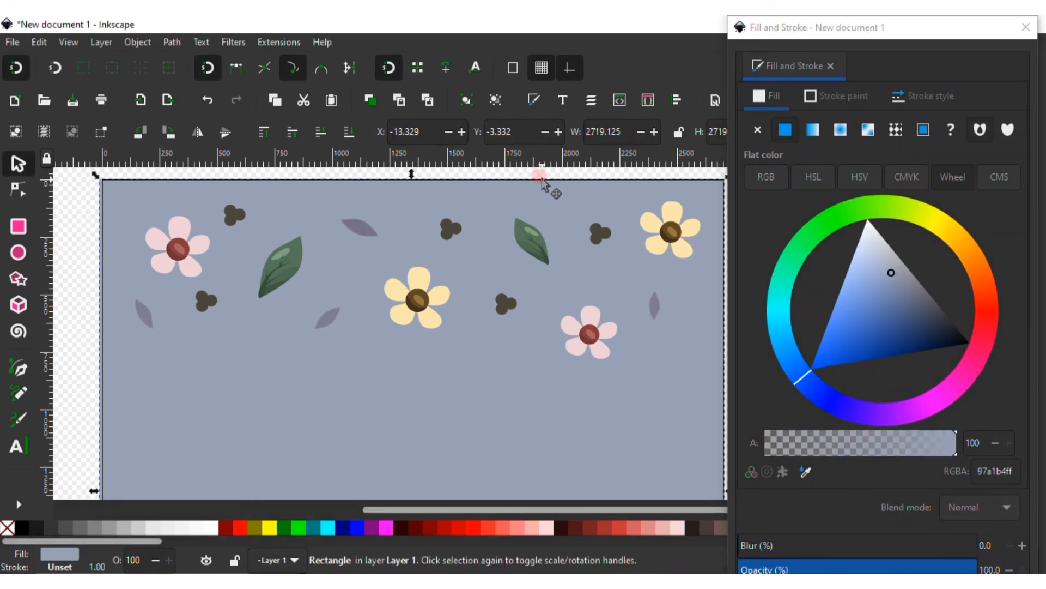
left_click(330, 318)
left_click(372, 101)
left_click_drag(325, 319, 468, 344)
left_click(983, 272)
left_click(862, 304)
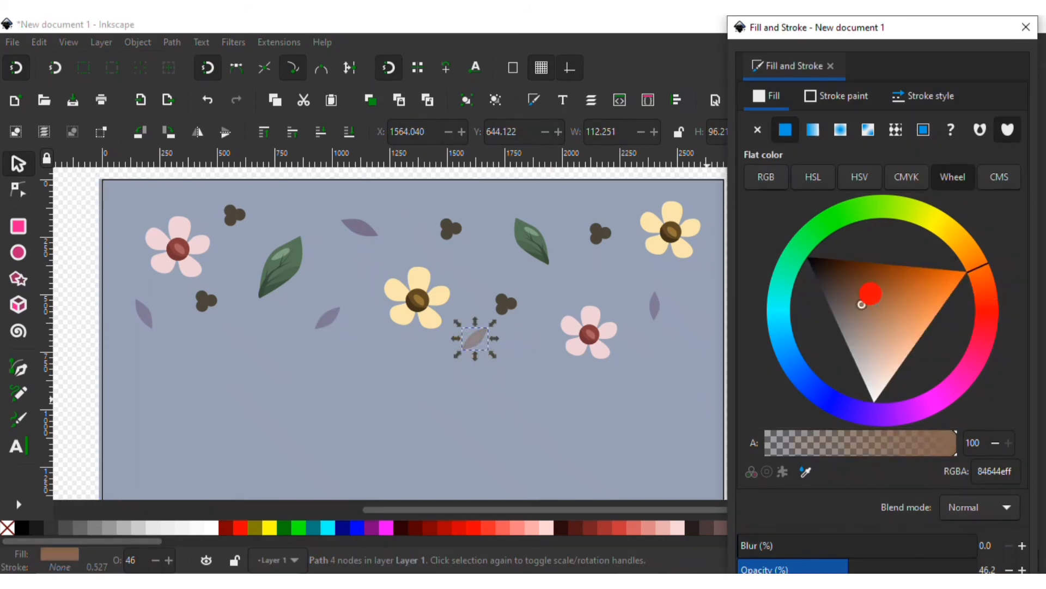
left_click_drag(886, 292, 927, 302)
left_click(983, 280)
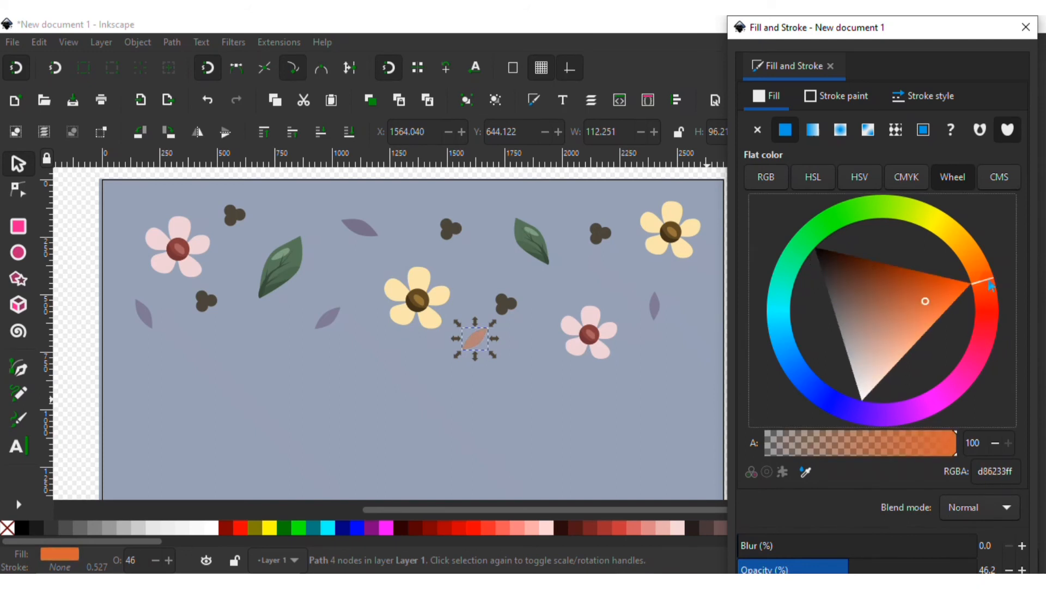
Duplicate the orange leaf and move the copy beside the upper-right yellow flower
left_click(536, 324)
left_click(476, 340)
left_click_drag(480, 335, 624, 269)
Place another leaf copy right of the large green leaf and lighten its colour to a pale tint
left_click(595, 269)
left_click(524, 342)
left_click(595, 277)
left_click_drag(557, 240, 247, 335)
left_click_drag(867, 379, 842, 422)
Duplicate the pale leaf and place the copy right of the small pink flower
left_click(370, 100)
mouse_move(252, 323)
left_mouse_down()
mouse_move(677, 345)
mouse_move(672, 376)
left_mouse_up()
left_click(677, 344)
Reduce the opacity of the dot clusters near the top edge
left_click(451, 228)
left_click_drag(898, 565, 791, 570)
left_click(601, 233)
left_click(442, 380)
scroll(500, 305, "down", 3)
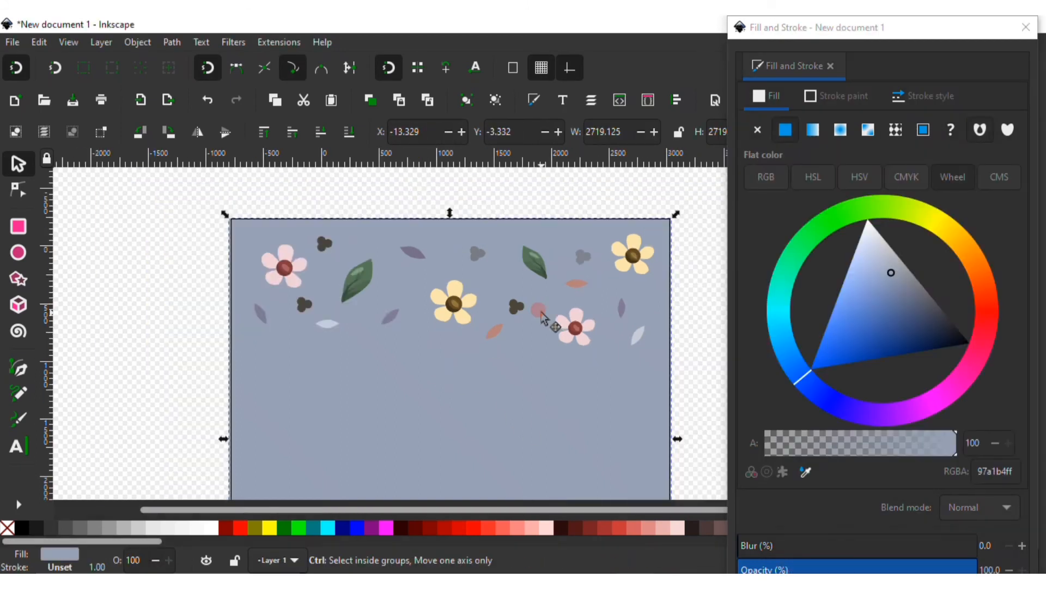
Group all the flowers, leaves and dots and duplicate the group into a second row below
left_click_drag(335, 236, 630, 350)
left_click(467, 104)
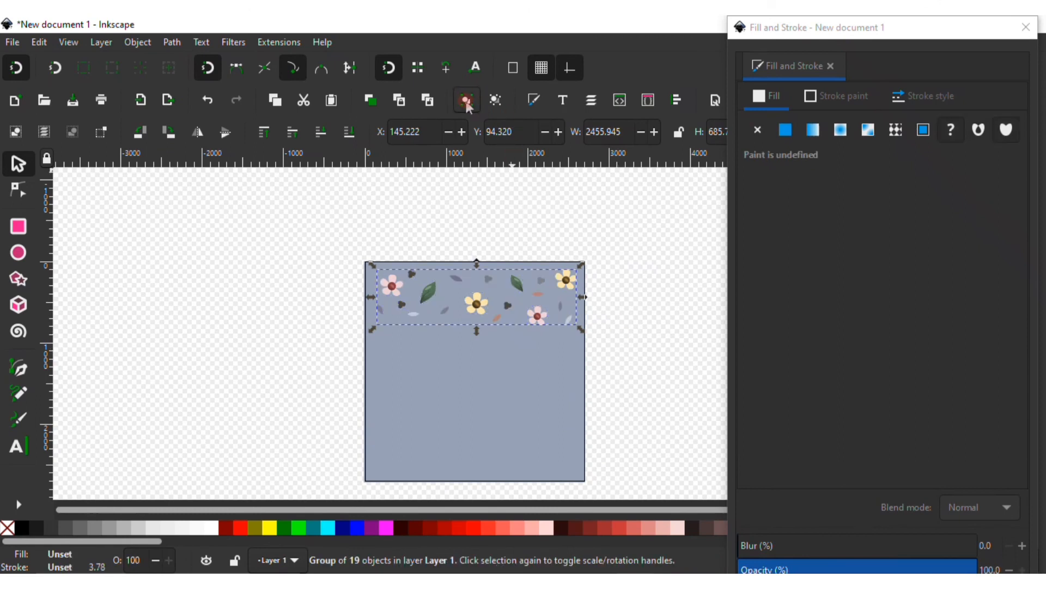
left_click_drag(473, 308, 470, 372)
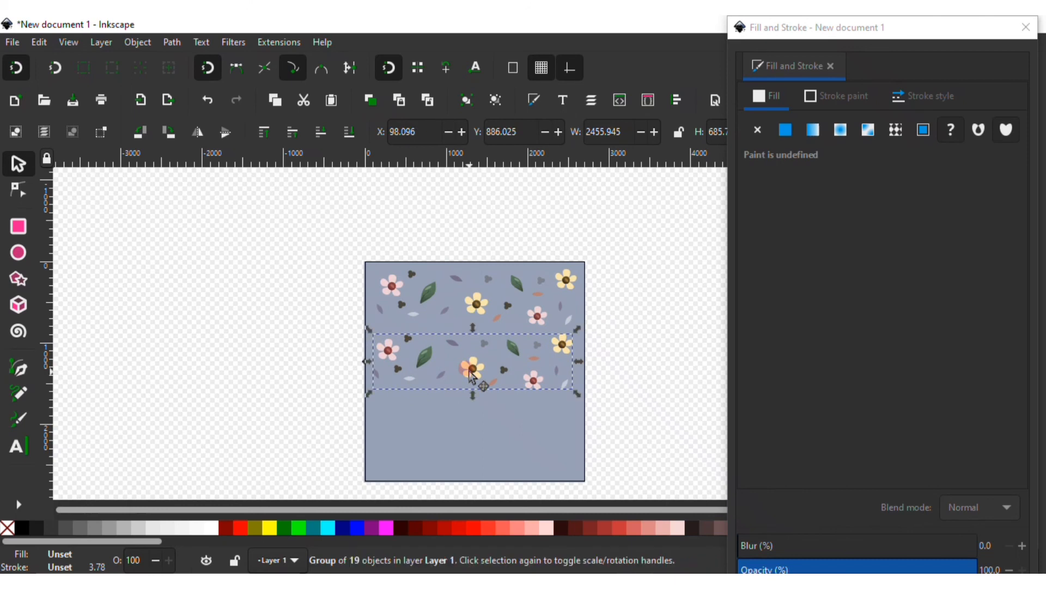
Add more copies of the pattern group to fill the background with rows, nudging the last row down
scroll(460, 334, "down", 2)
left_click_drag(470, 295, 471, 428)
key("Down")
key("Down")
key("Down")
key("Down")
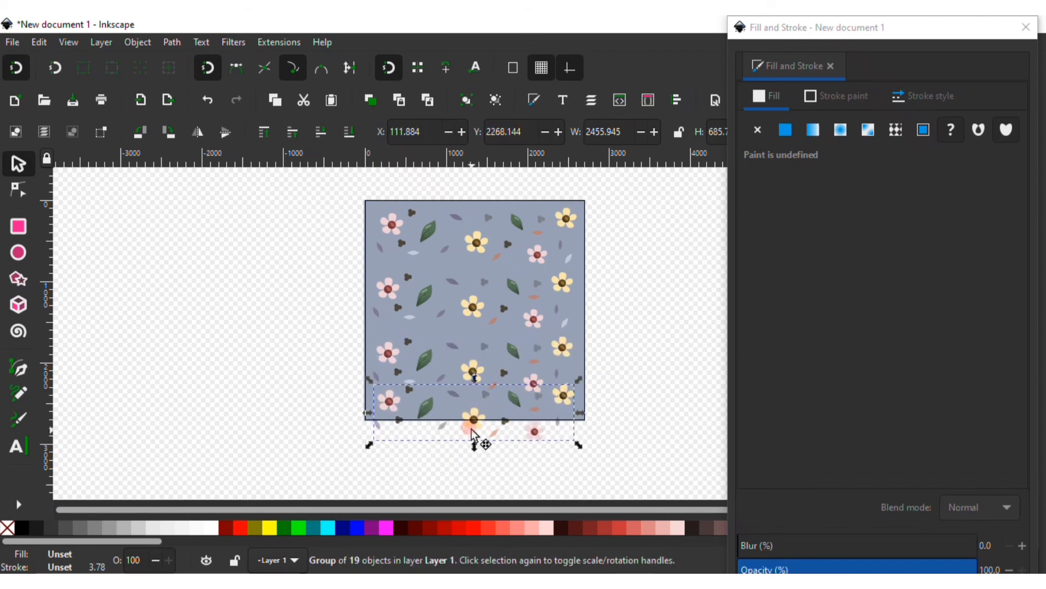
Nudge the second pattern row upward to even out the row spacing
left_click(478, 234)
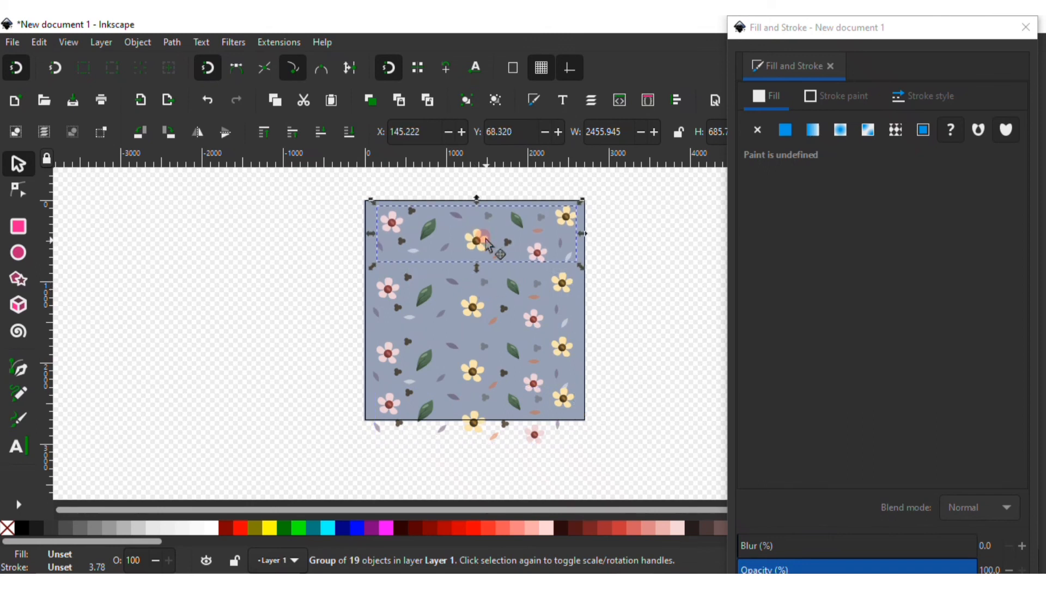
left_click(482, 295)
key("Up")
key("Up")
key("Up")
key("Up")
key("Up")
key("Up")
key("Up")
key("Up")
key("Up")
key("Up")
key("Up")
key("Up")
key("Up")
key("Up")
key("Up")
key("Up")
key("Up")
key("Up")
key("Up")
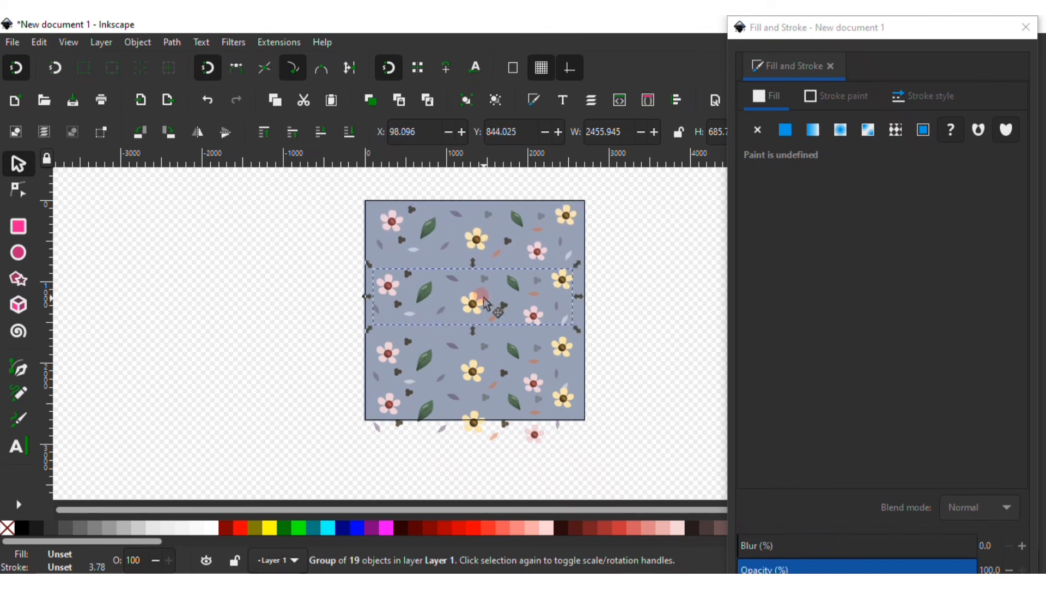
key("Up")
key("Up")
key("Up")
key("Up")
key("Up")
key("Up")
key("Up")
key("Up")
key("Up")
key("Up")
key("Up")
key("Up")
key("Up")
Nudge the third and bottom pattern rows to even out the spacing between rows
mouse_move(470, 358)
left_mouse_down()
mouse_move(479, 349)
mouse_move(481, 364)
left_mouse_up()
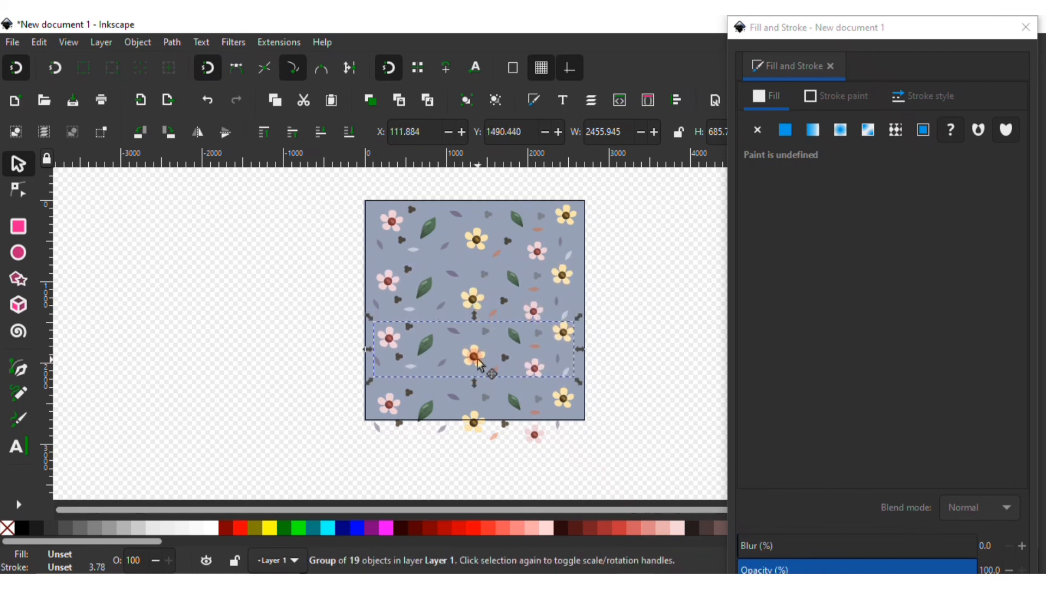
key("Down")
key("Down")
key("Down")
key("Down")
left_click(503, 398)
left_click(506, 398)
key("Up")
key("Up")
key("Up")
key("Up")
key("Up")
key("Up")
key("Up")
key("Up")
key("Up")
key("Up")
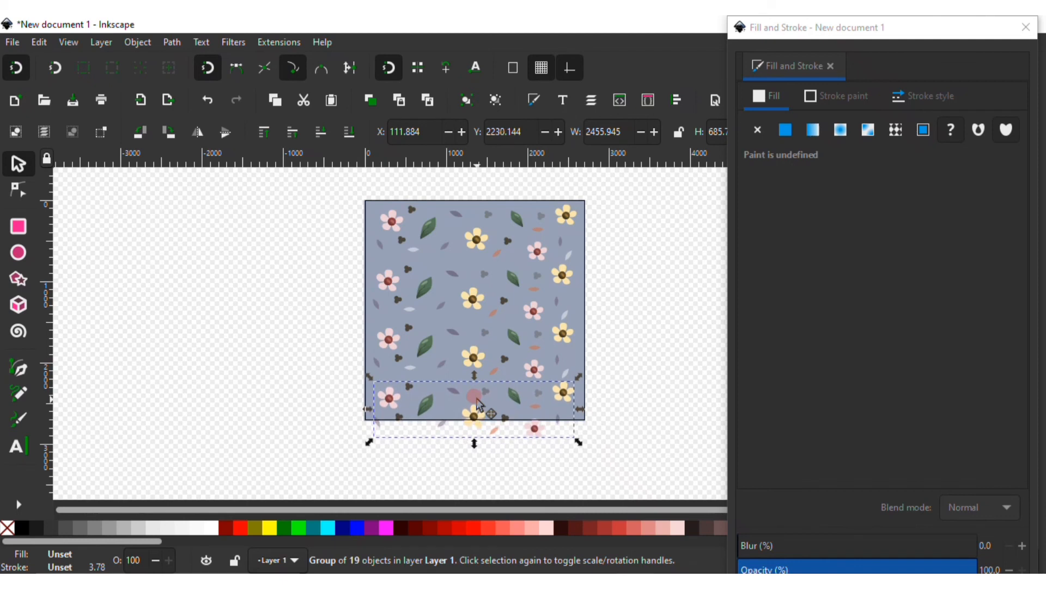
left_click(608, 369)
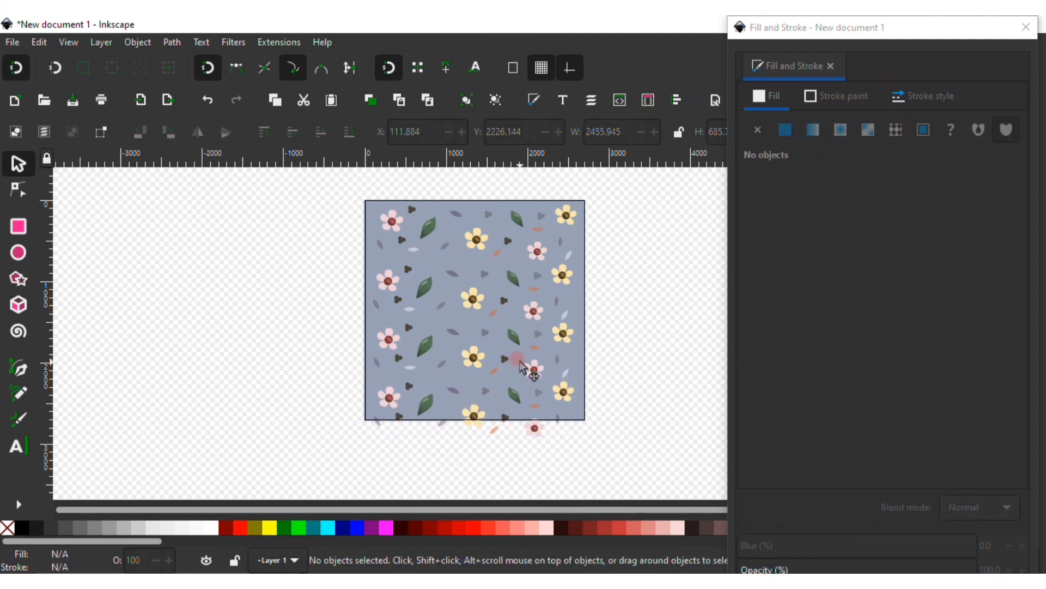
Recolour the background rectangle to light grey, b7bdbd, with the colour wheel
scroll(519, 361, "up", 1)
scroll(520, 361, "down", 1)
scroll(521, 321, "up", 2)
mouse_move(529, 341)
left_mouse_down()
mouse_move(440, 300)
mouse_move(559, 360)
left_mouse_up()
left_click(464, 318)
mouse_move(889, 271)
left_mouse_down()
mouse_move(828, 194)
mouse_move(837, 246)
left_mouse_up()
mouse_move(904, 279)
left_mouse_down()
mouse_move(927, 327)
mouse_move(917, 364)
mouse_move(868, 376)
mouse_move(918, 296)
mouse_move(909, 255)
left_mouse_up()
mouse_move(868, 380)
left_mouse_down()
mouse_move(888, 409)
mouse_move(959, 309)
mouse_move(963, 335)
mouse_move(981, 280)
mouse_move(839, 224)
mouse_move(779, 319)
left_mouse_up()
mouse_move(872, 355)
left_mouse_down()
mouse_move(899, 338)
mouse_move(909, 283)
mouse_move(916, 300)
mouse_move(902, 304)
mouse_move(920, 291)
mouse_move(911, 207)
mouse_move(946, 182)
mouse_move(934, 299)
mouse_move(916, 280)
left_mouse_up()
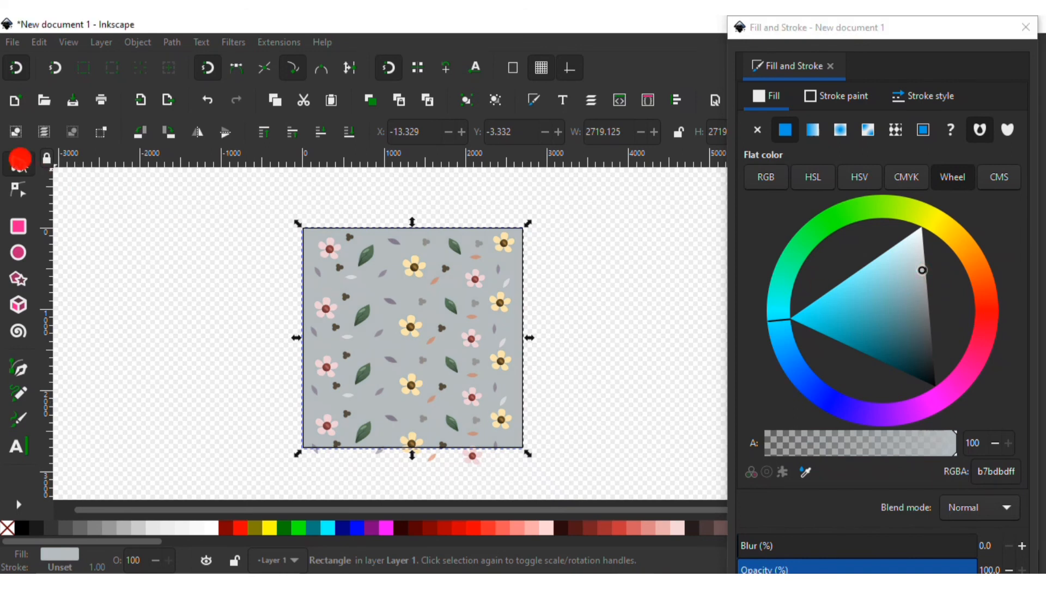
left_click(144, 281)
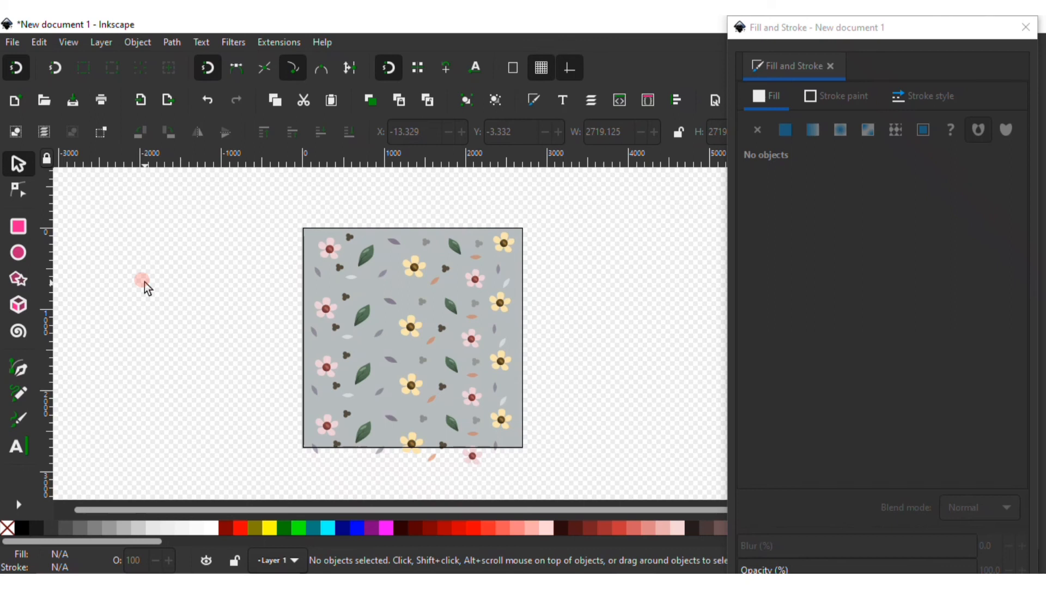
Select the background rectangle and recolour it dark teal, 2e514d, with the colour wheel
left_click(410, 294)
left_click_drag(913, 303, 911, 368)
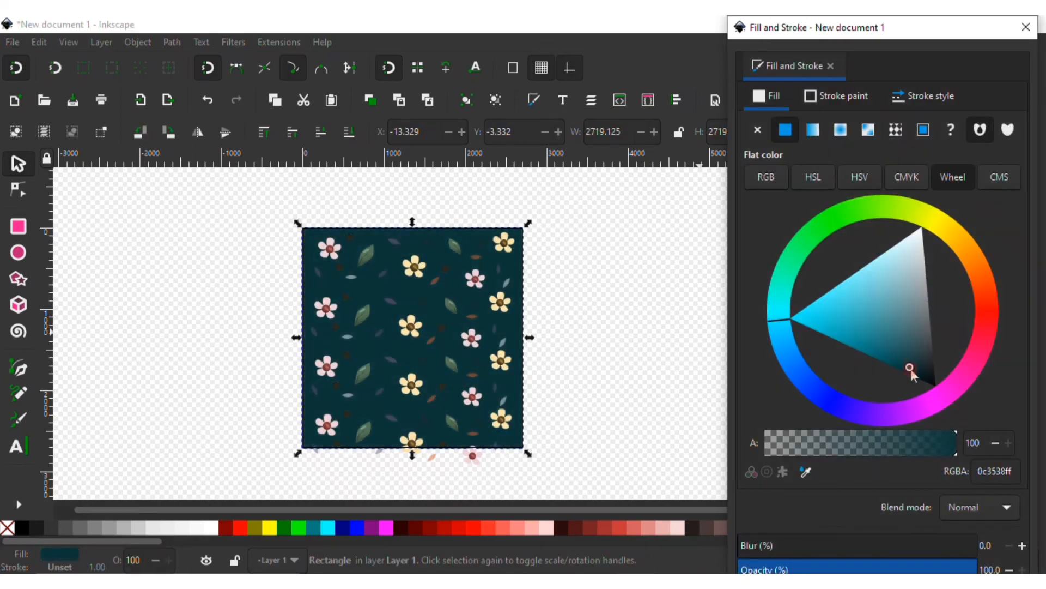
left_click_drag(778, 305, 812, 309)
mouse_move(910, 373)
left_mouse_down()
mouse_move(908, 355)
mouse_move(920, 346)
mouse_move(894, 354)
mouse_move(904, 368)
left_mouse_up()
left_click_drag(907, 359, 907, 357)
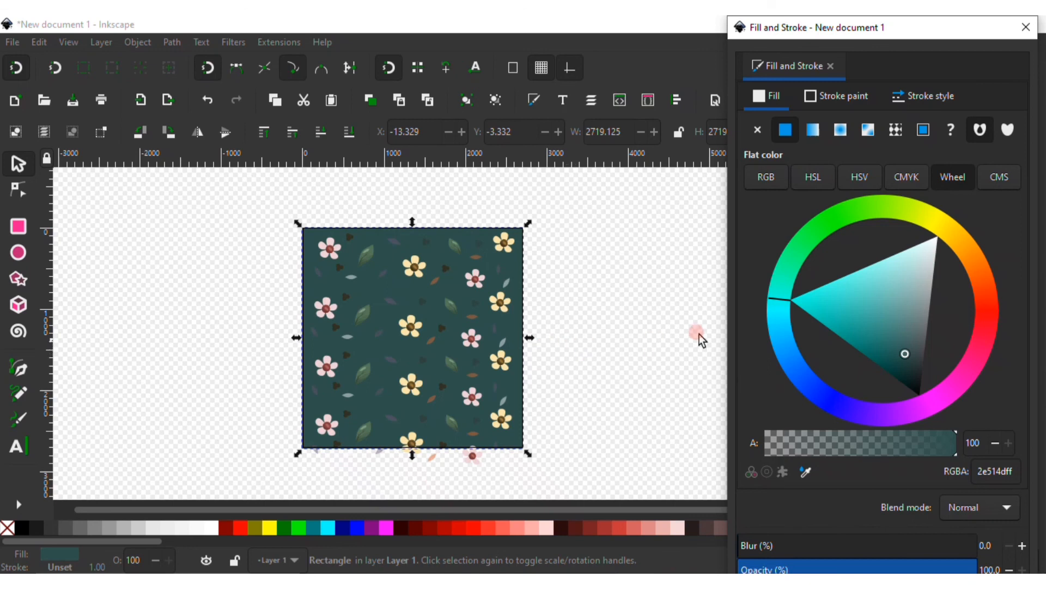
Try a brown background colour, 735124, on the colour wheel
left_click(970, 251)
left_click_drag(839, 295, 864, 290)
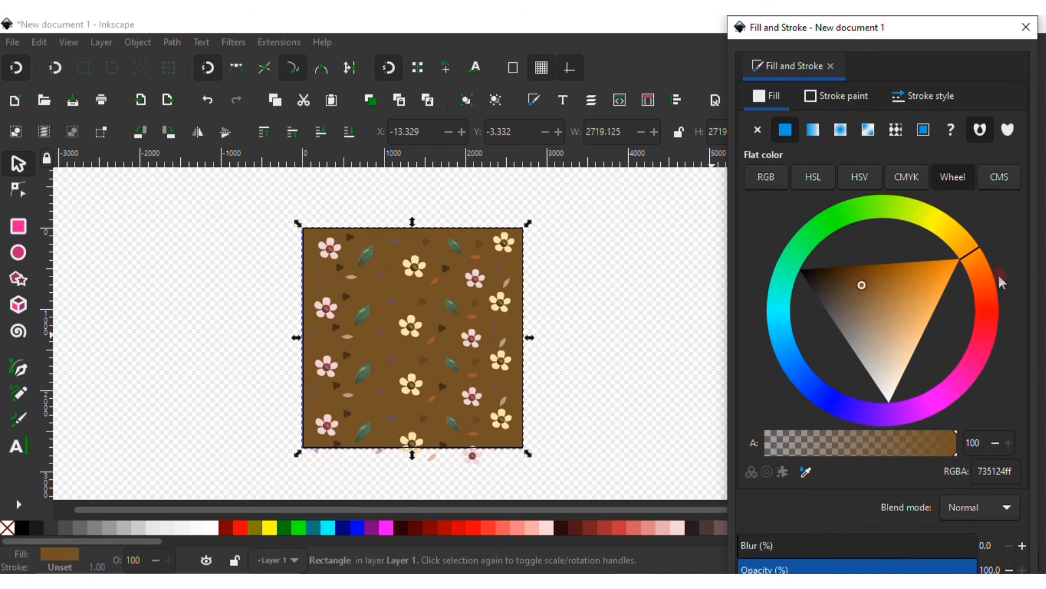
Adjust the background back to a deep teal, 214b48, then deselect and close the Fill and Stroke dialog
left_click(934, 312)
mouse_move(922, 338)
left_mouse_down()
mouse_move(921, 352)
mouse_move(872, 317)
mouse_move(896, 287)
left_mouse_up()
left_click_drag(945, 233, 928, 216)
mouse_move(877, 283)
left_mouse_down()
mouse_move(829, 322)
mouse_move(801, 322)
mouse_move(836, 310)
left_mouse_up()
left_click(907, 217)
mouse_move(907, 216)
left_mouse_down()
mouse_move(862, 232)
mouse_move(832, 261)
mouse_move(825, 327)
mouse_move(806, 303)
left_mouse_up()
mouse_move(905, 346)
left_mouse_down()
mouse_move(890, 346)
mouse_move(871, 256)
mouse_move(906, 252)
mouse_move(902, 243)
mouse_move(891, 284)
mouse_move(883, 271)
mouse_move(914, 347)
mouse_move(897, 343)
mouse_move(904, 364)
left_mouse_up()
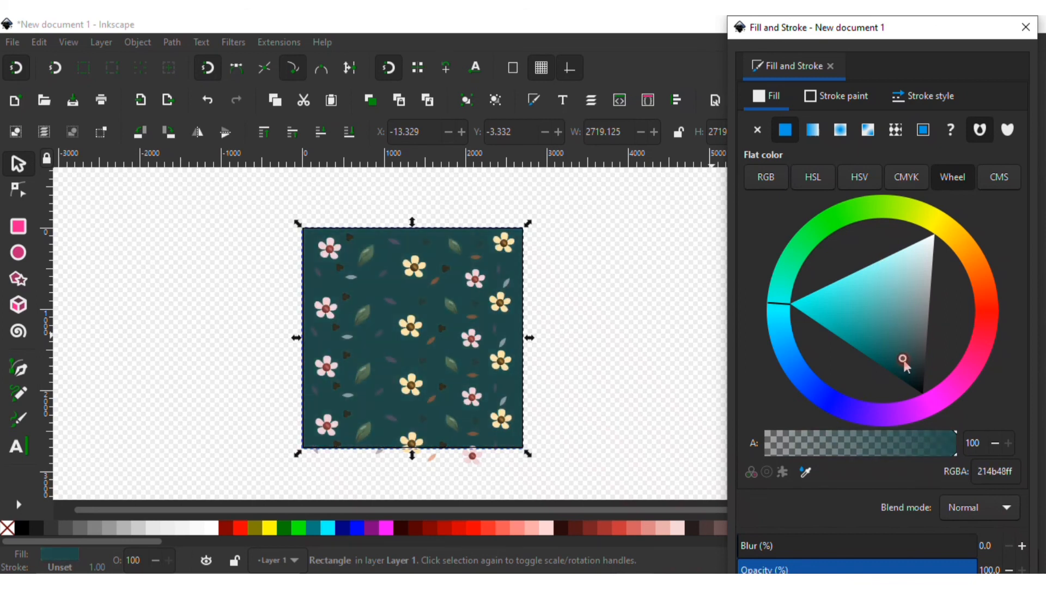
left_click(233, 301)
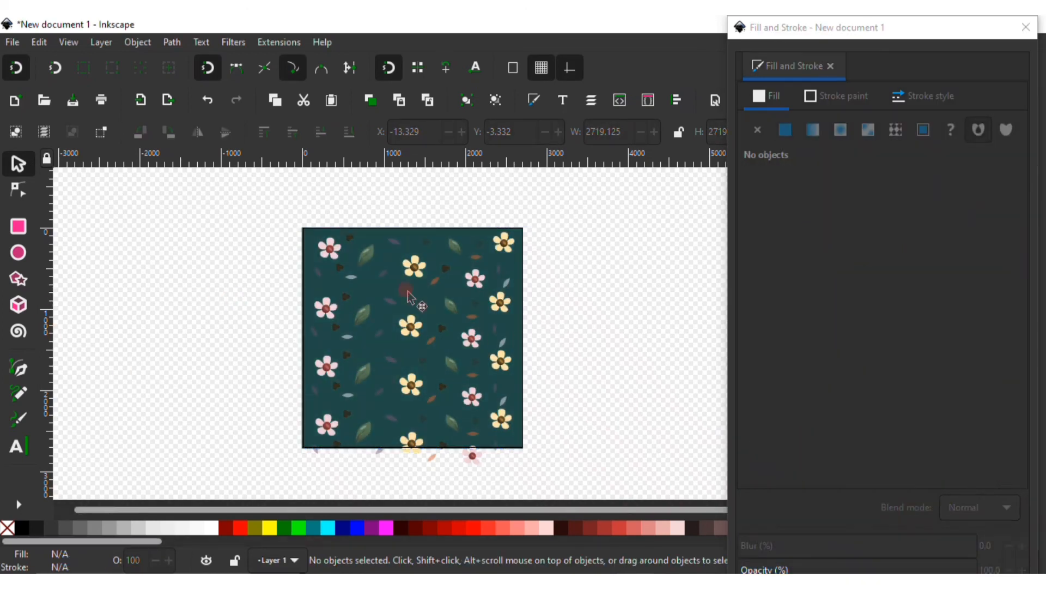
left_click(1023, 28)
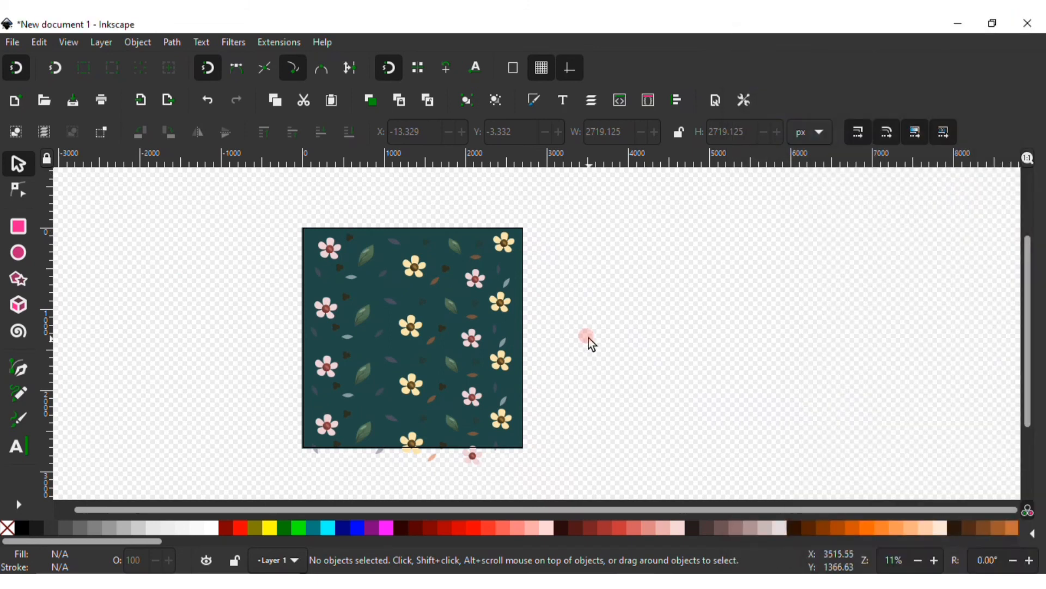